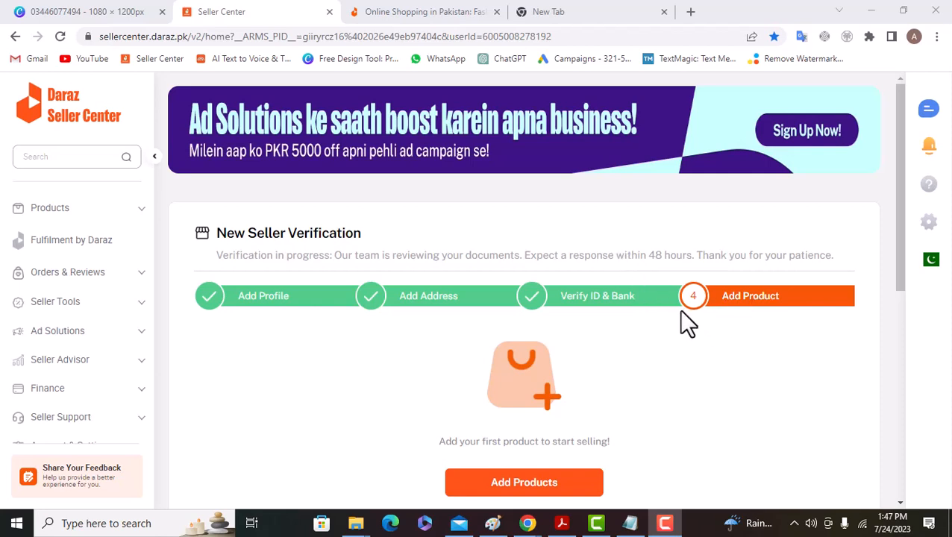
Open the Add Products form from the New Seller Verification section and check how many product images may be uploaded
scroll(680, 310, "down", 1)
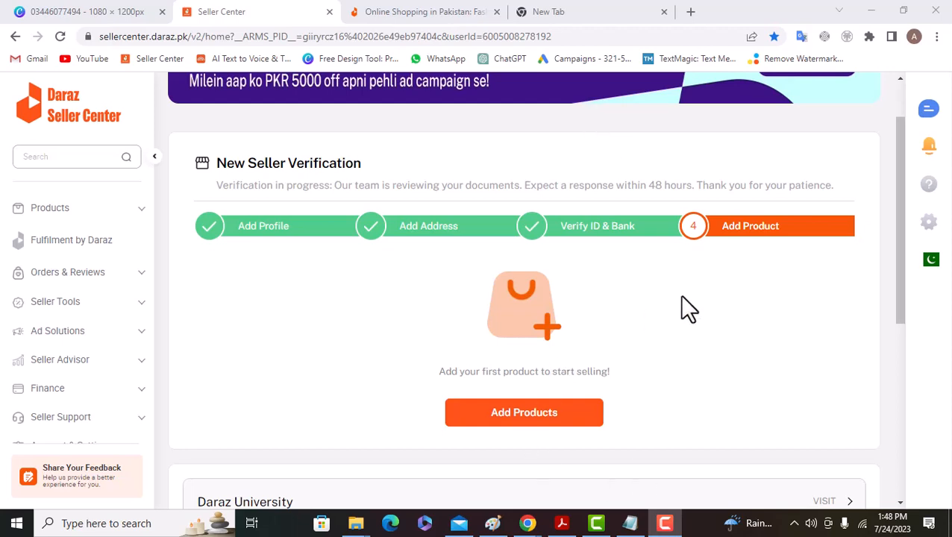
scroll(700, 335, "down", 3)
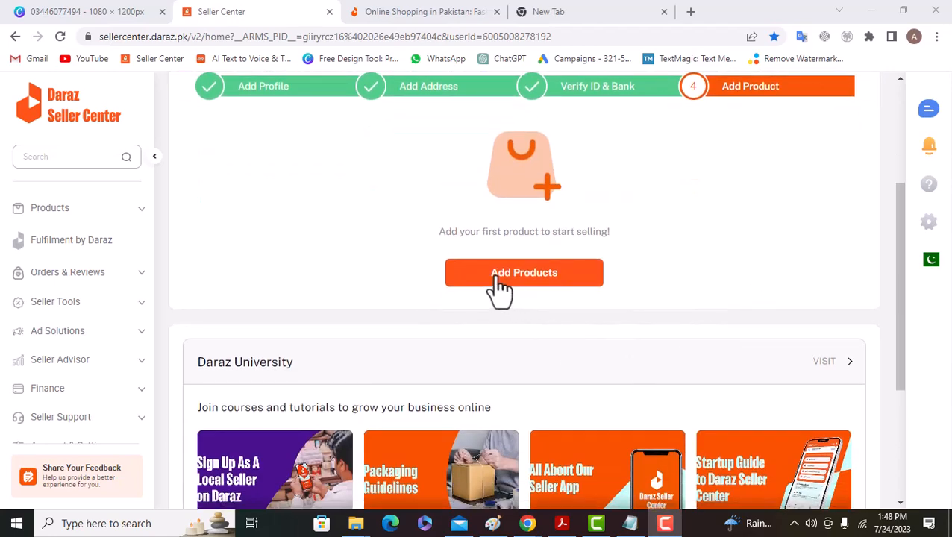
left_click(556, 276)
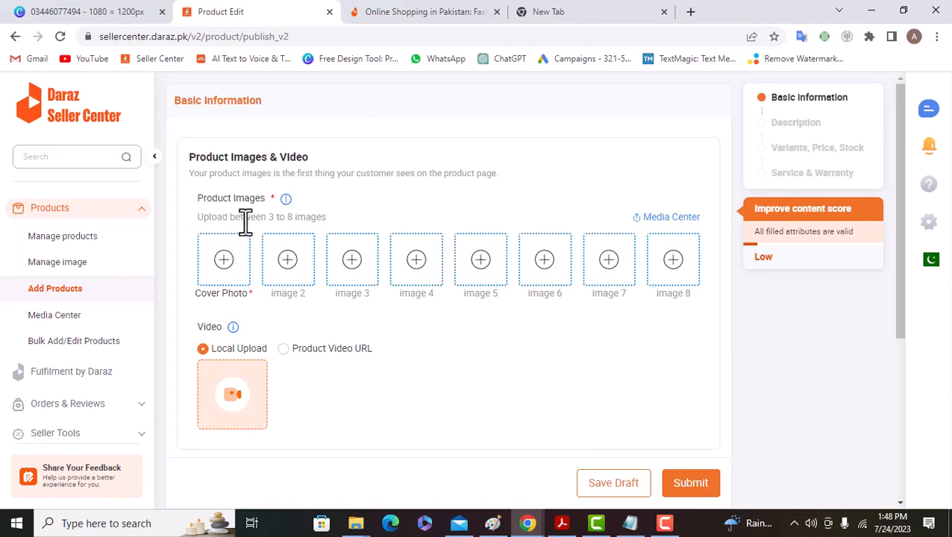
left_click_drag(293, 217, 269, 217)
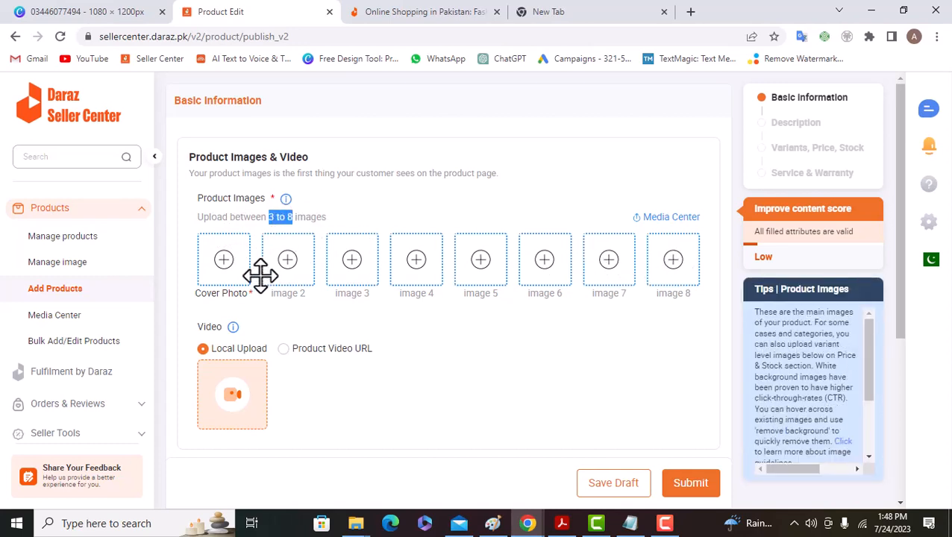
left_click(277, 219)
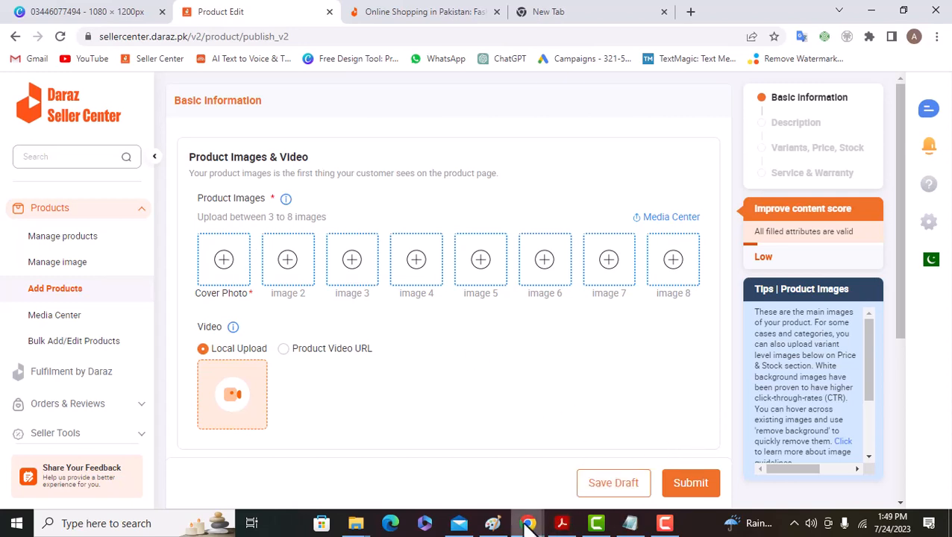
Check the Canva design, minimize the browser, and open the product photo folder on the desktop to browse its images
left_click(127, 6)
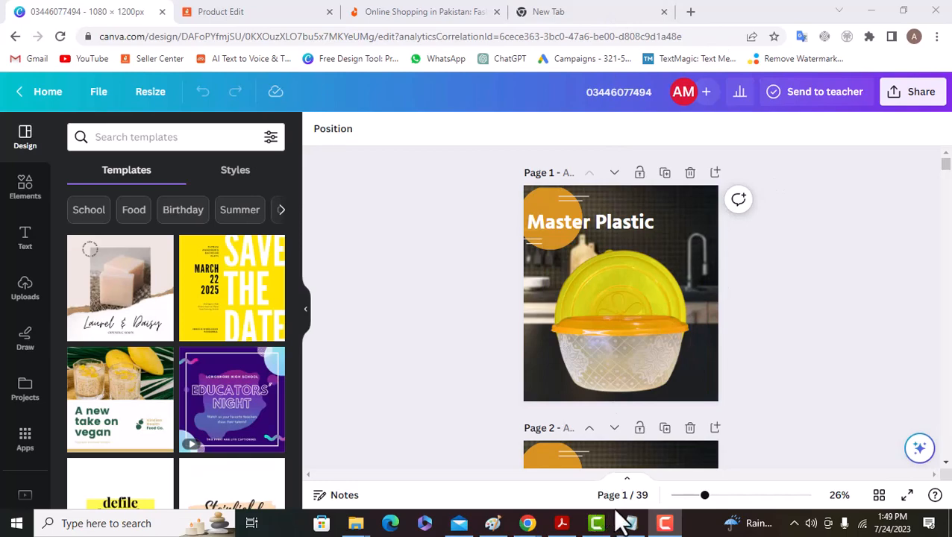
left_click(871, 11)
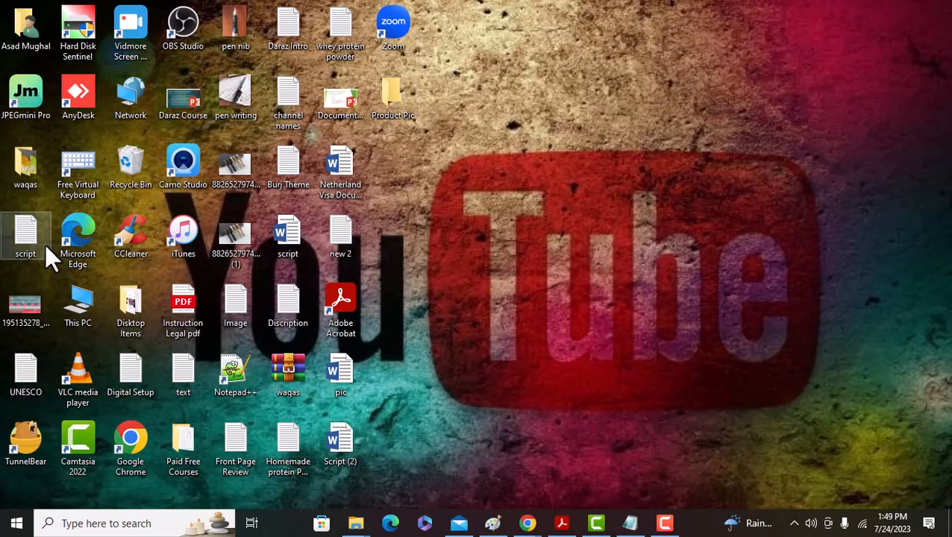
double_click(24, 167)
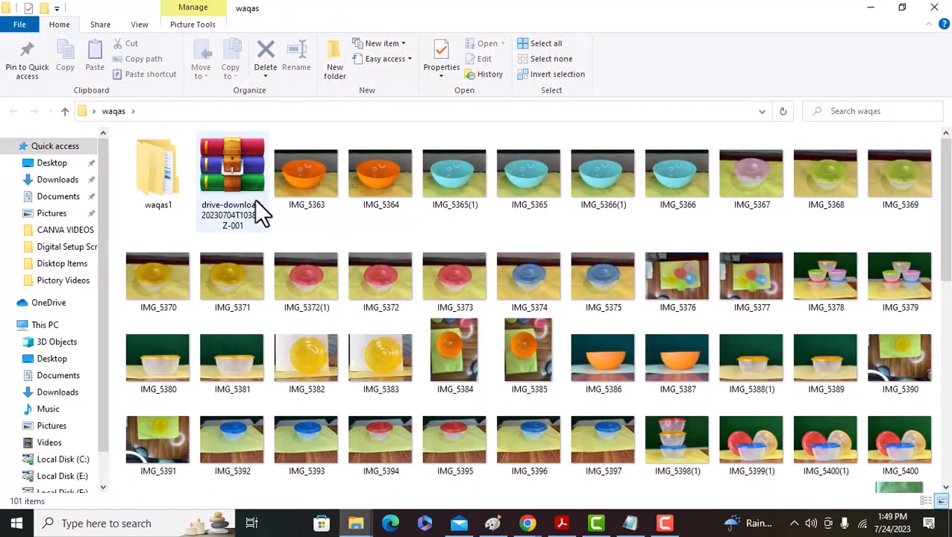
scroll(608, 314, "down", 5)
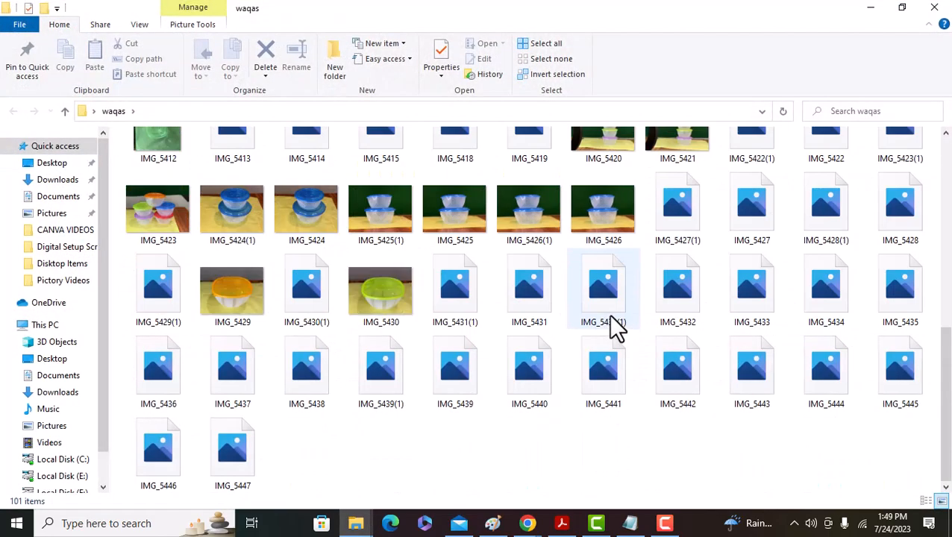
scroll(608, 314, "up", 5)
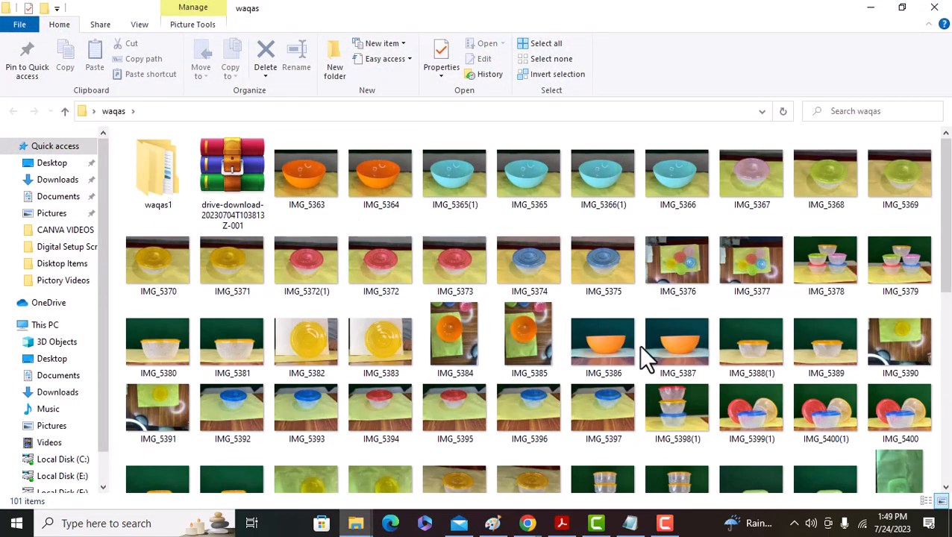
View the stacked-container photos IMG_5407 and IMG_5439 at full size, closing each one after viewing
scroll(638, 344, "down", 3)
double_click(597, 295)
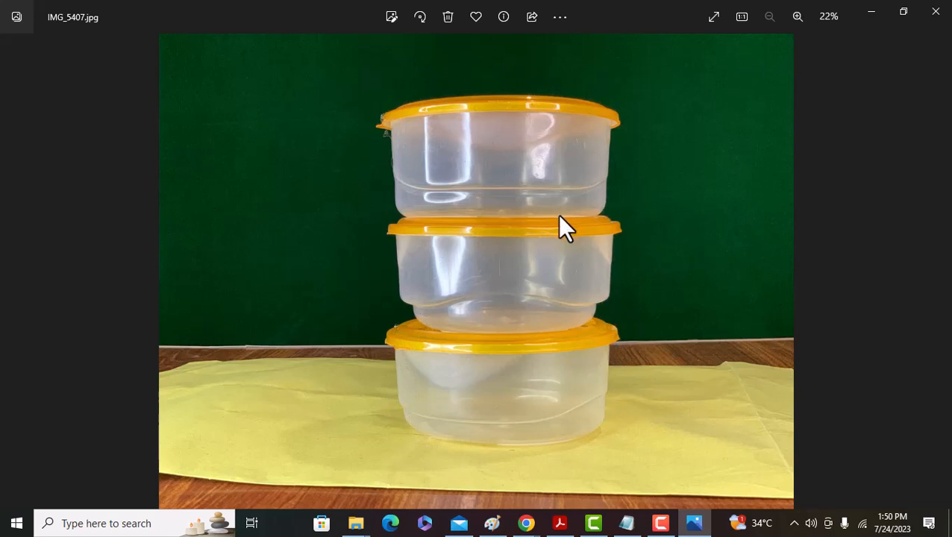
scroll(522, 224, "up", 3)
scroll(516, 223, "down", 3)
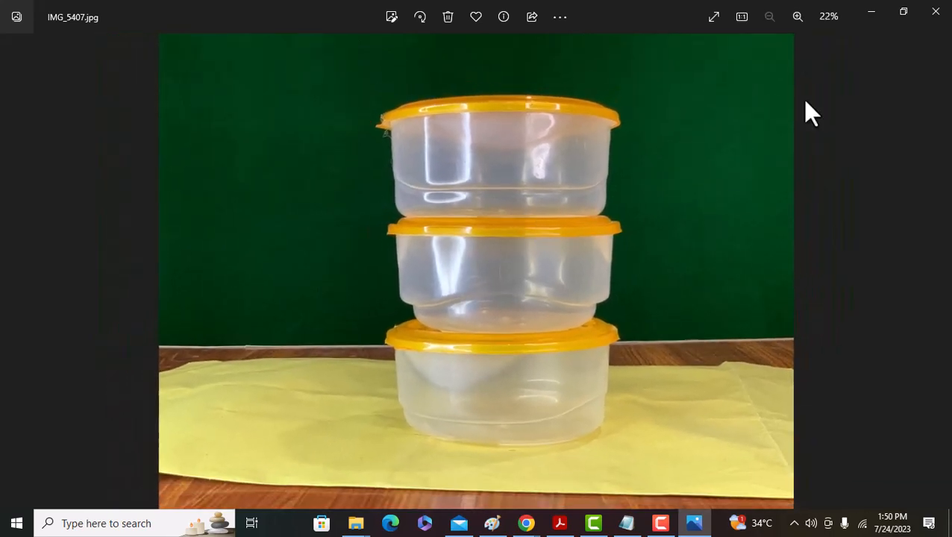
left_click(936, 15)
scroll(540, 275, "down", 3)
left_click(457, 368)
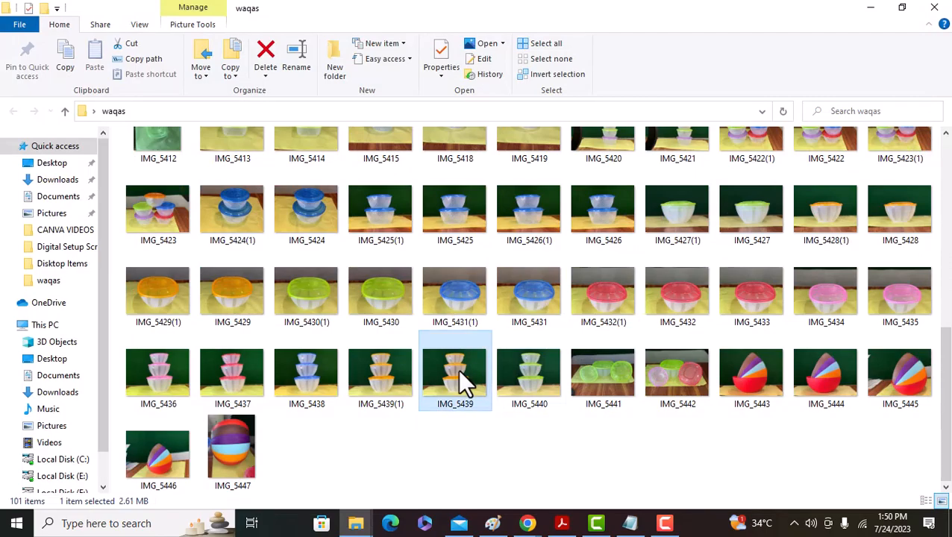
double_click(458, 369)
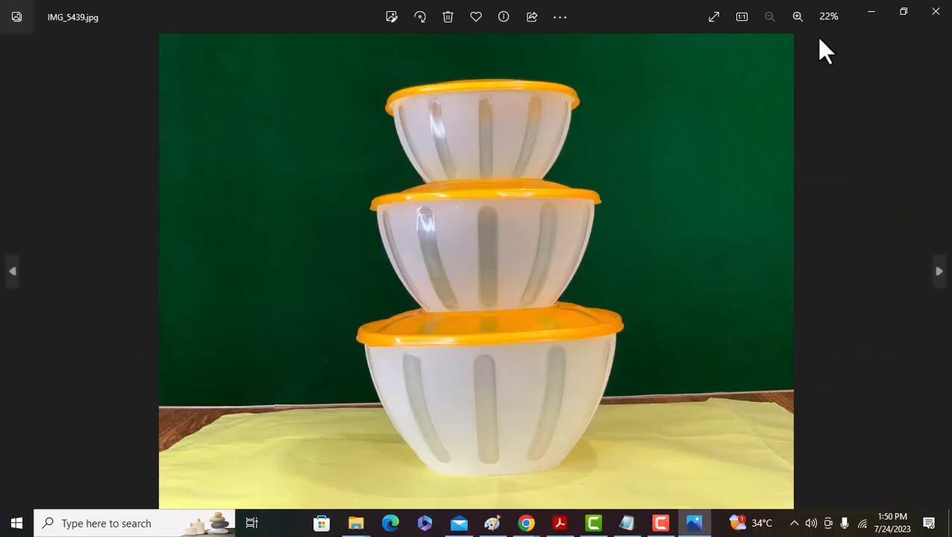
left_click(934, 12)
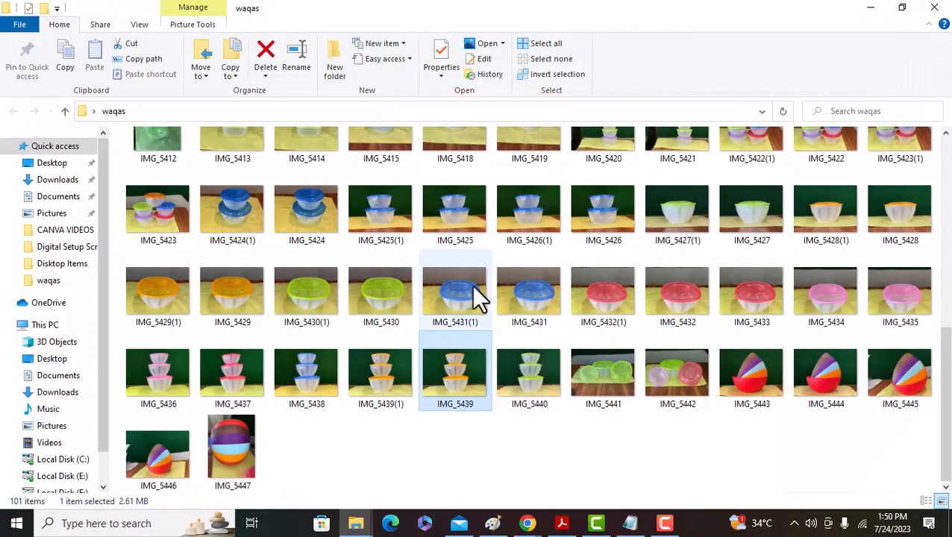
Browse the folder again and view photos IMG_5407 and IMG_5409, closing each one after viewing
scroll(815, 302, "up", 10)
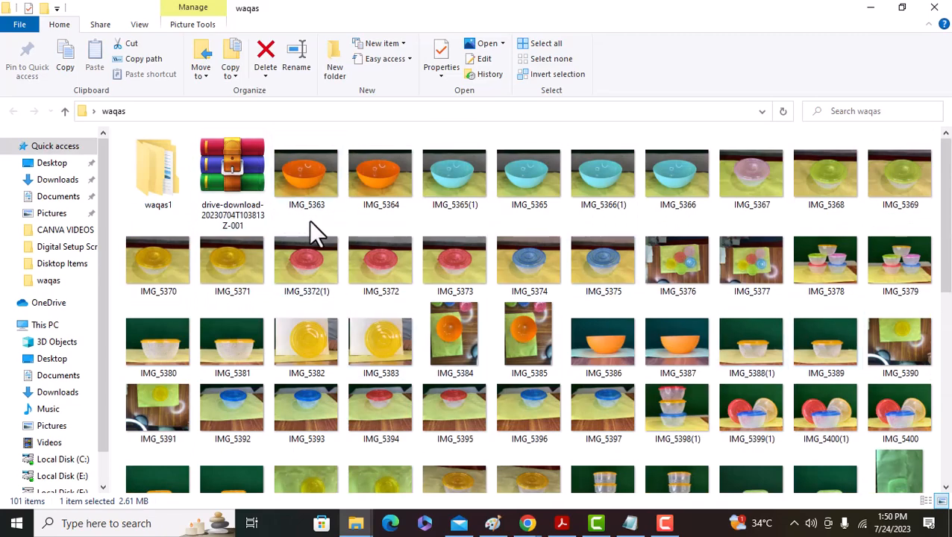
scroll(309, 291, "down", 5)
scroll(388, 330, "up", 2)
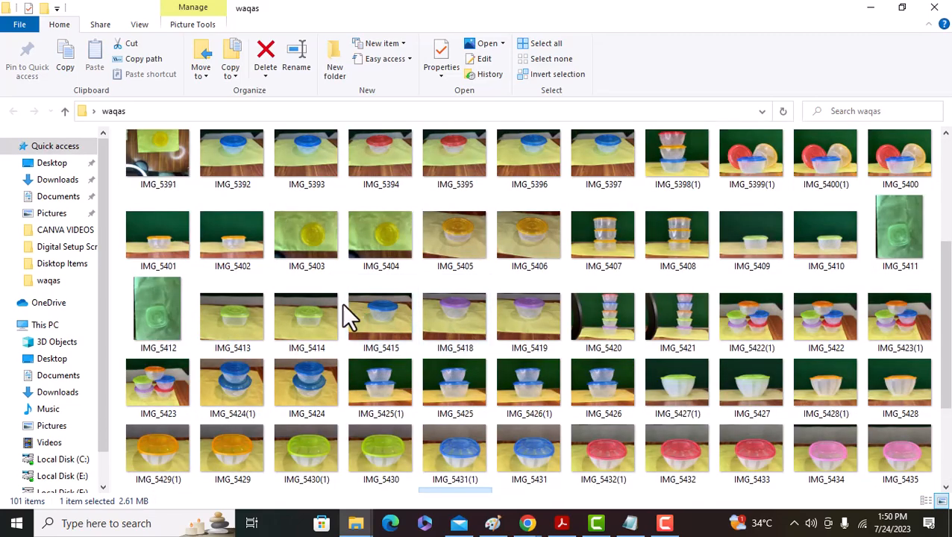
left_click(613, 236)
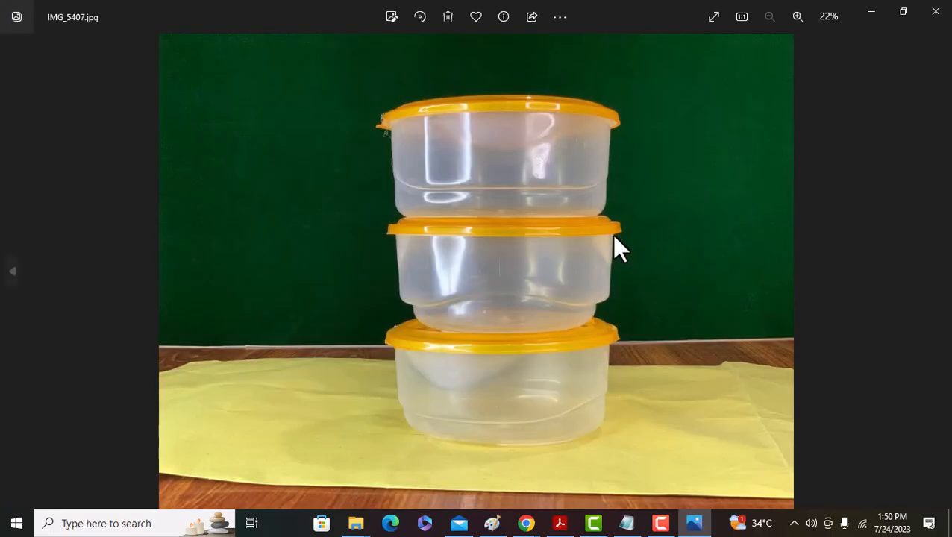
left_click(933, 12)
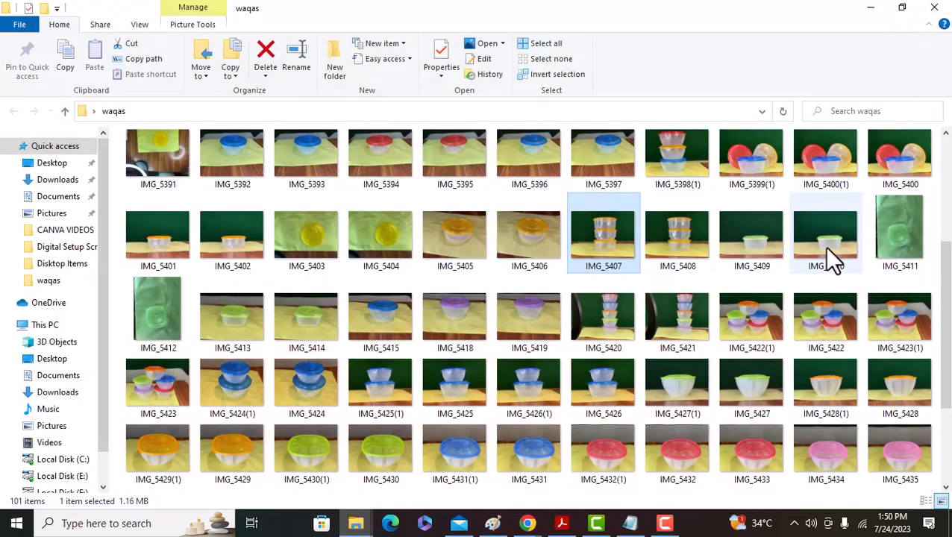
left_click(780, 245)
double_click(781, 246)
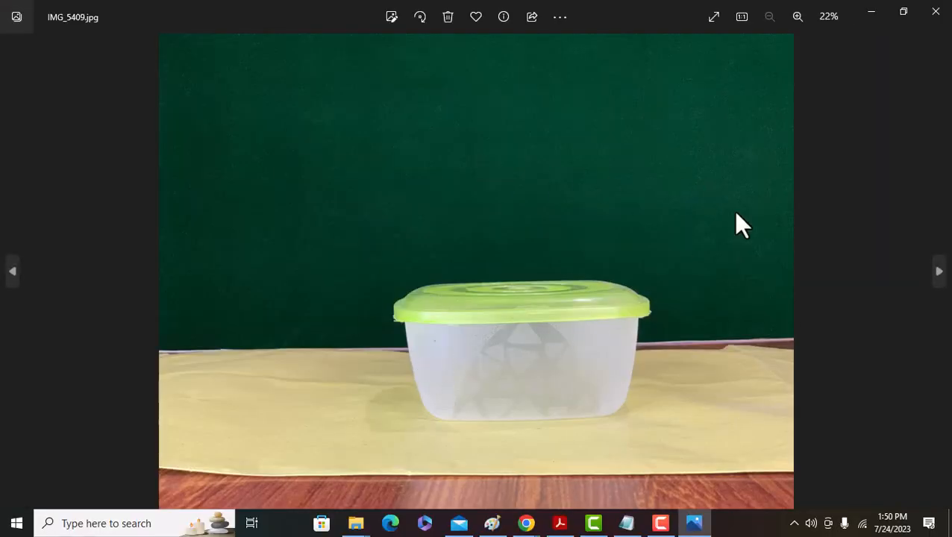
key("alt+F4")
Open IMG_5376 and page through the following product photos up to IMG_5384, then close the viewer
scroll(541, 309, "up", 3)
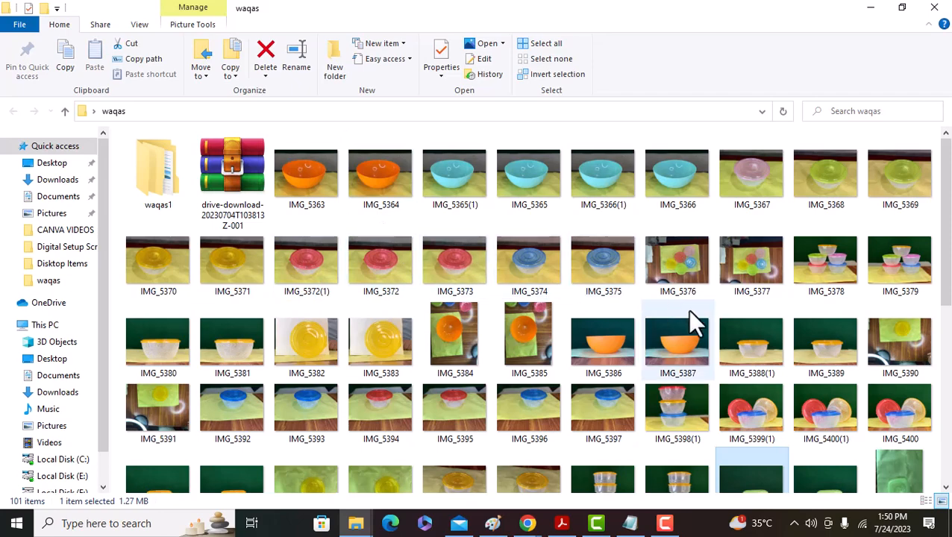
double_click(659, 264)
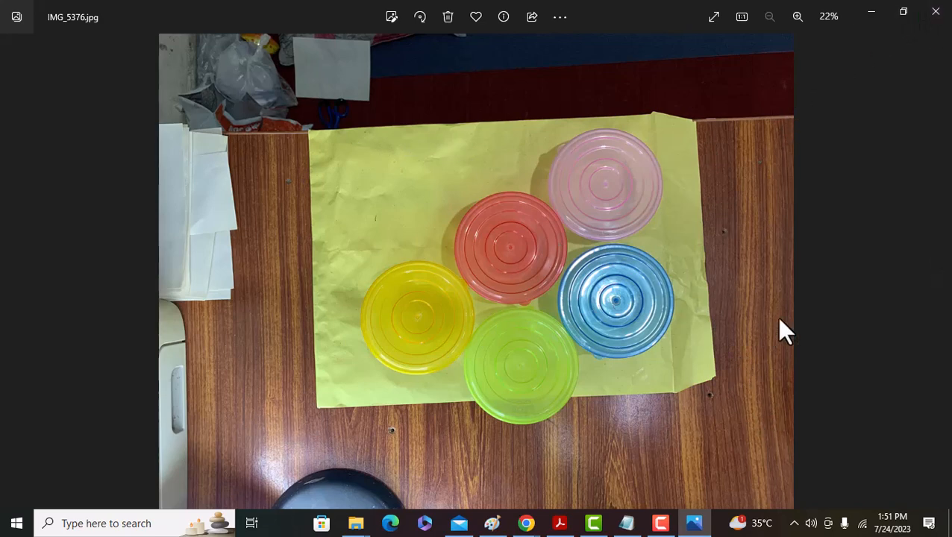
left_click(940, 282)
left_click(939, 282)
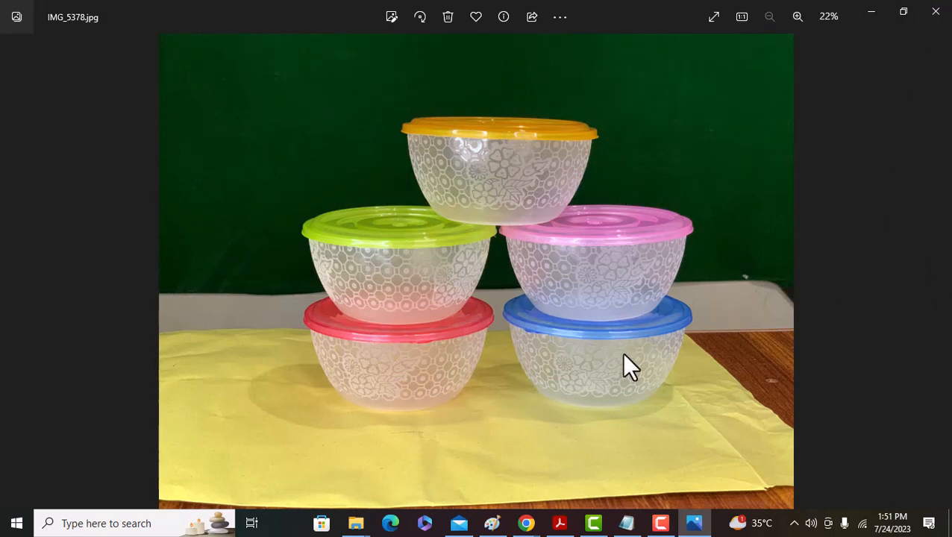
left_click(941, 276)
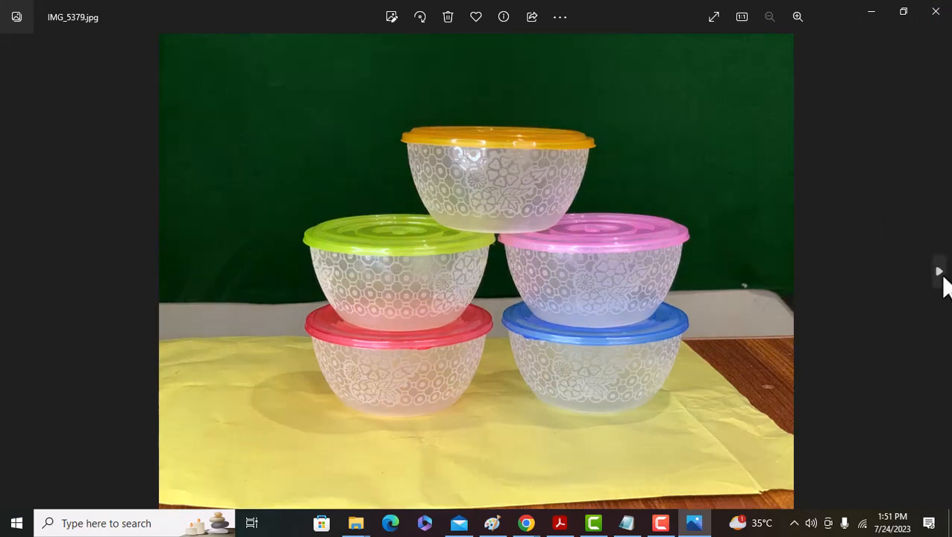
left_click(941, 276)
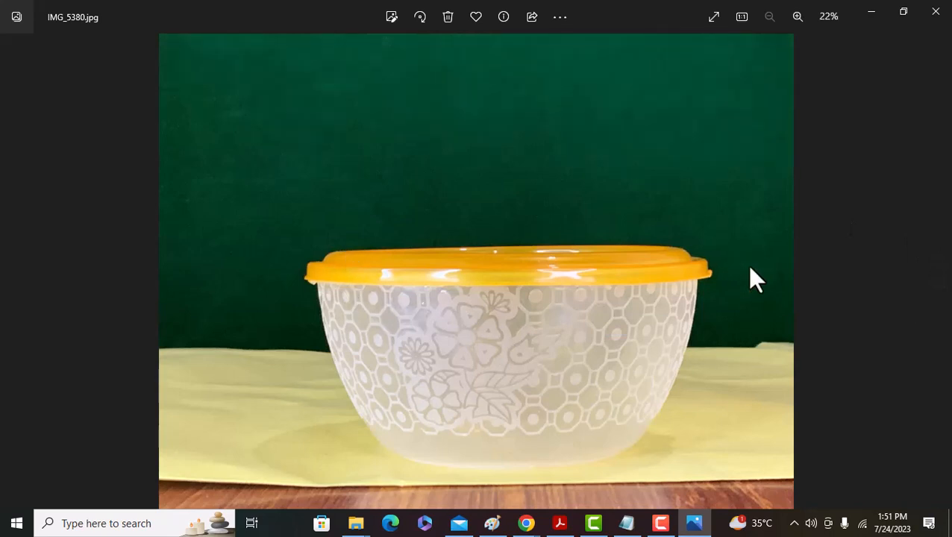
left_click(940, 279)
left_click(940, 277)
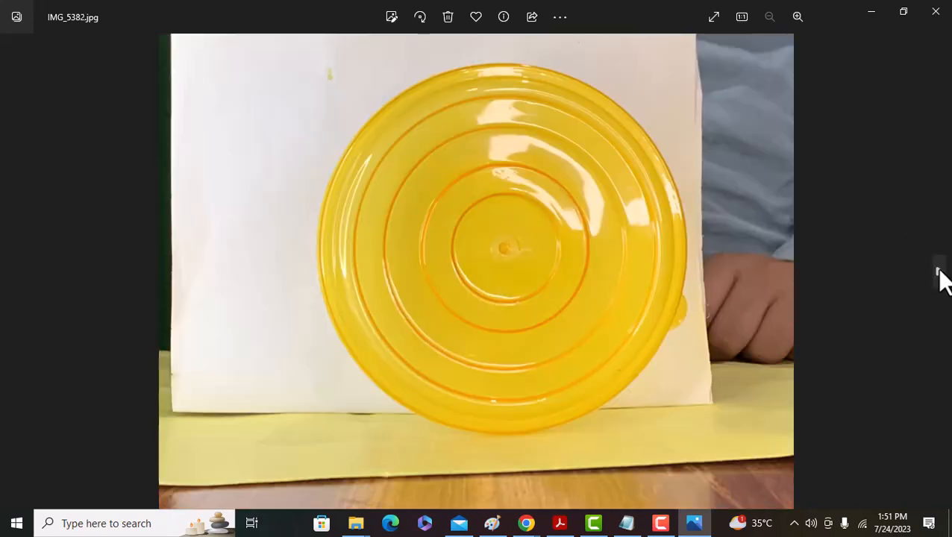
left_click(940, 279)
left_click(940, 279)
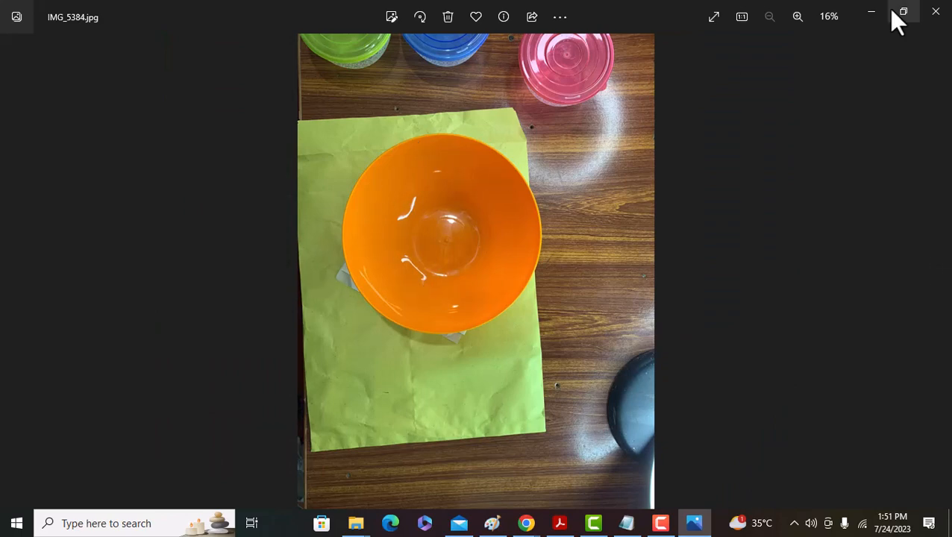
left_click(935, 11)
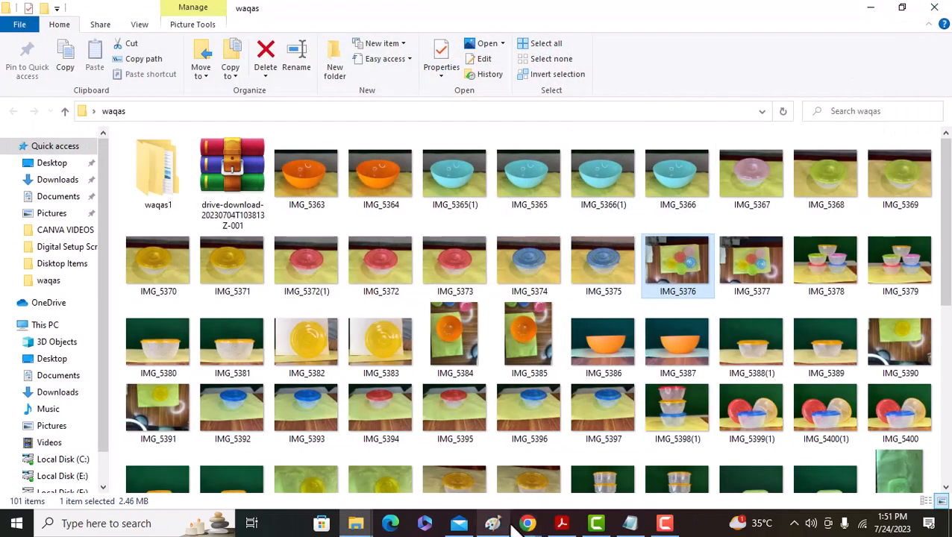
Switch back to Chrome and review the Daraz product form and the Daraz shopping home page
mouse_move(527, 521)
mouse_move(582, 454)
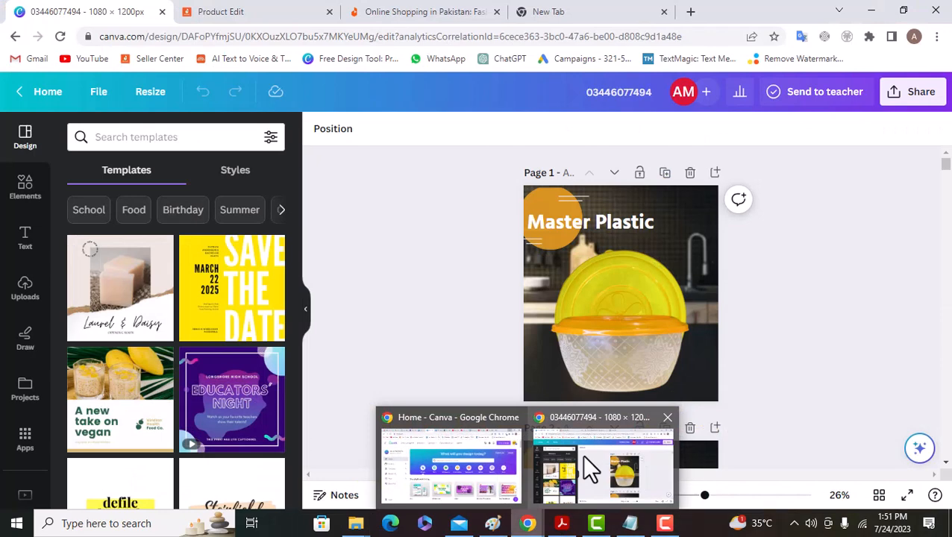
left_click(396, 11)
left_click(291, 10)
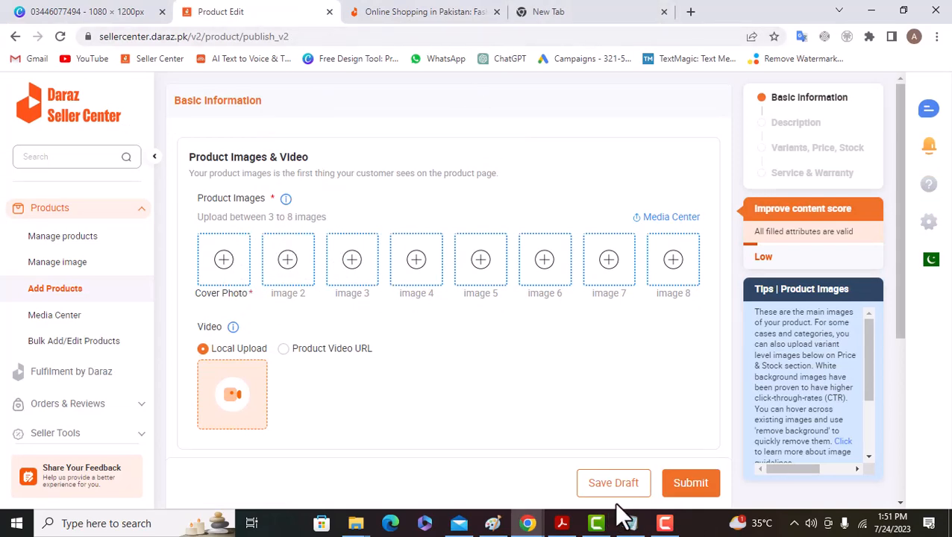
left_click(422, 12)
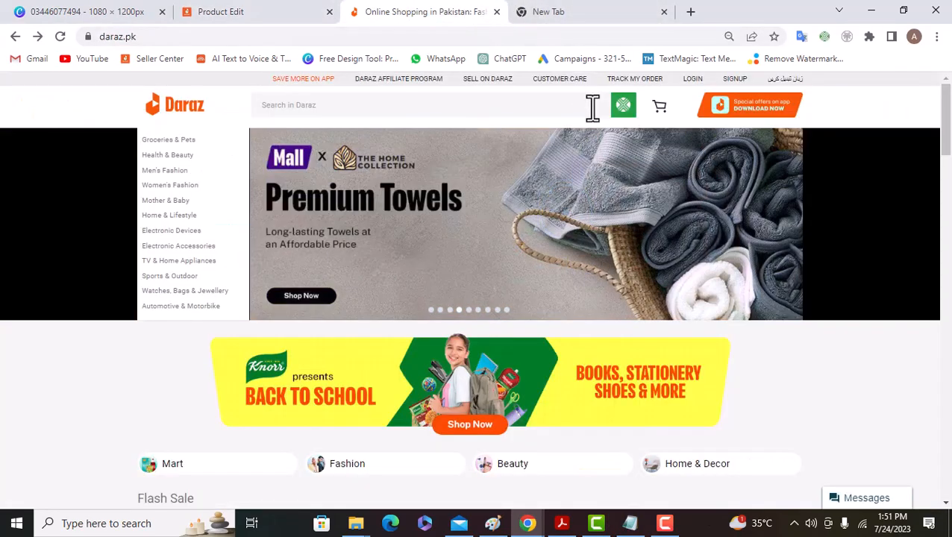
left_click(556, 12)
left_click(436, 12)
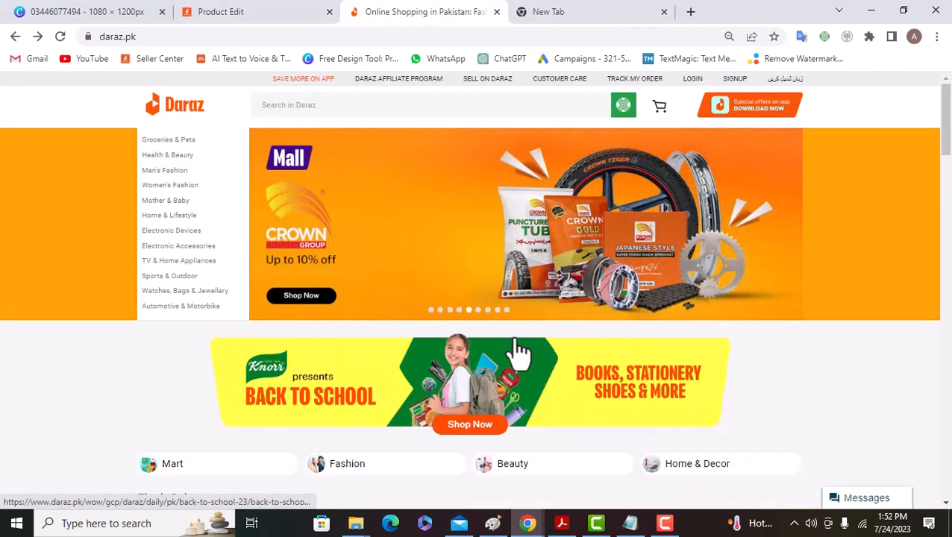
Return to the Canva design and clear the selection of the two uploaded images
left_click(131, 11)
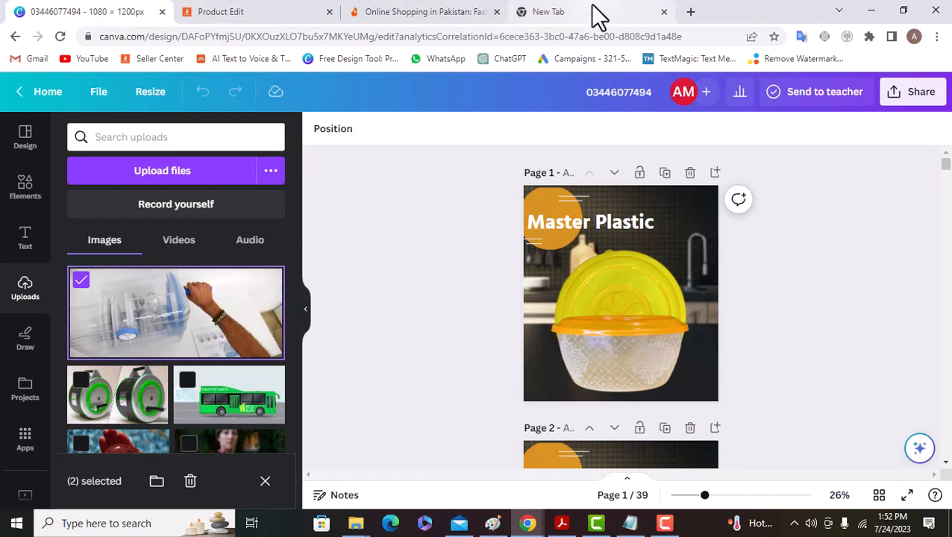
left_click_drag(143, 36, 104, 35)
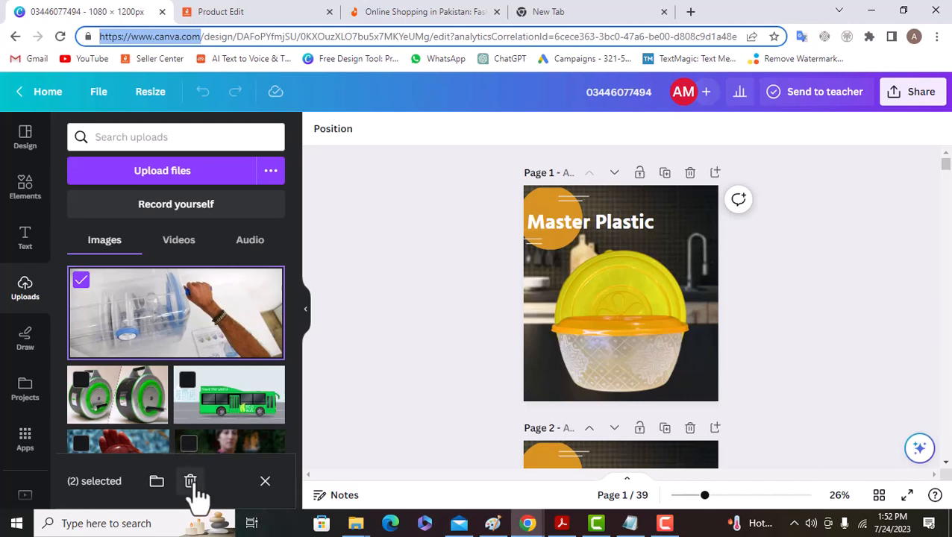
left_click(267, 481)
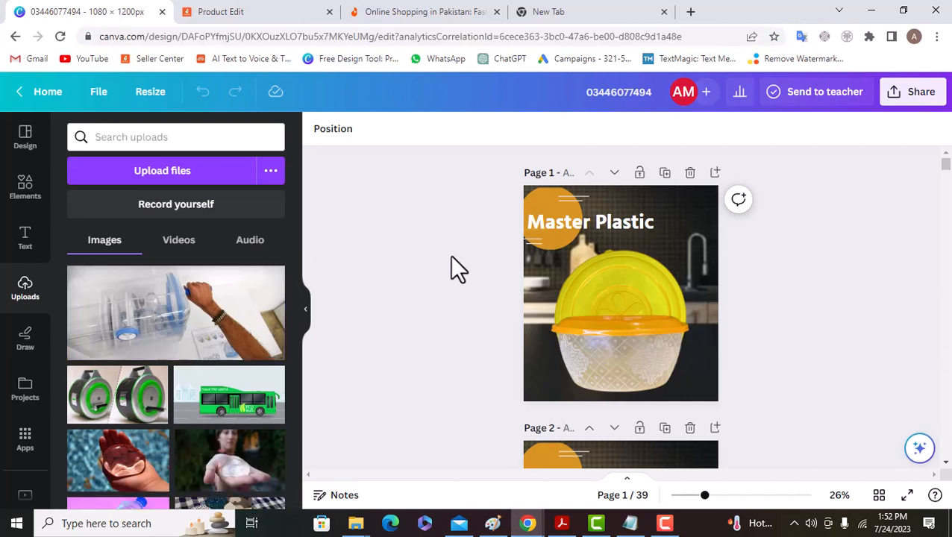
left_click(135, 179)
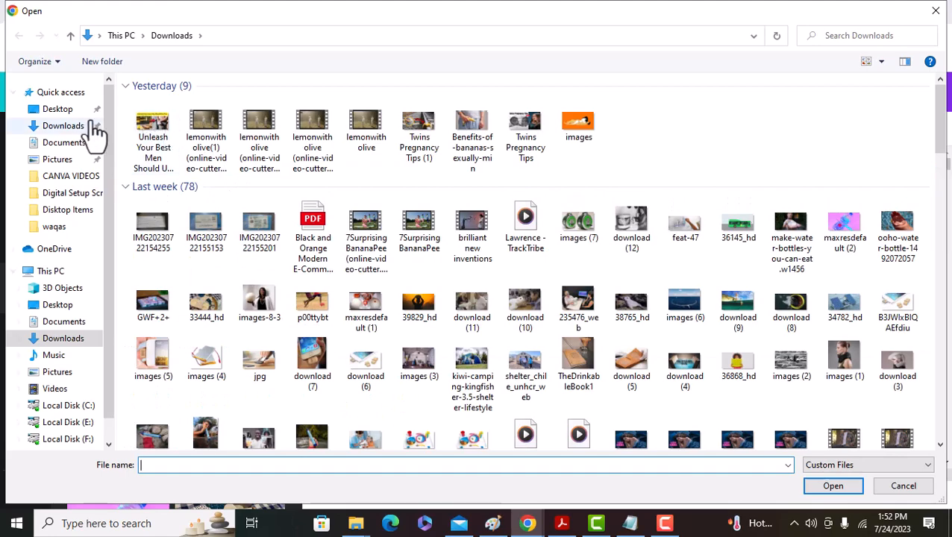
left_click(934, 17)
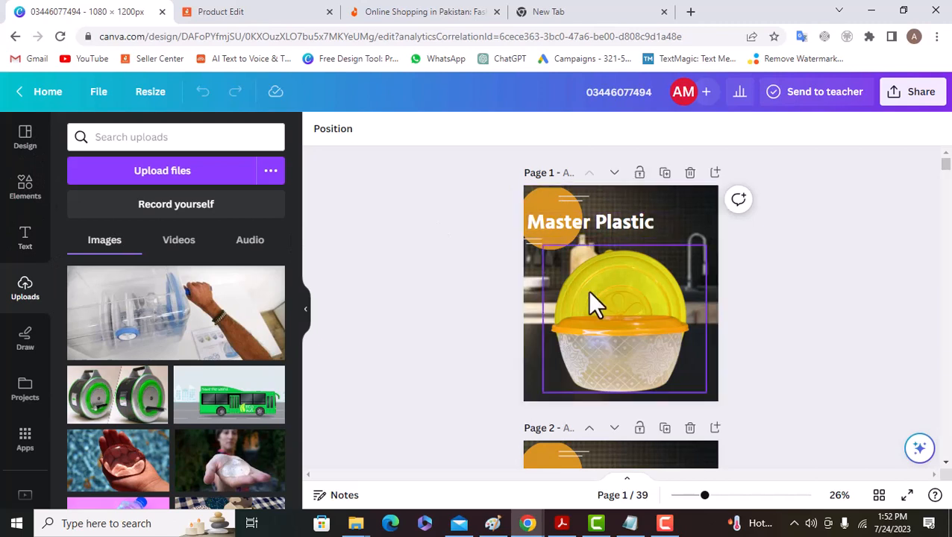
scroll(625, 302, "down", 1)
scroll(625, 302, "up", 1)
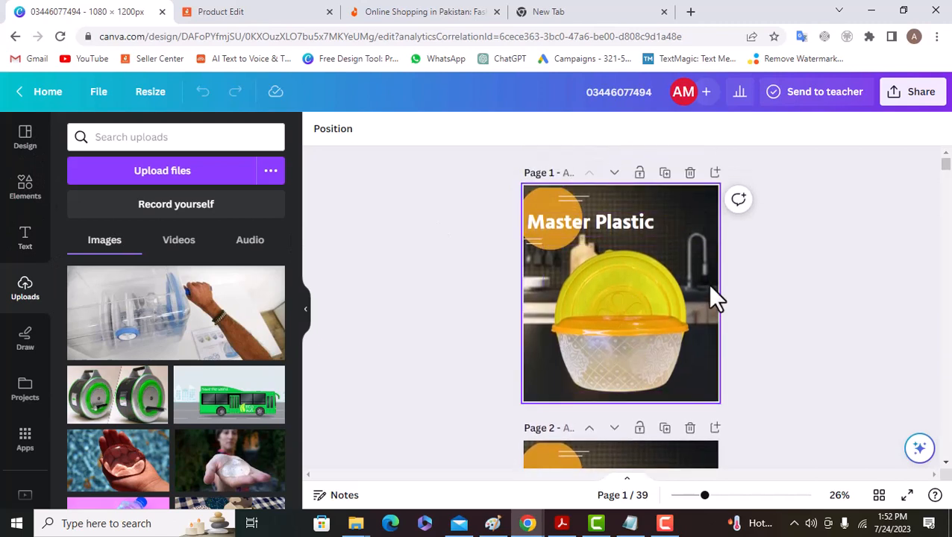
Move the orange-lidded bowl photo on page 1 slightly lower in front of the yellow lid
mouse_move(623, 328)
left_mouse_down()
mouse_move(618, 308)
mouse_move(631, 331)
mouse_move(831, 316)
mouse_move(699, 337)
mouse_move(628, 332)
left_mouse_up()
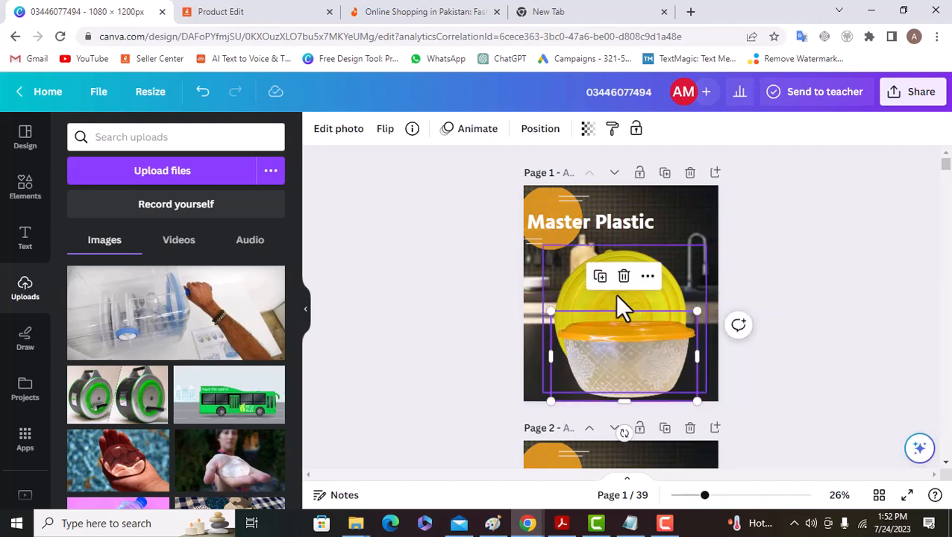
mouse_move(616, 361)
left_mouse_down()
mouse_move(595, 350)
mouse_move(607, 356)
left_mouse_up()
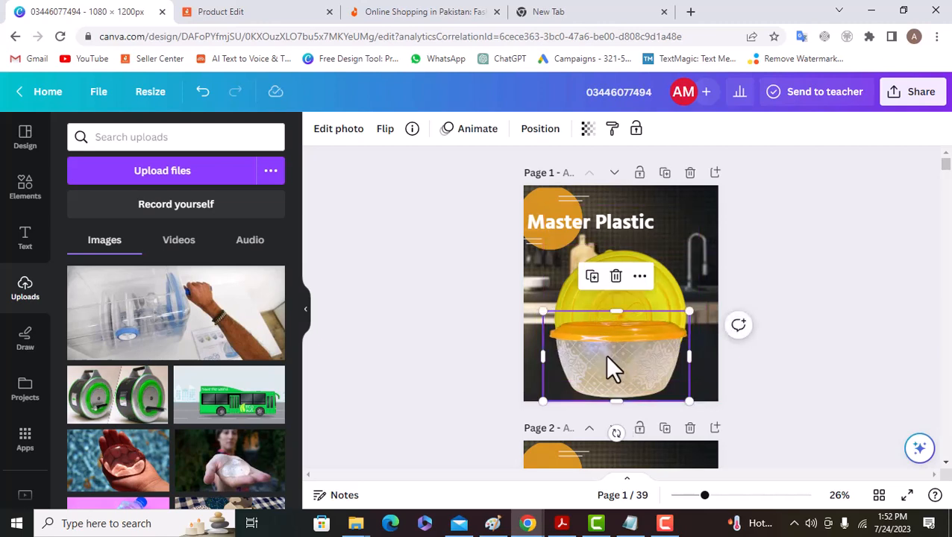
Review the Master Plastic listing designs from page 2 through about page 14, return to page 1 and clear the selection
scroll(705, 341, "down", 4)
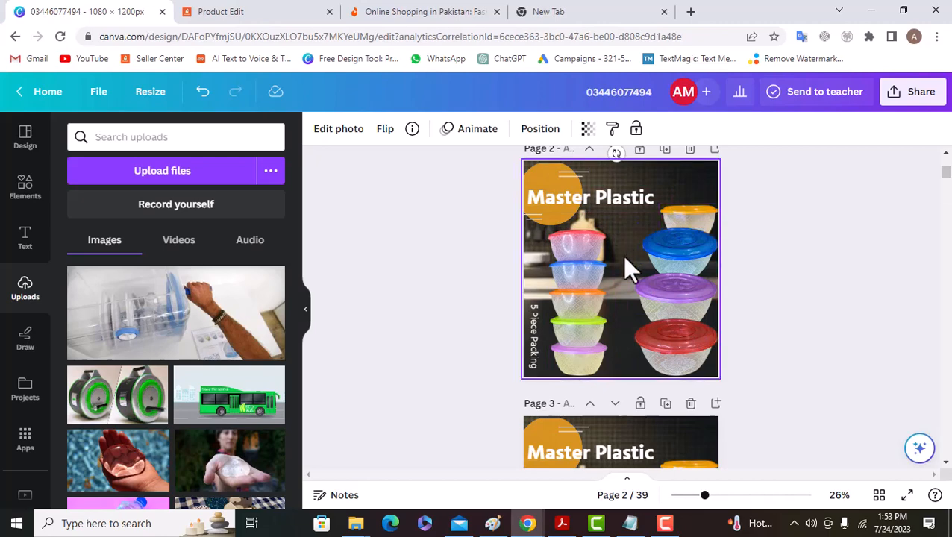
scroll(625, 371, "down", 2)
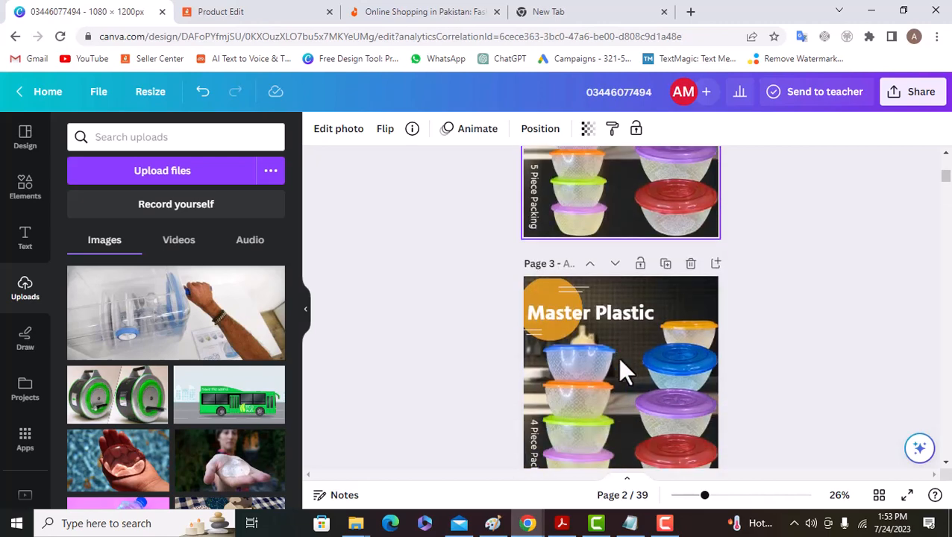
scroll(620, 372, "down", 2)
scroll(664, 280, "down", 5)
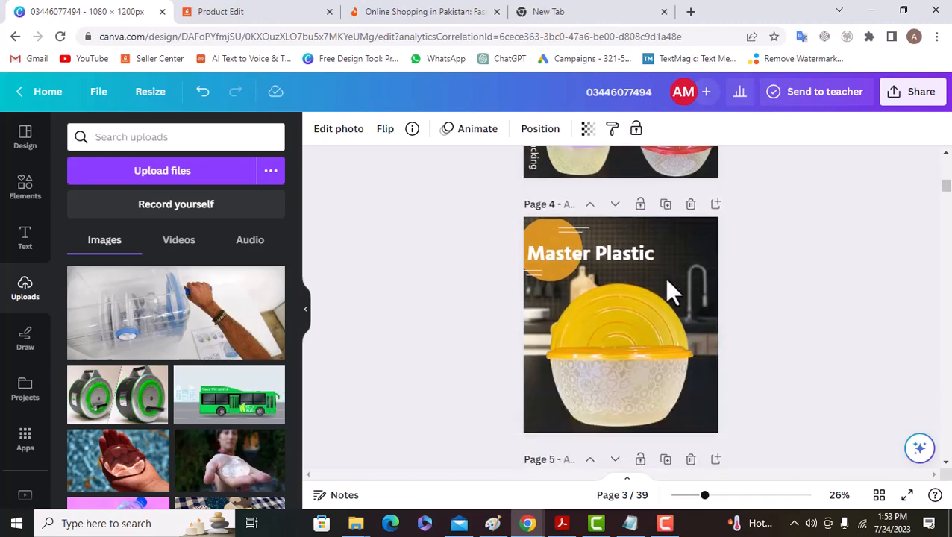
scroll(669, 291, "up", 3)
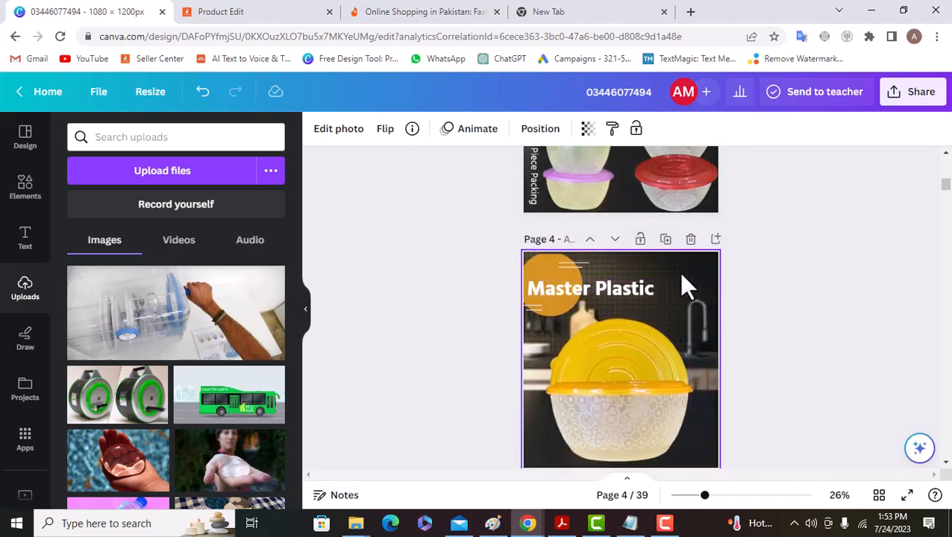
scroll(714, 361, "down", 4)
scroll(709, 362, "down", 3)
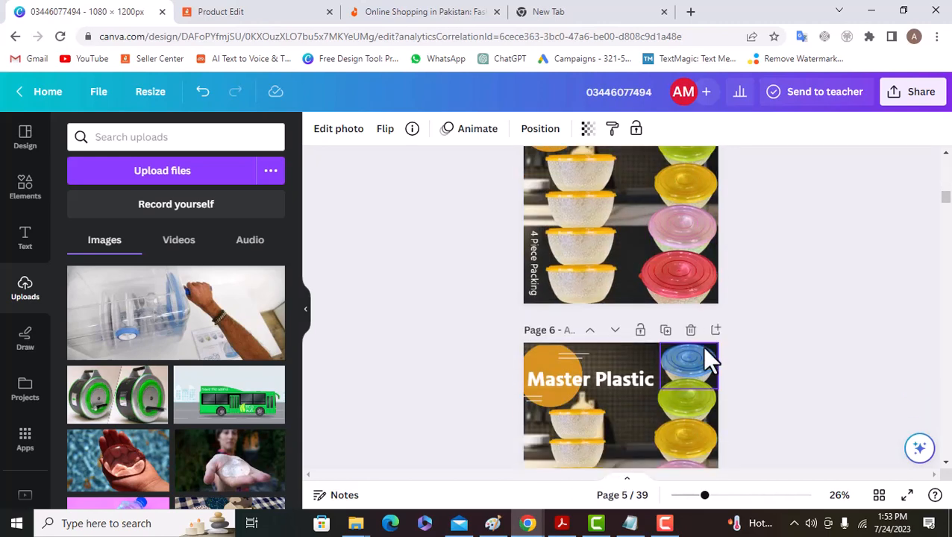
scroll(705, 352, "down", 5)
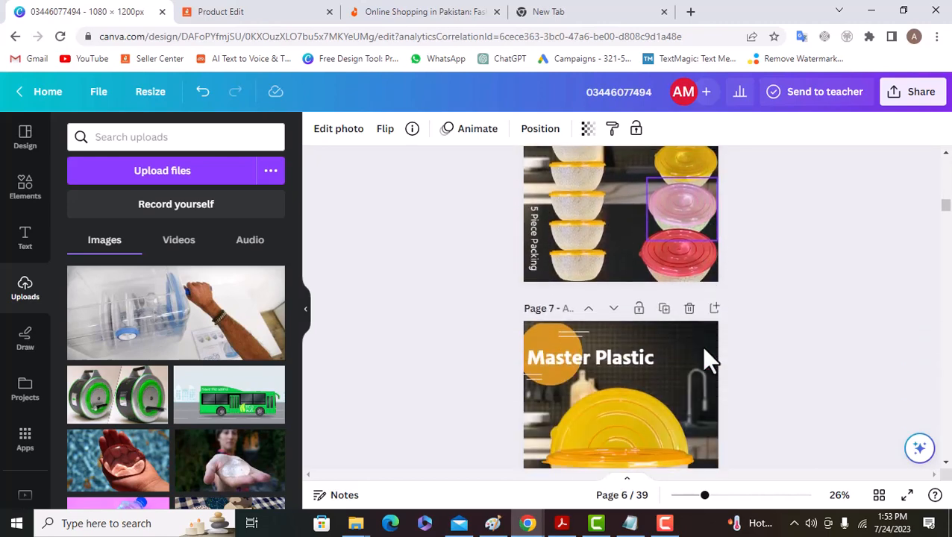
scroll(705, 361, "down", 3)
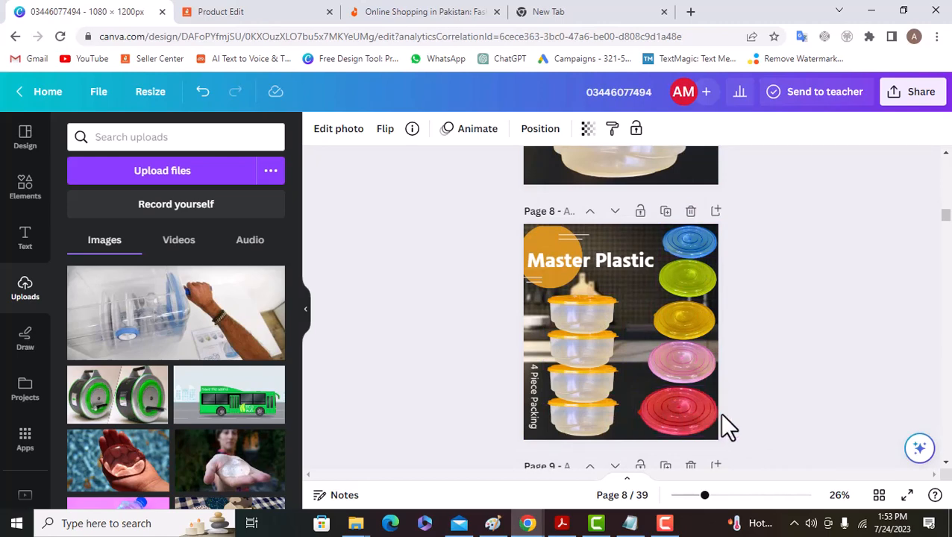
scroll(720, 336, "down", 1)
scroll(666, 349, "down", 10)
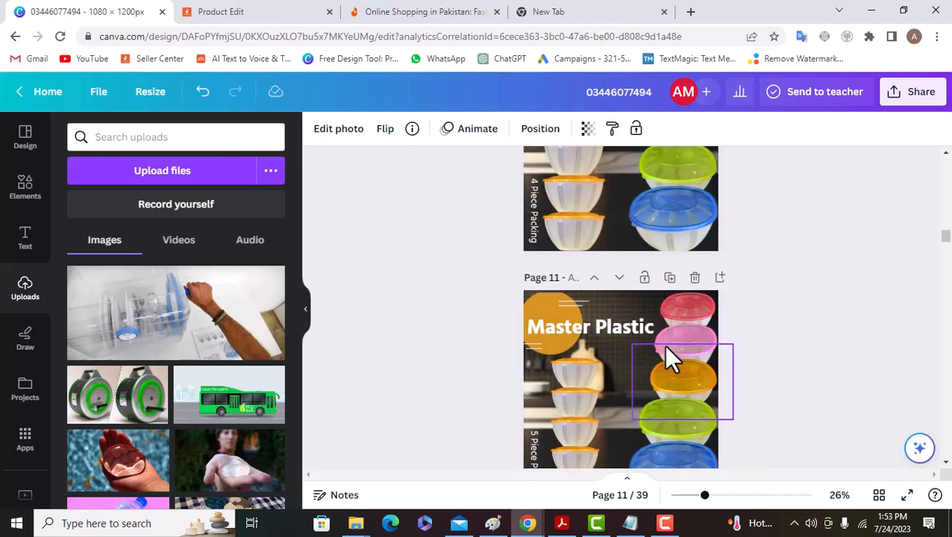
scroll(666, 349, "down", 5)
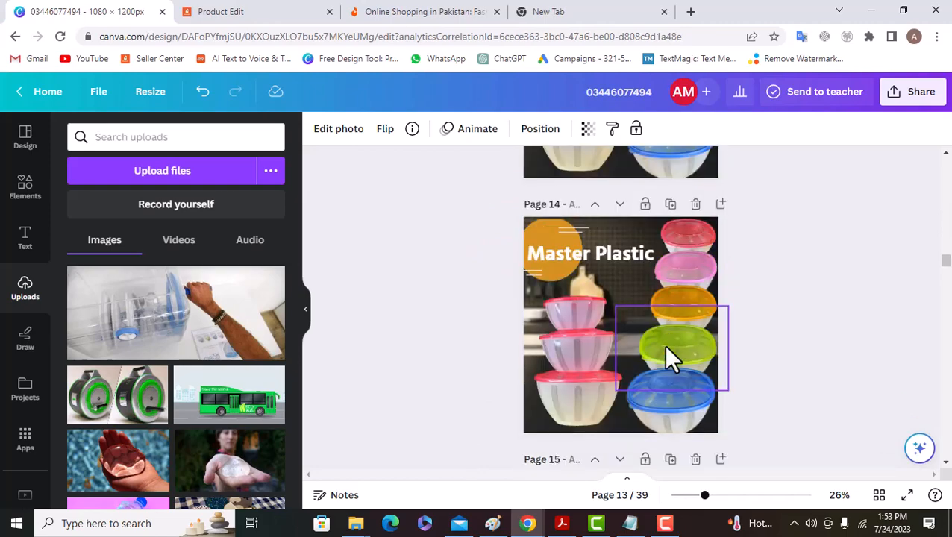
scroll(666, 350, "down", 3)
scroll(666, 349, "up", 15)
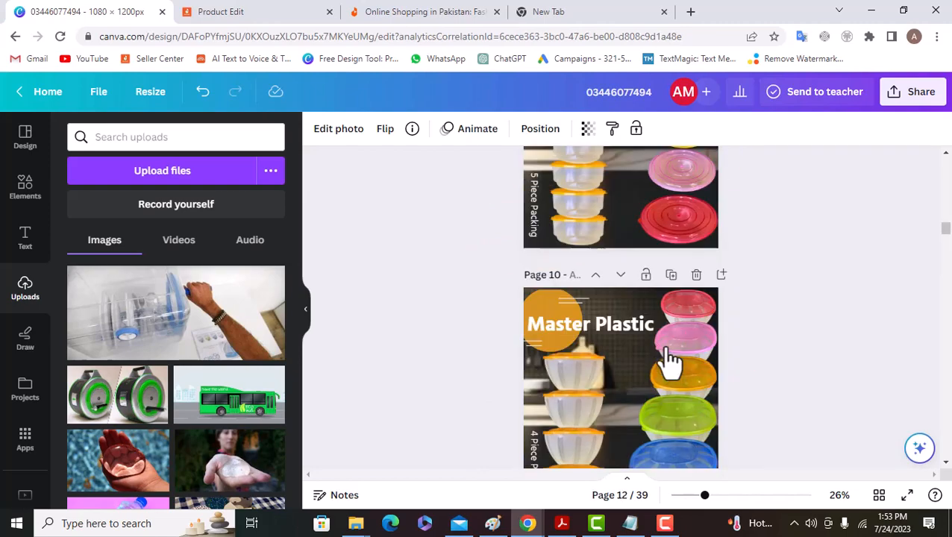
scroll(663, 346, "up", 15)
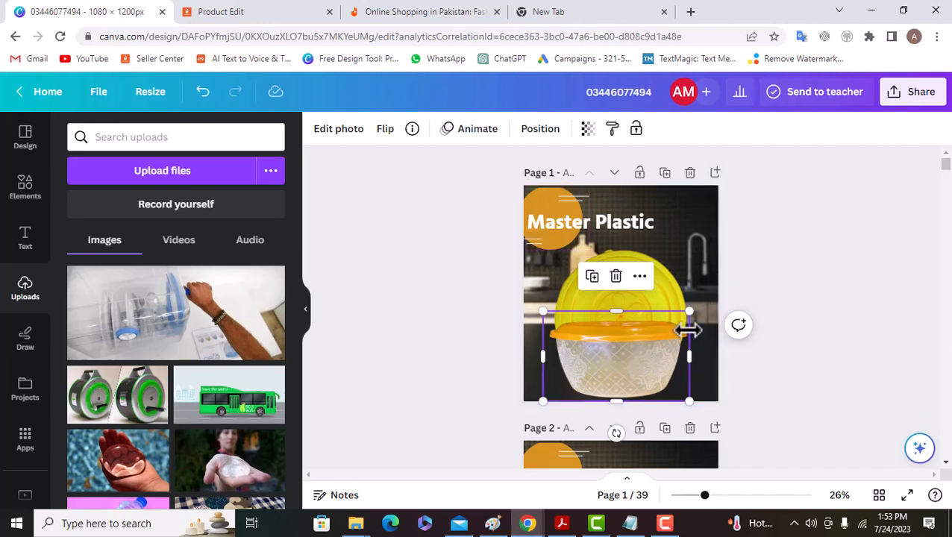
left_click(800, 246)
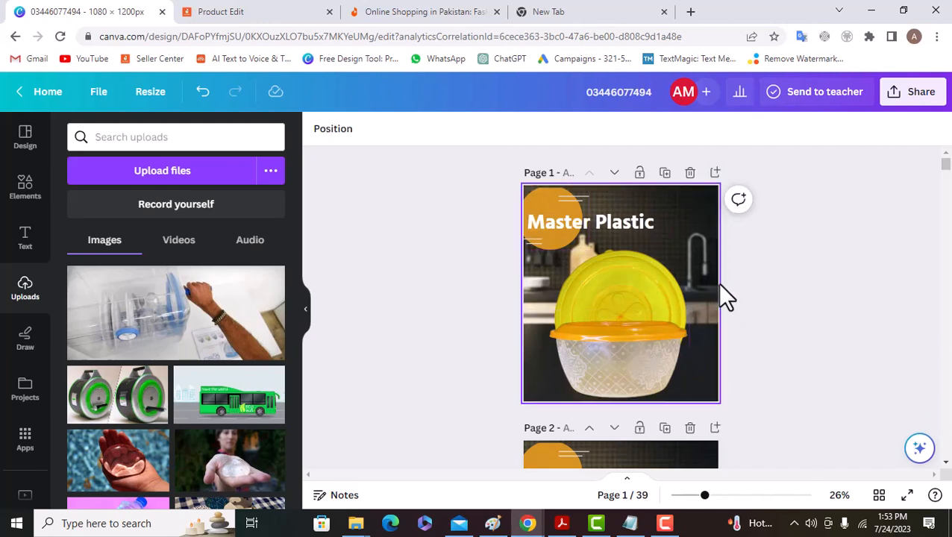
scroll(654, 317, "down", 1)
scroll(653, 317, "up", 1)
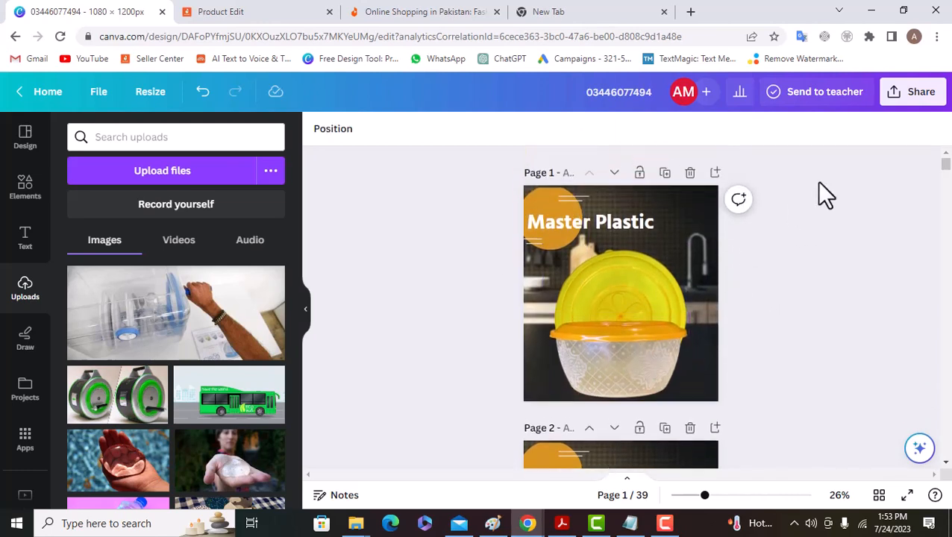
Open the design's PNG download settings and deselect all 39 pages
left_click(913, 103)
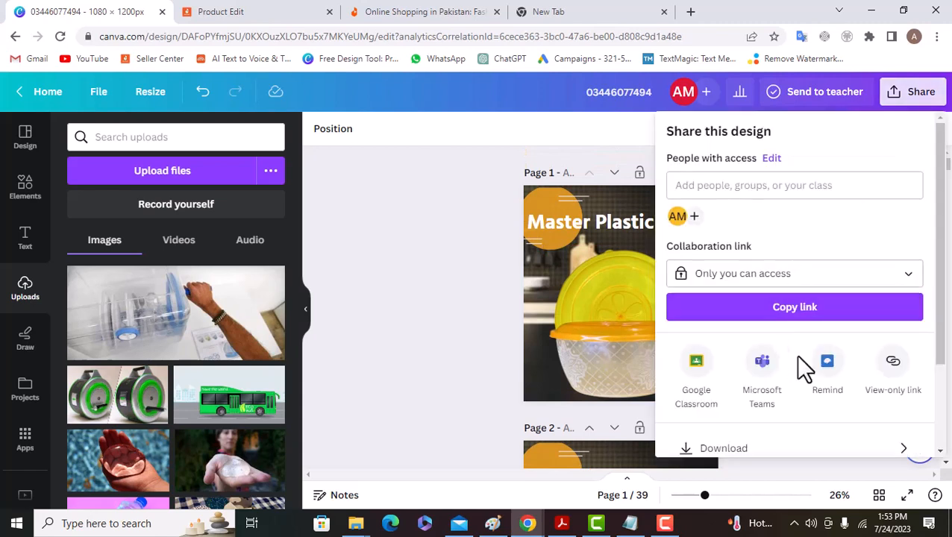
scroll(769, 377, "down", 2)
left_click(732, 380)
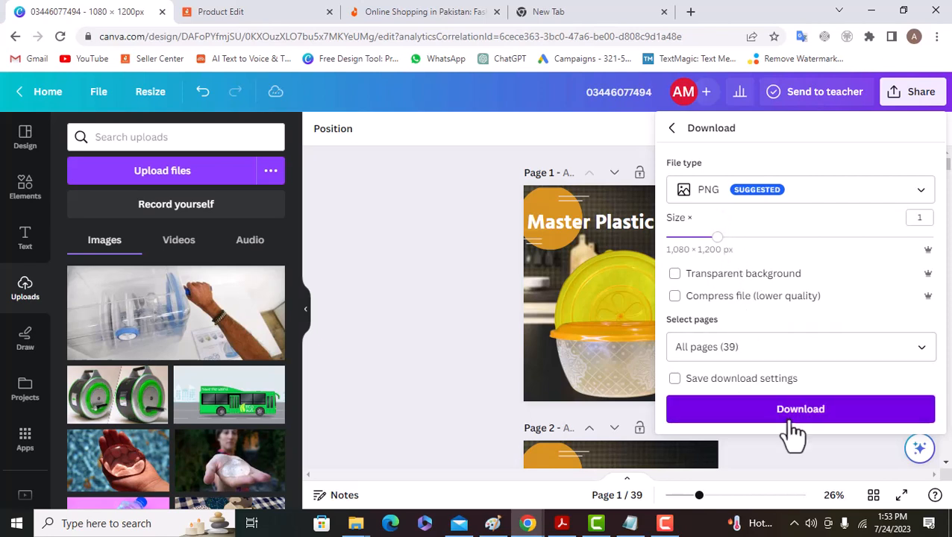
left_click(758, 346)
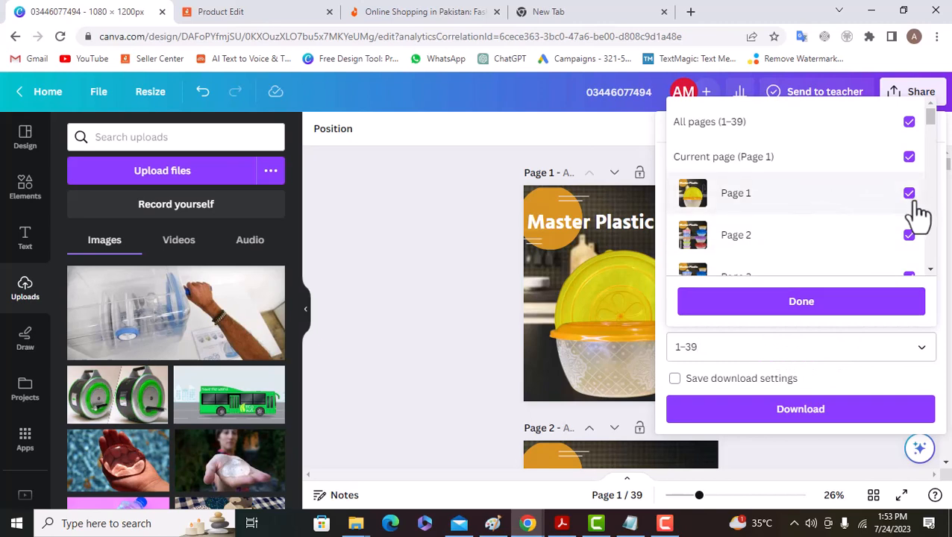
left_click(908, 158)
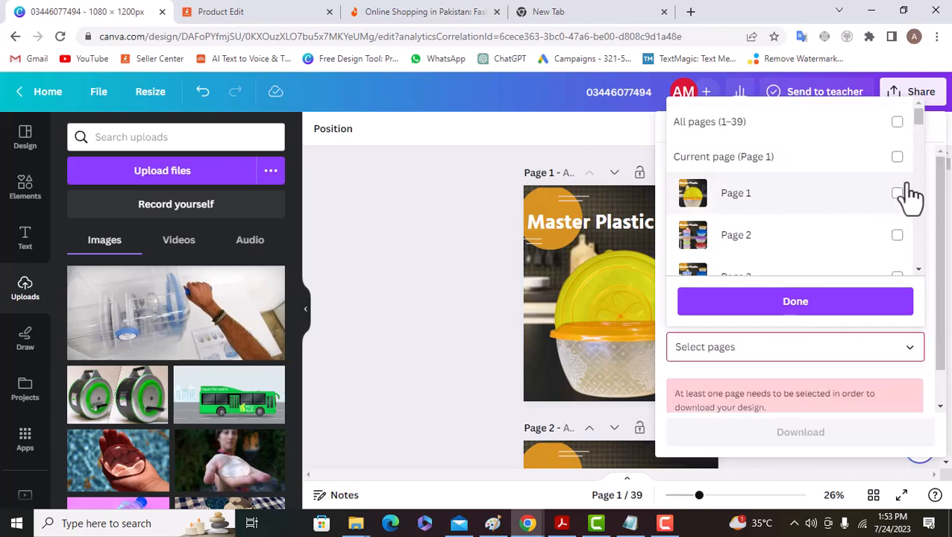
Choose pages 1 to 5 for the export and download them as PNG images
left_click(898, 194)
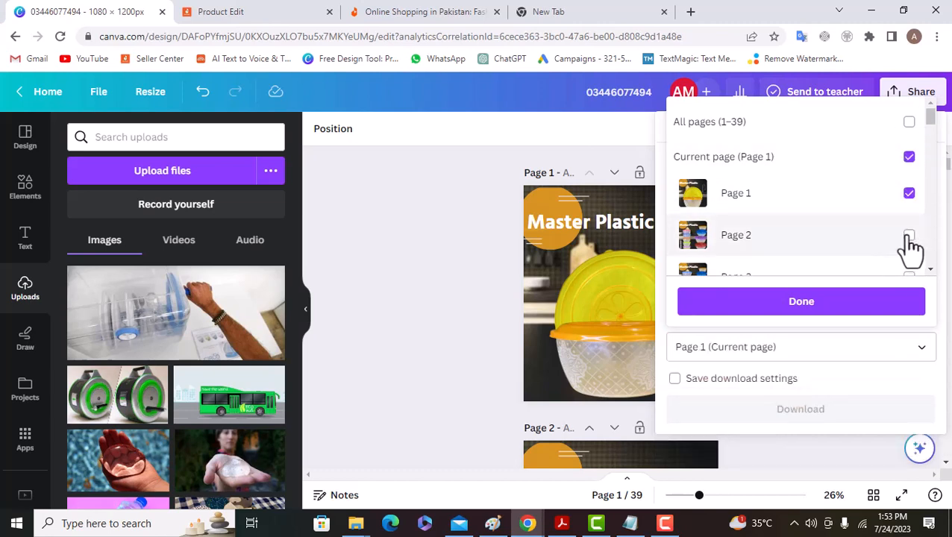
left_click(908, 236)
scroll(914, 250, "down", 1)
left_click(910, 211)
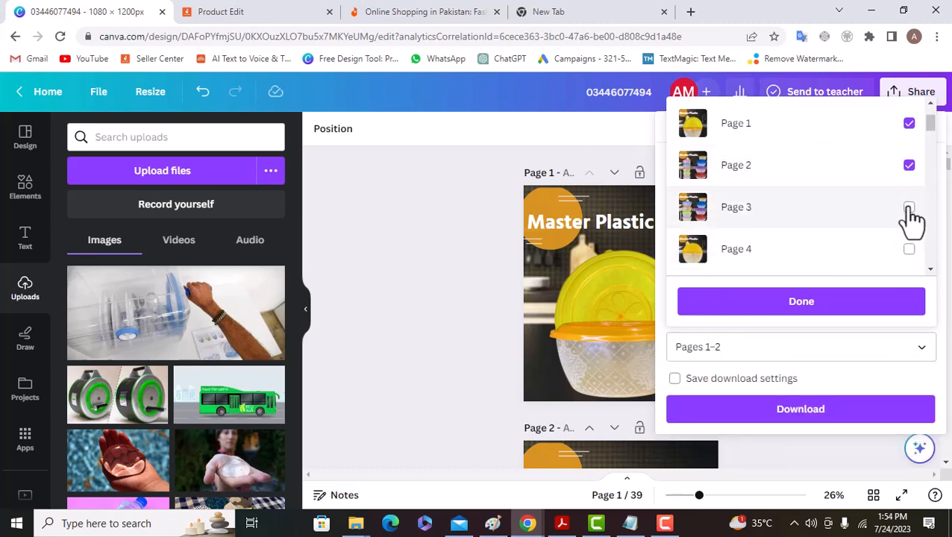
scroll(916, 242, "down", 1)
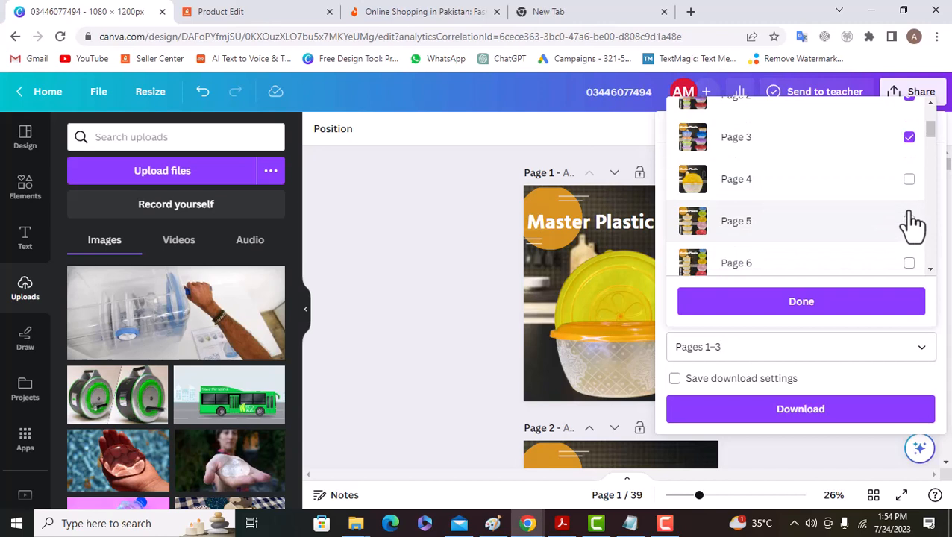
left_click(908, 181)
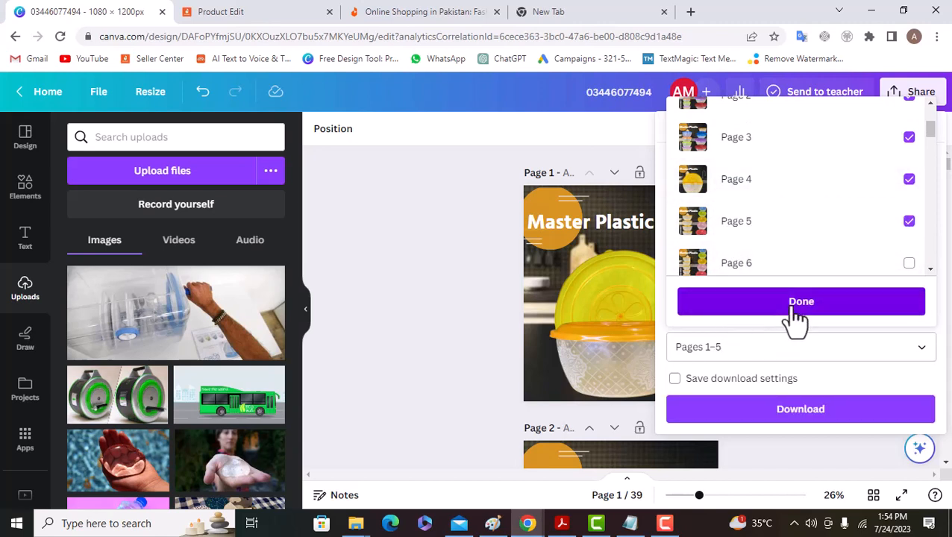
left_click(790, 319)
left_click(801, 411)
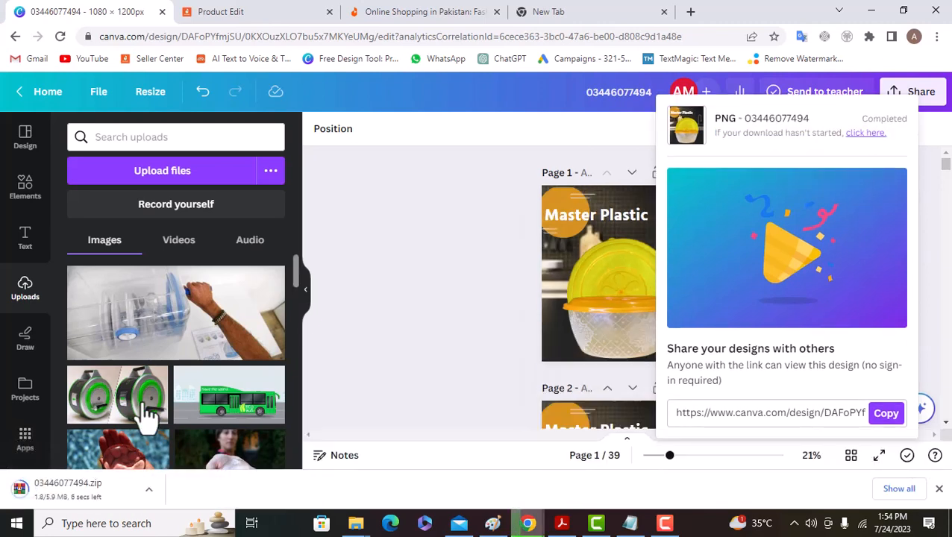
Show the downloaded ZIP archive in the Downloads folder and extract its images there
right_click(65, 506)
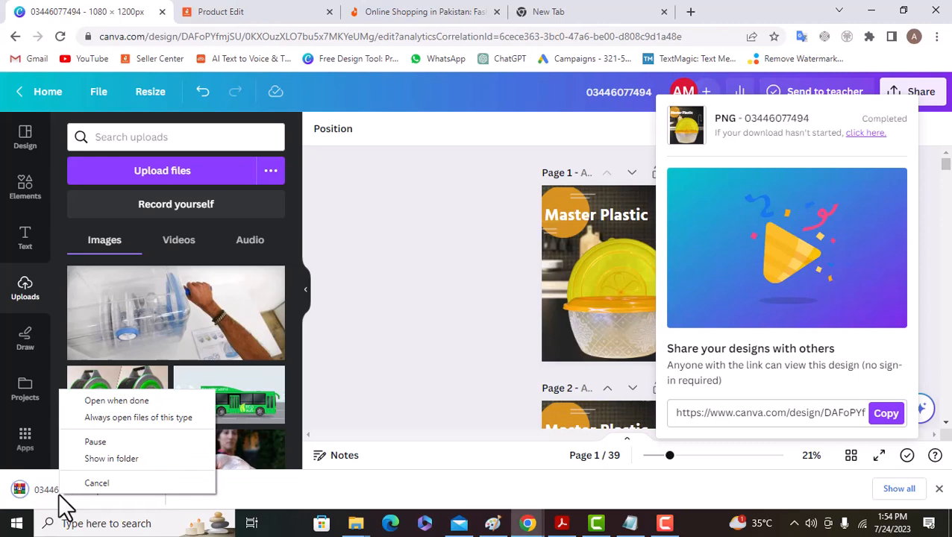
left_click(123, 458)
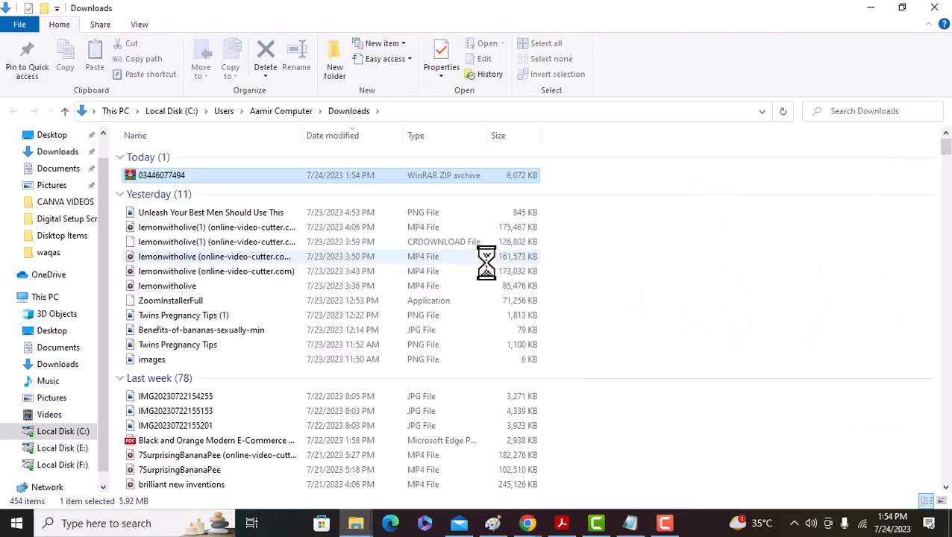
right_click(178, 177)
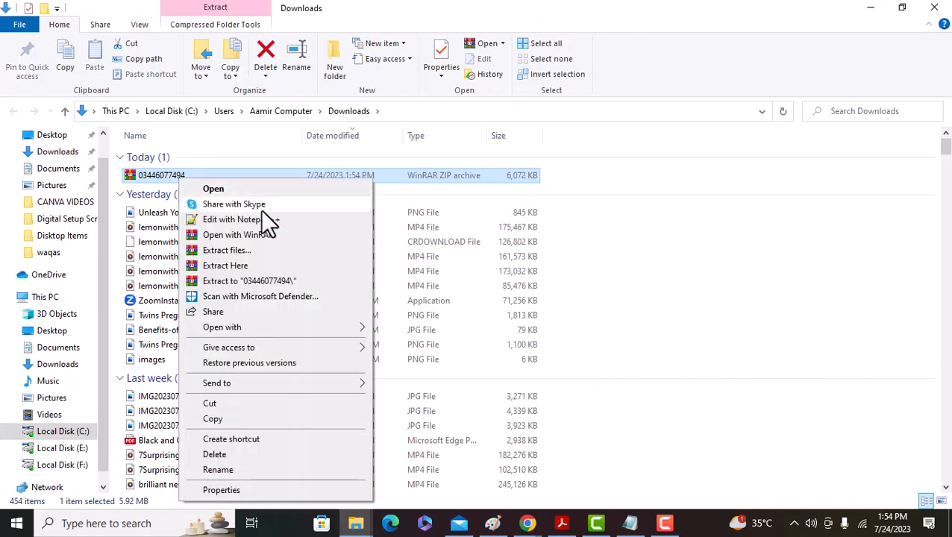
left_click(240, 264)
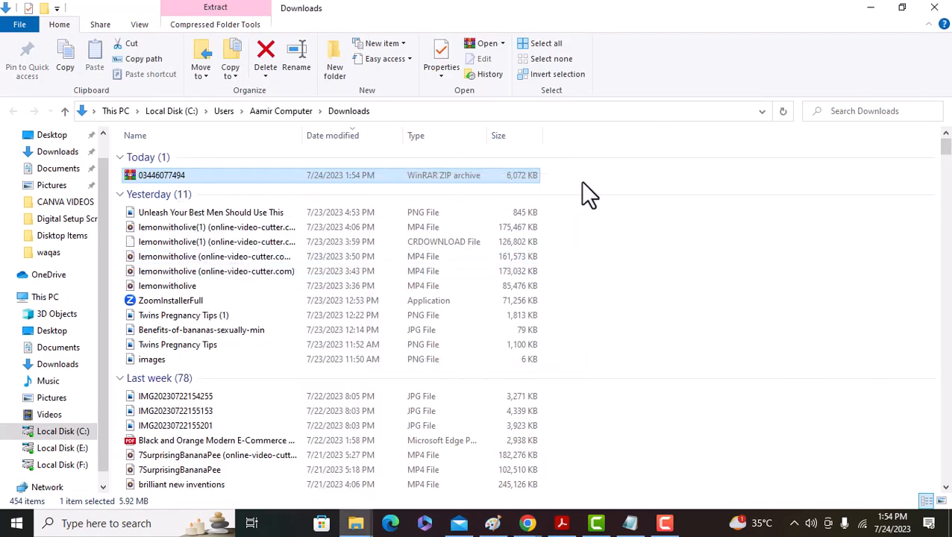
left_click(646, 230)
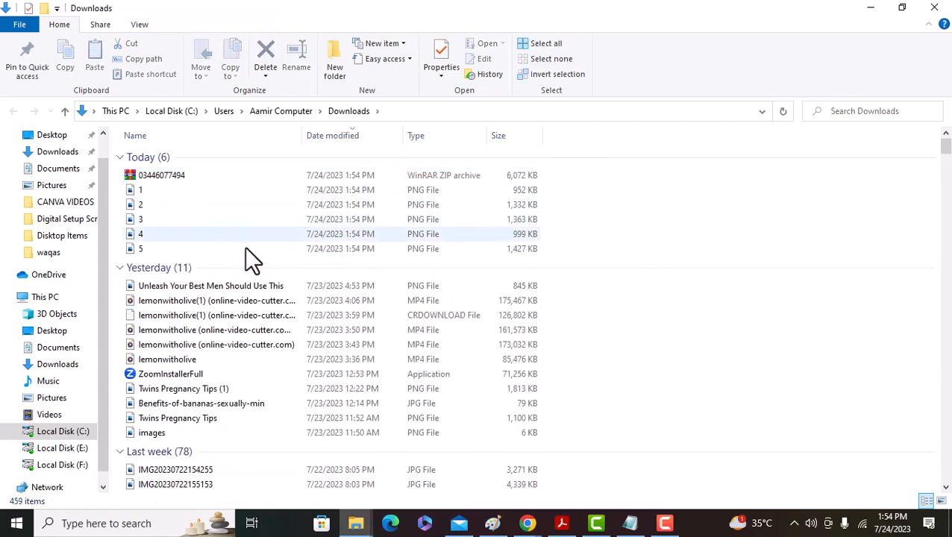
Select the extracted PNG images 1 to 5 in Downloads and switch back to the raw product photos folder
left_click_drag(547, 251, 495, 192)
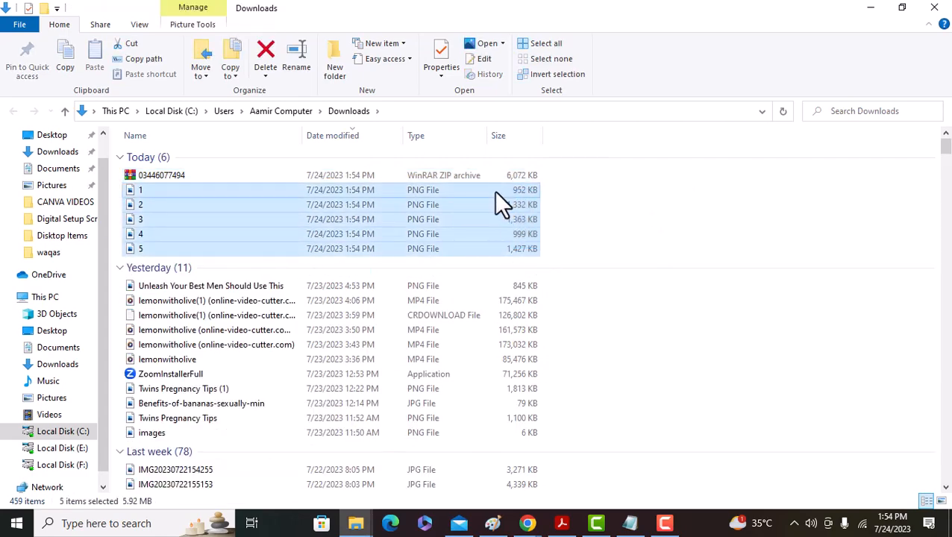
left_click(870, 9)
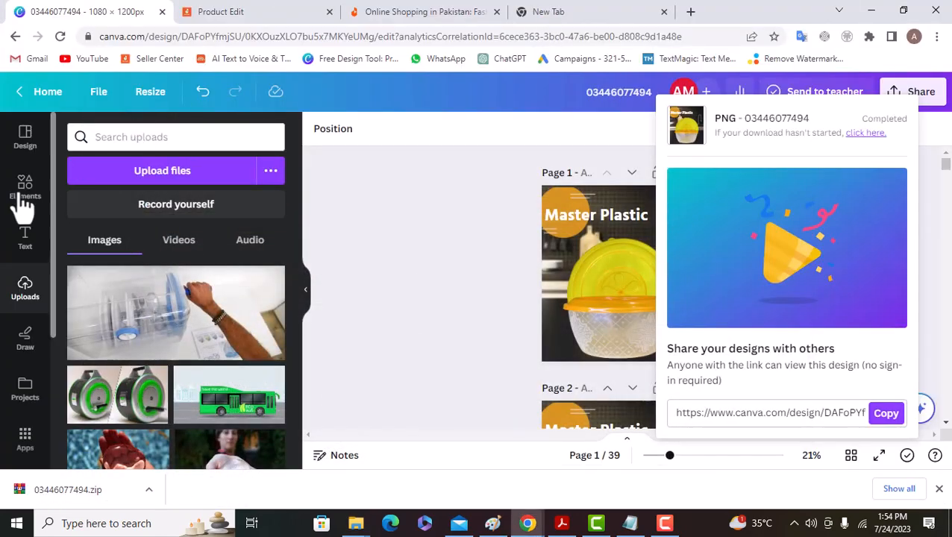
left_click(878, 8)
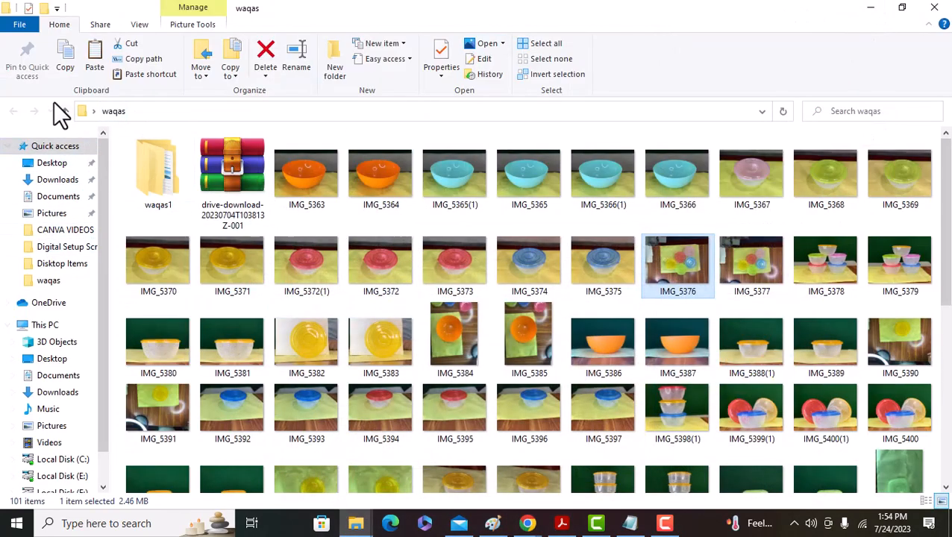
Create a new folder named Photos on the desktop
left_click_drag(945, 224, 944, 399)
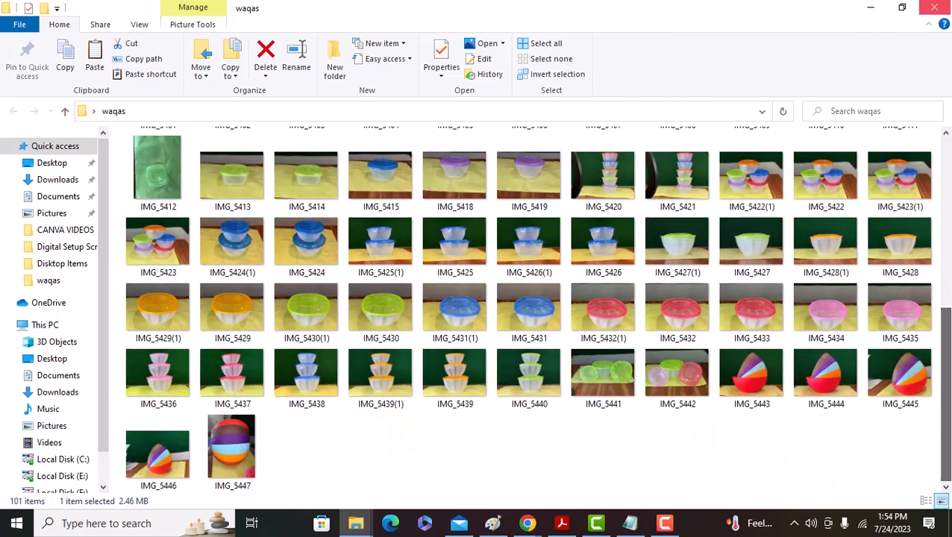
left_click(356, 523)
right_click(417, 314)
mouse_move(497, 266)
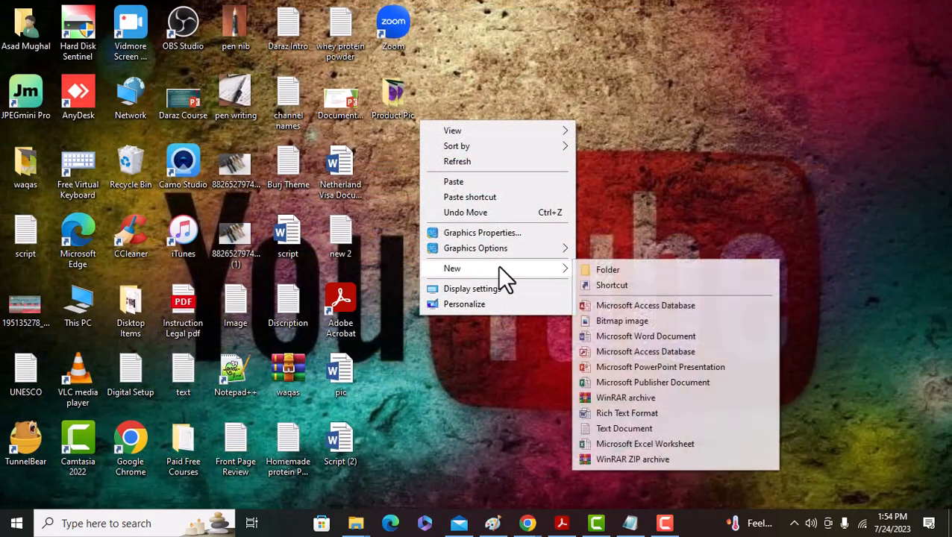
left_click(607, 270)
type("Photos")
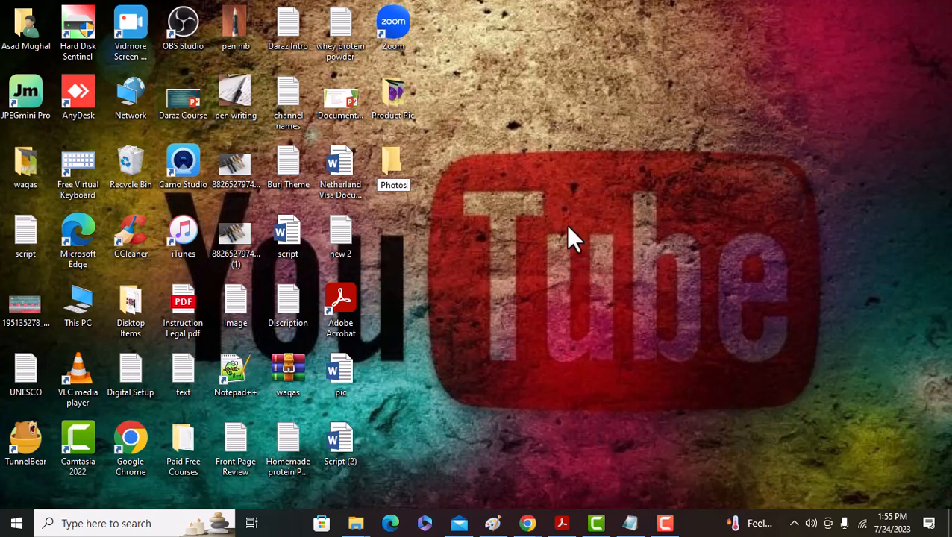
key("Return")
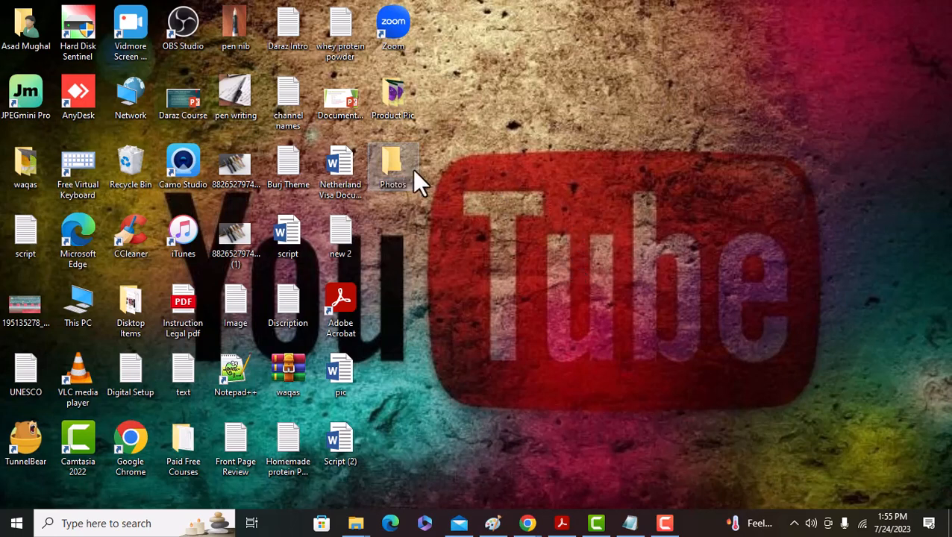
Paste the PNG images 1 to 5 into the Photos folder and minimise its window
double_click(414, 172)
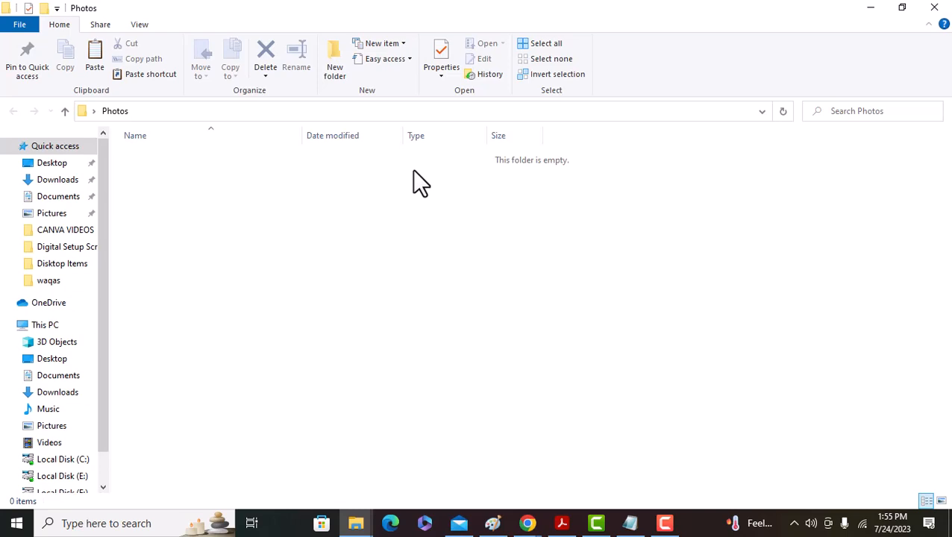
key("ctrl+v")
left_click(484, 349)
left_click(869, 8)
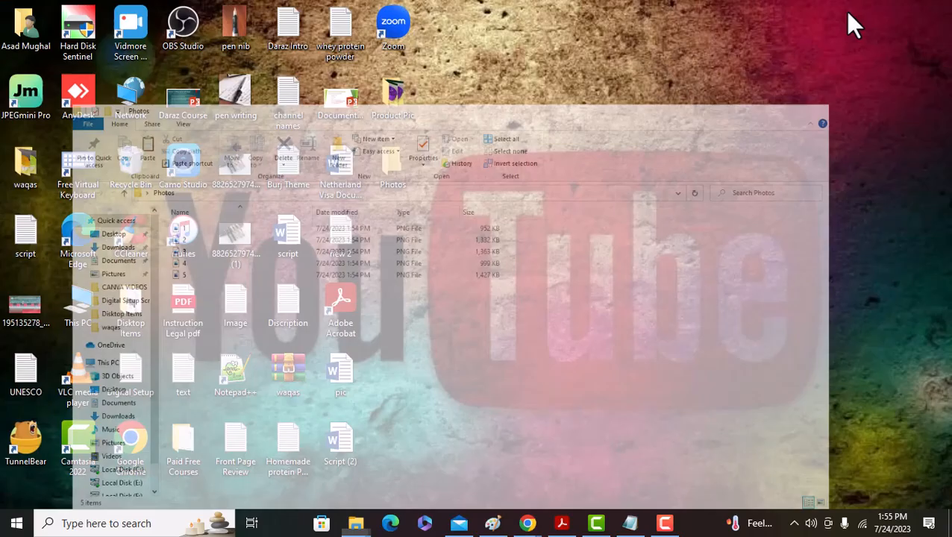
Switch to the Daraz Seller Center product page in Chrome and open the local file picker for the product images
mouse_move(528, 522)
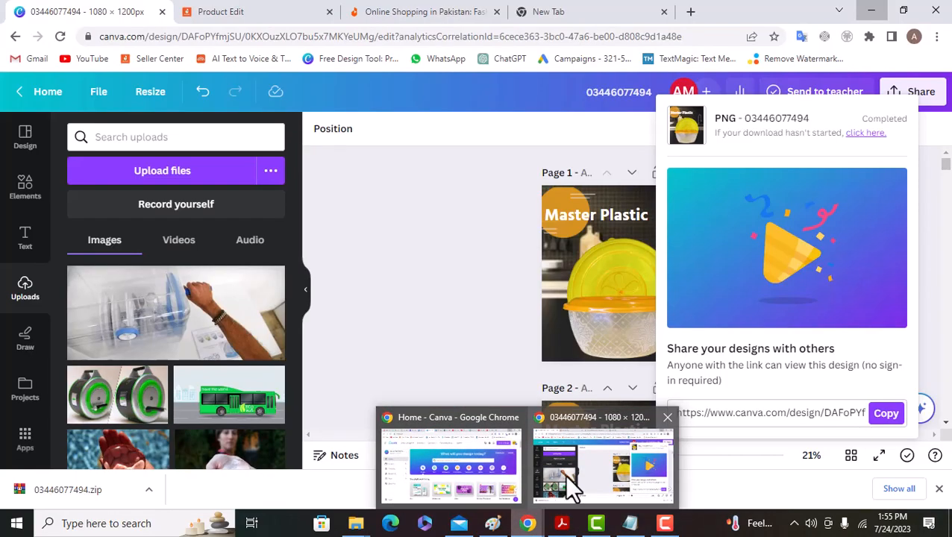
left_click(564, 473)
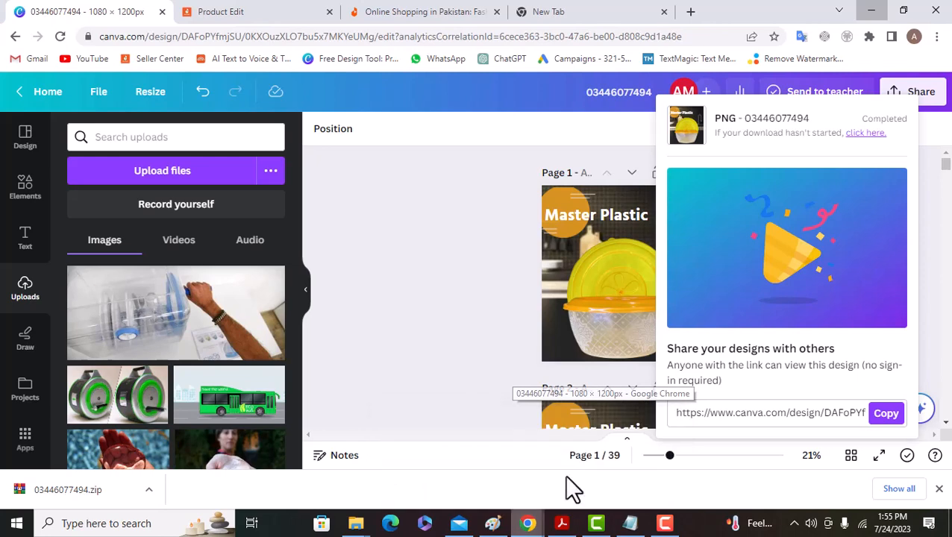
left_click(410, 11)
left_click(298, 14)
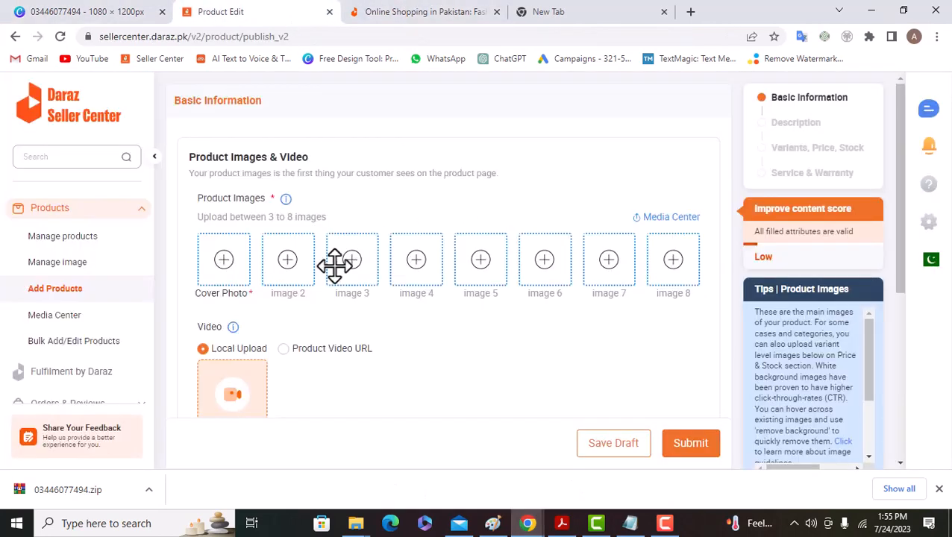
left_click(226, 258)
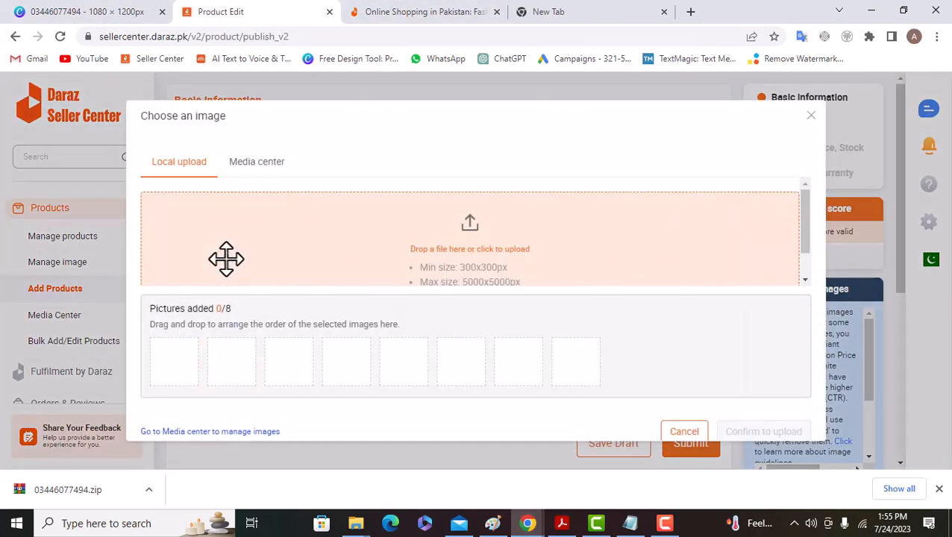
left_click(472, 234)
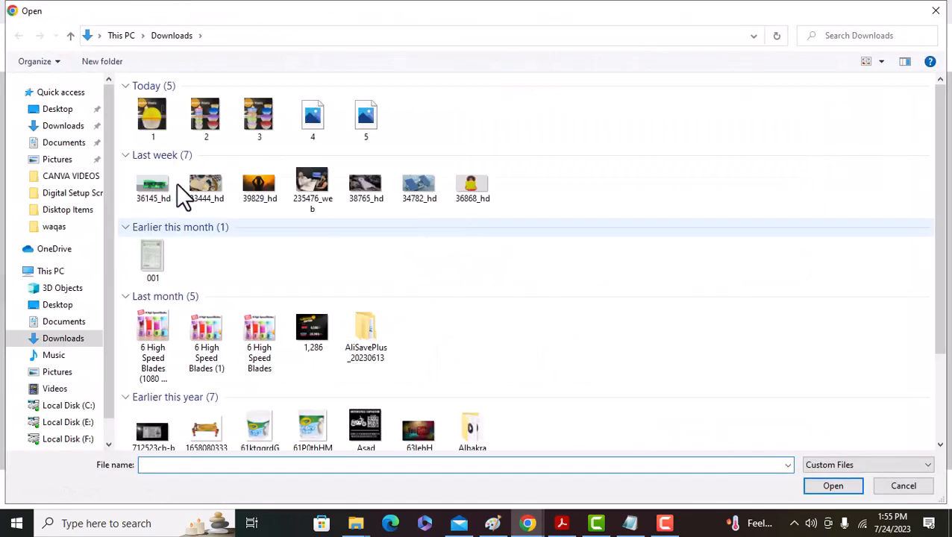
Add images 1 to 5 from the desktop's Photos folder and confirm their upload as product images
left_click(57, 305)
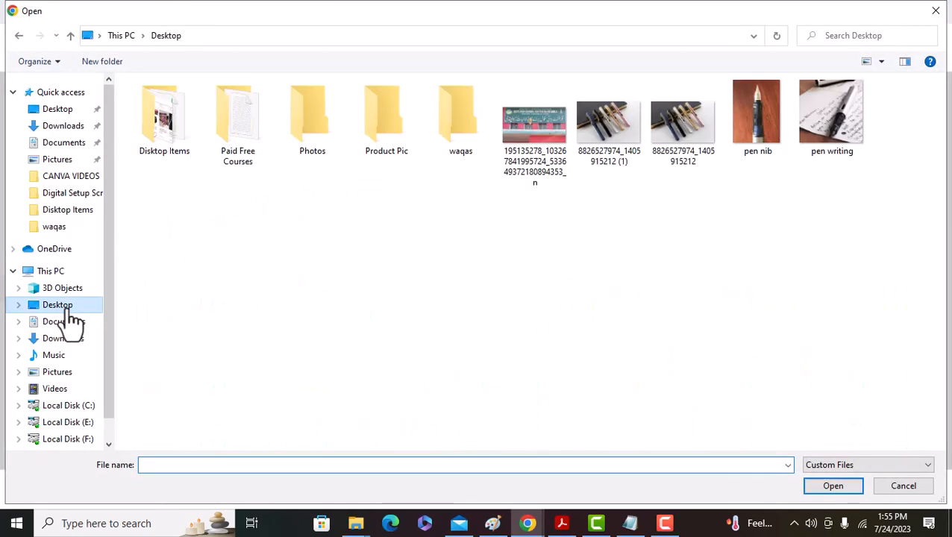
double_click(312, 130)
left_click_drag(578, 200, 155, 86)
left_click(833, 487)
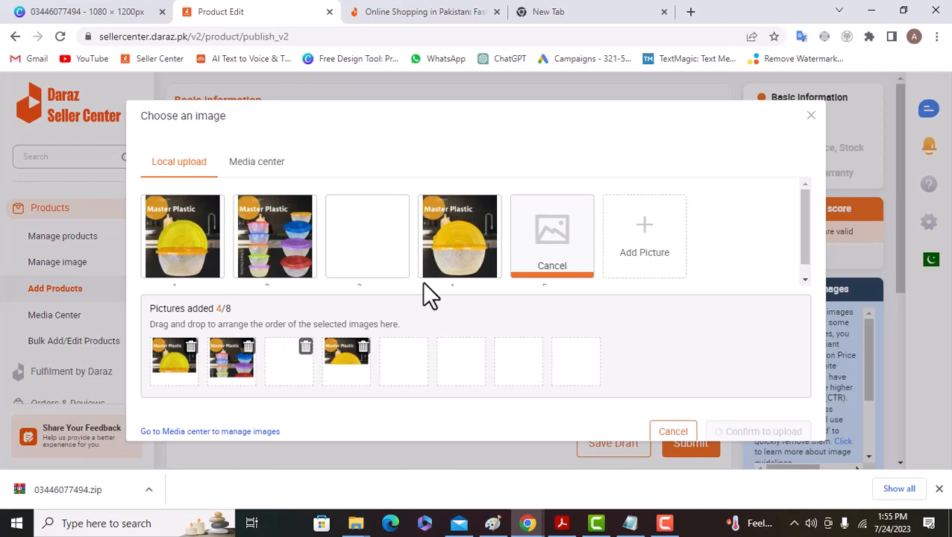
mouse_move(152, 223)
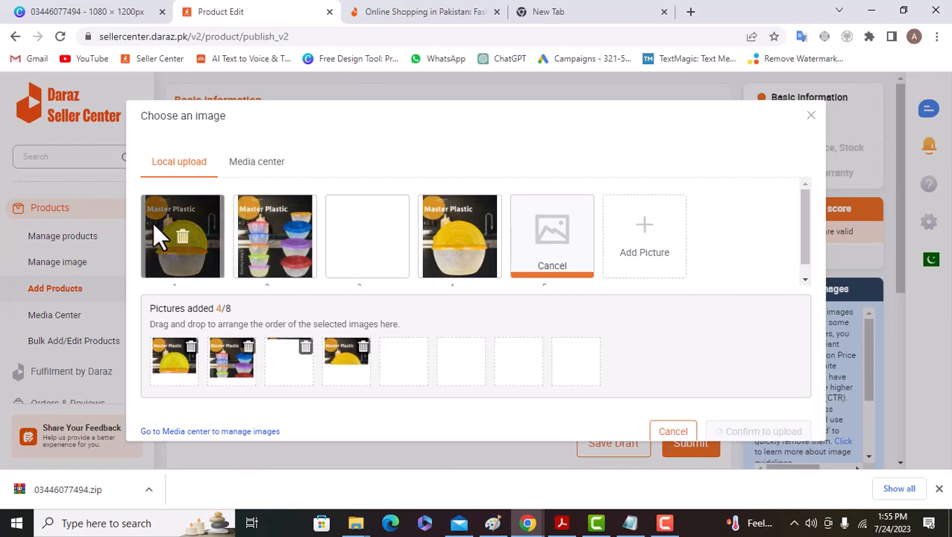
mouse_move(279, 237)
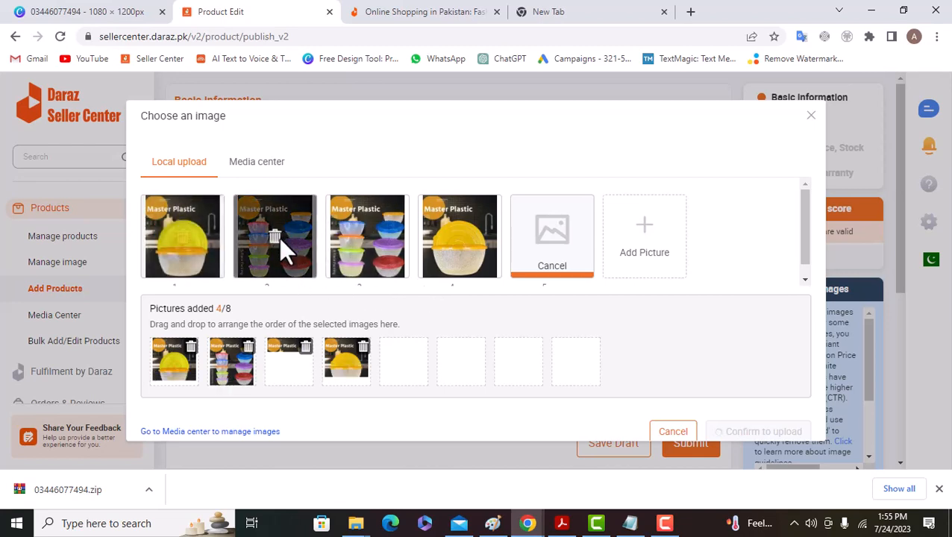
left_click_drag(259, 270, 191, 268)
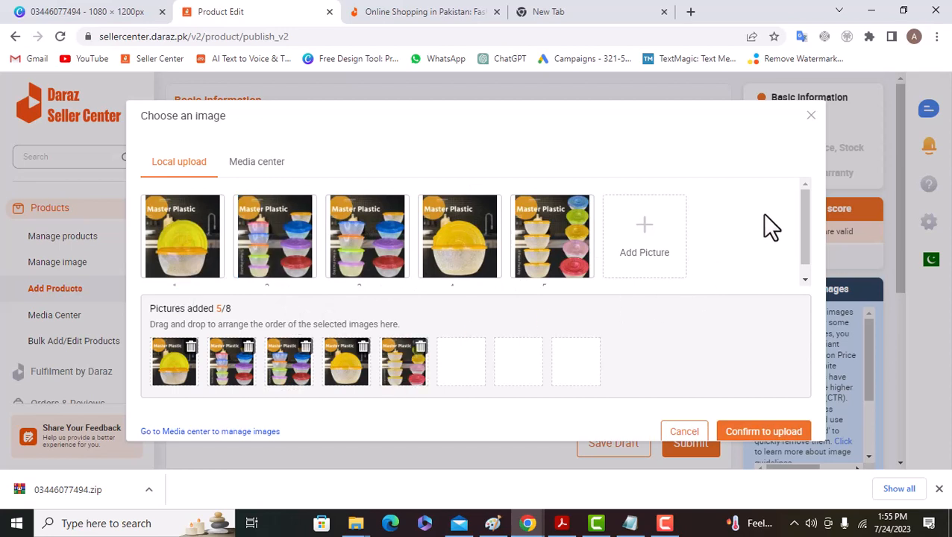
scroll(754, 243, "down", 1)
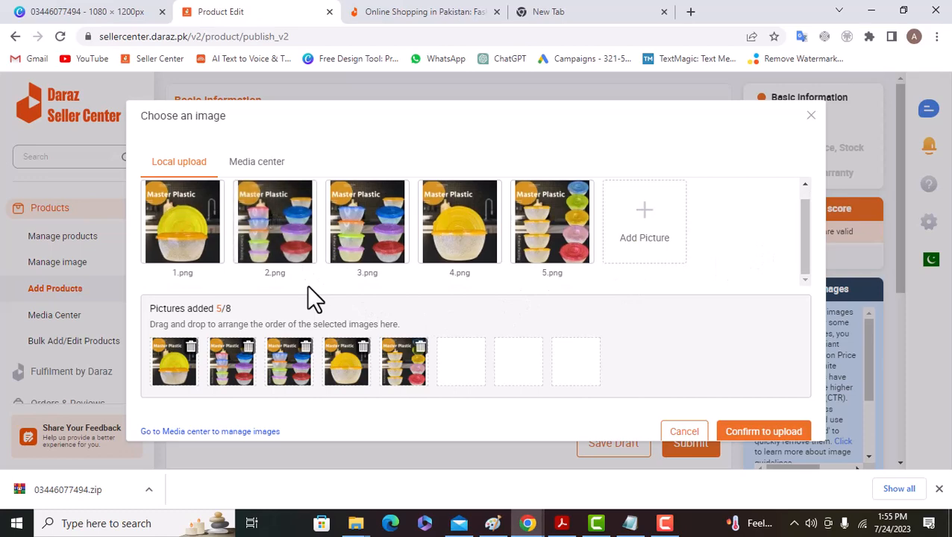
scroll(308, 284, "up", 1)
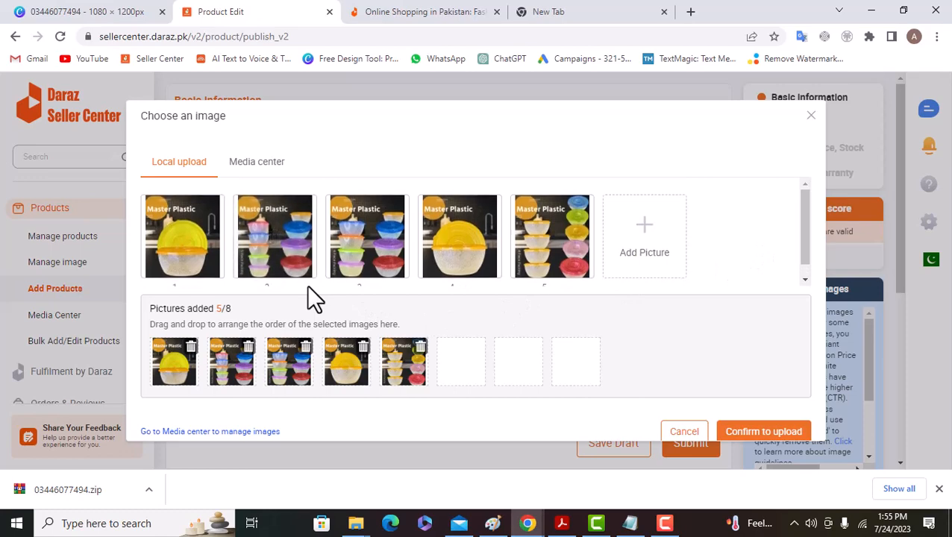
left_click(762, 432)
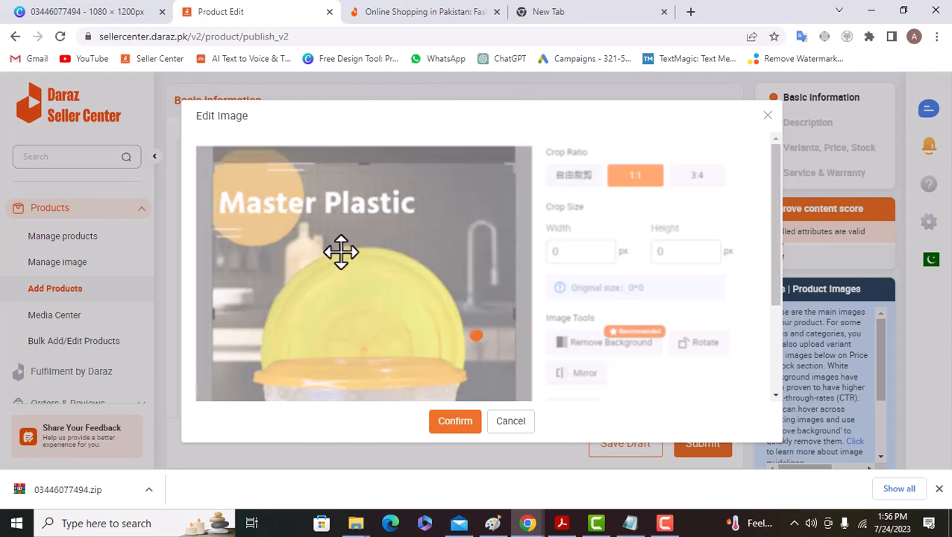
Move the 1:1 crop area of the yellow-lid bowl image down to the image's lower edge and confirm the crop
left_click_drag(374, 281, 353, 329)
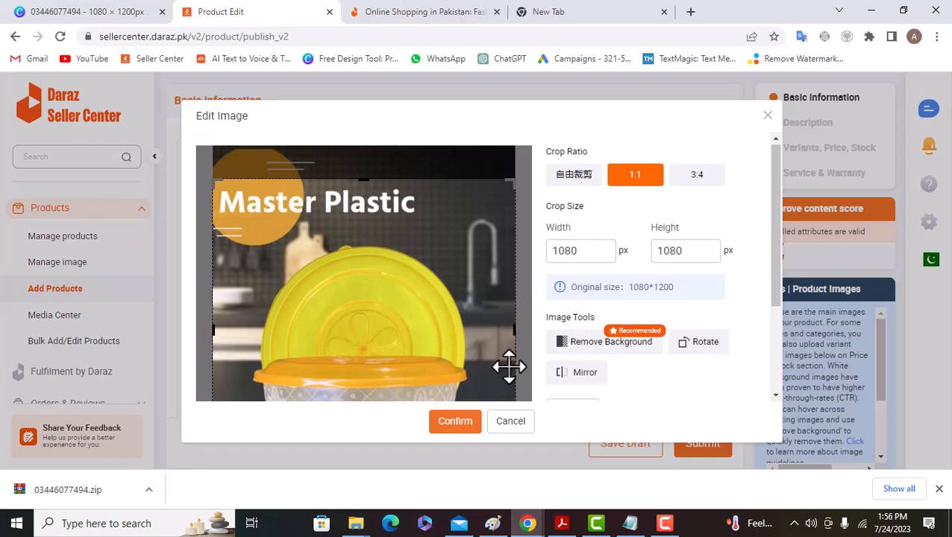
scroll(508, 365, "down", 2)
scroll(509, 377, "up", 2)
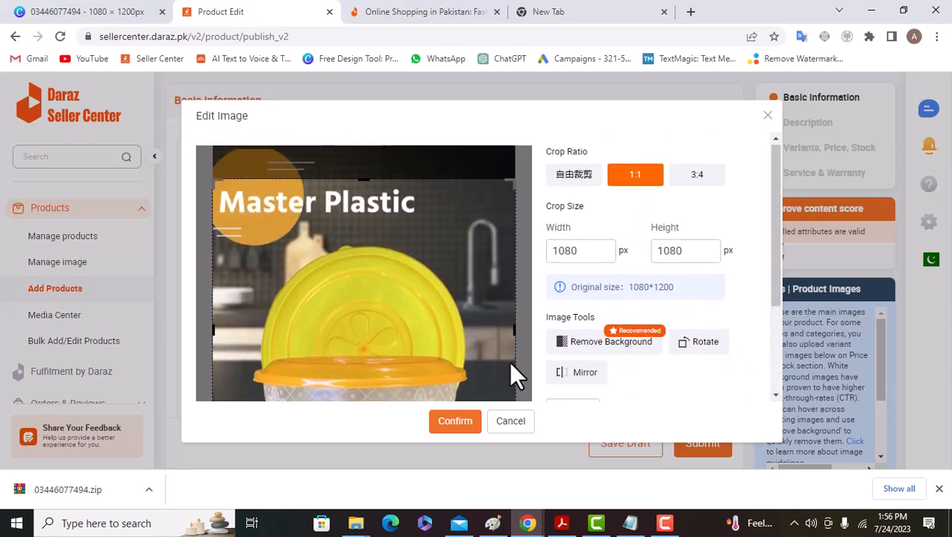
left_click(458, 424)
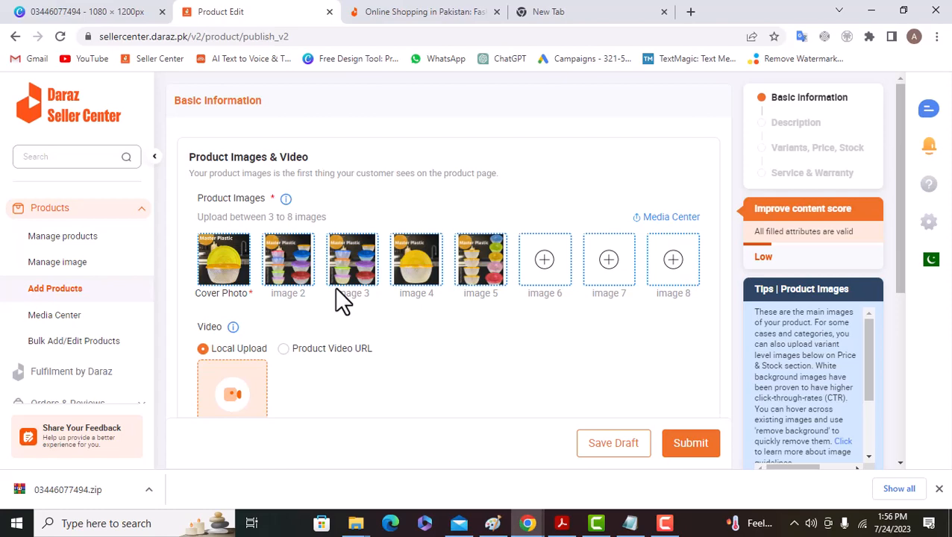
Make the stacked bowls image the cover photo and confirm its 1:1 crop, moved down to the image's lower edge
left_click(227, 271)
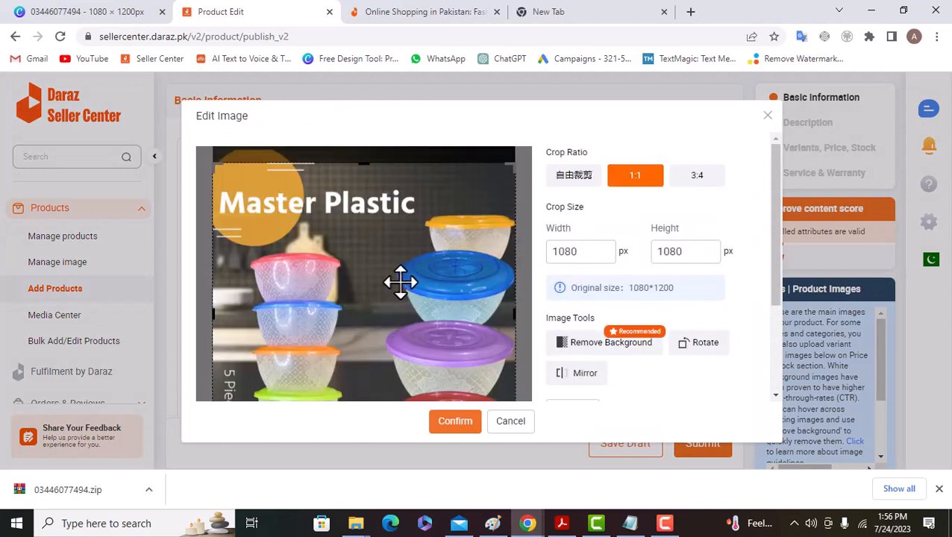
left_click_drag(373, 270, 374, 294)
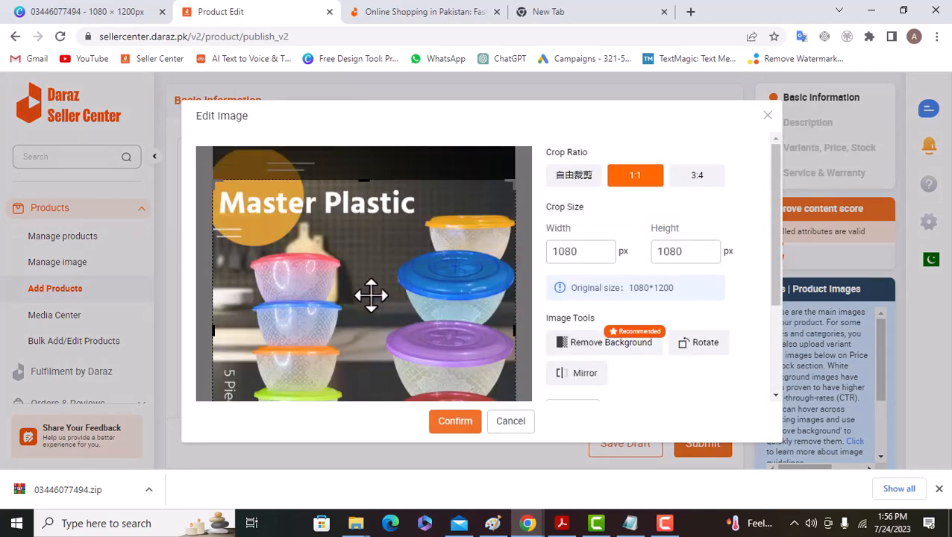
left_click(455, 422)
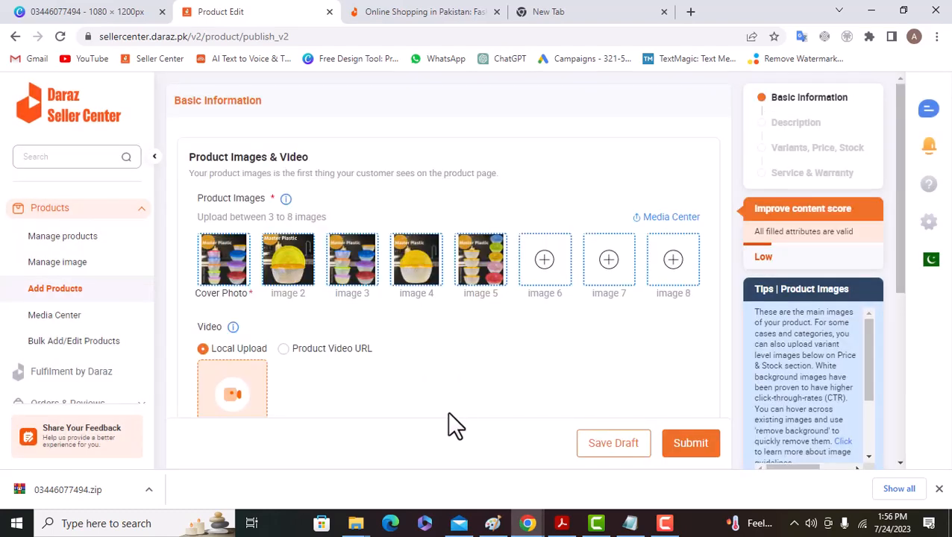
Examine the local upload and Product Video URL options for the product video, leaving Local Upload selected
scroll(591, 367, "down", 2)
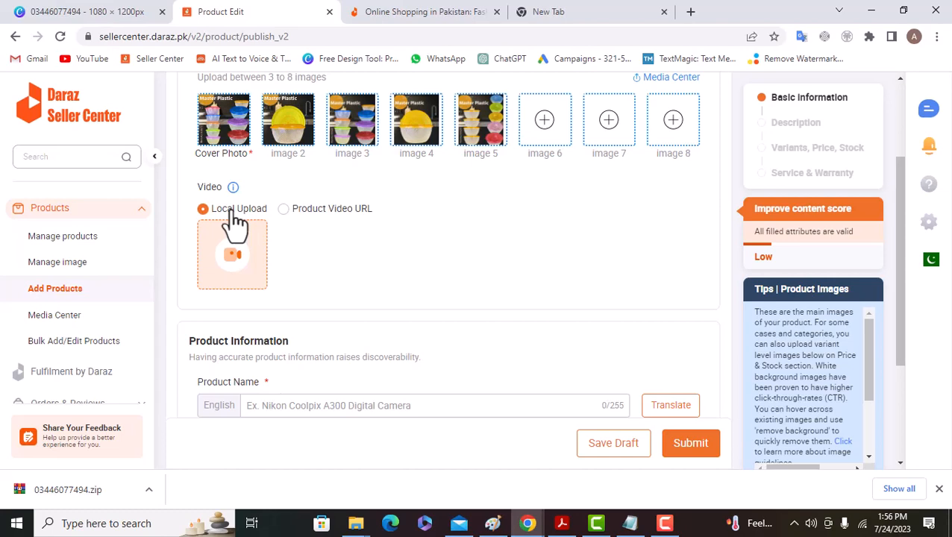
left_click(240, 246)
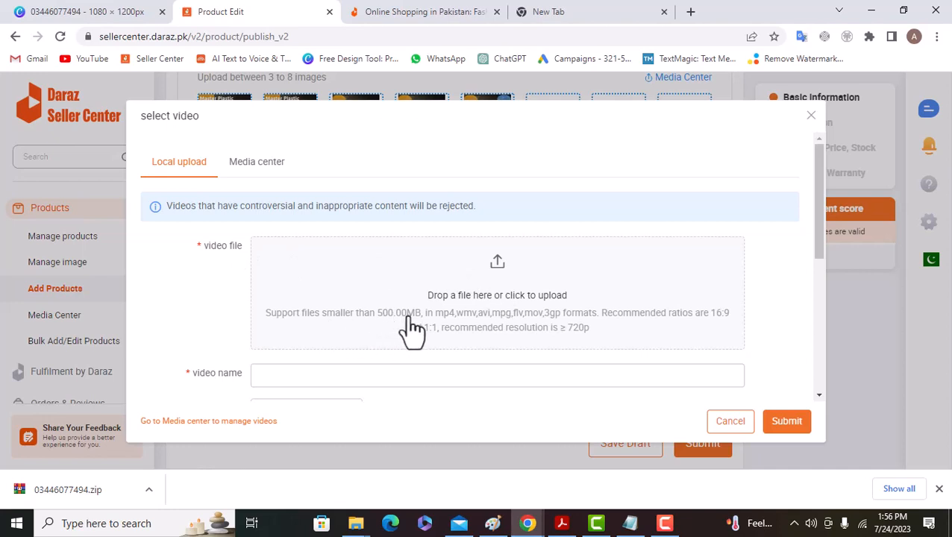
left_click(733, 423)
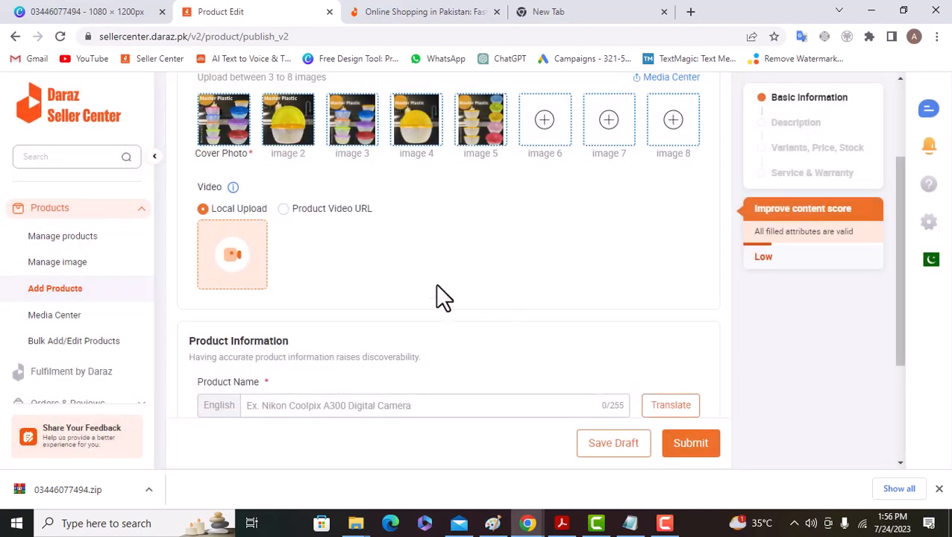
left_click(285, 210)
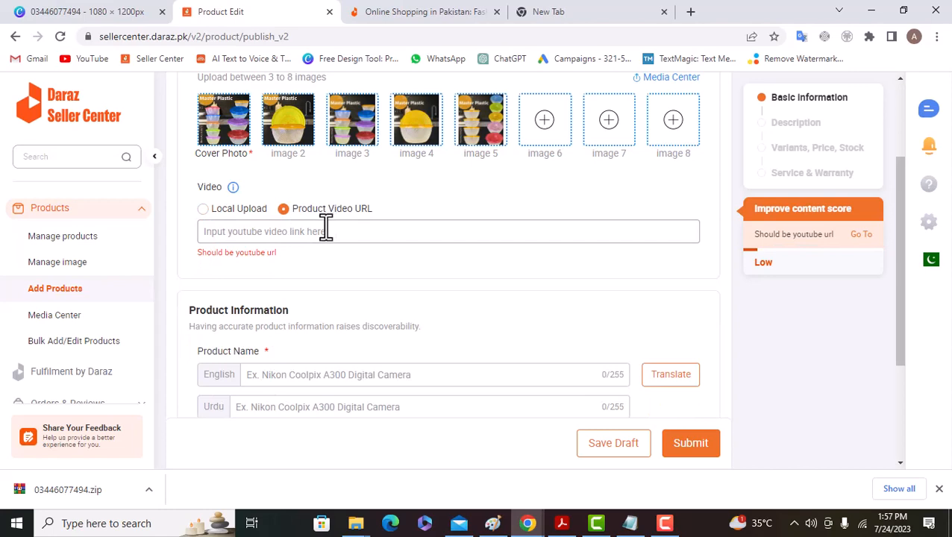
left_click(202, 208)
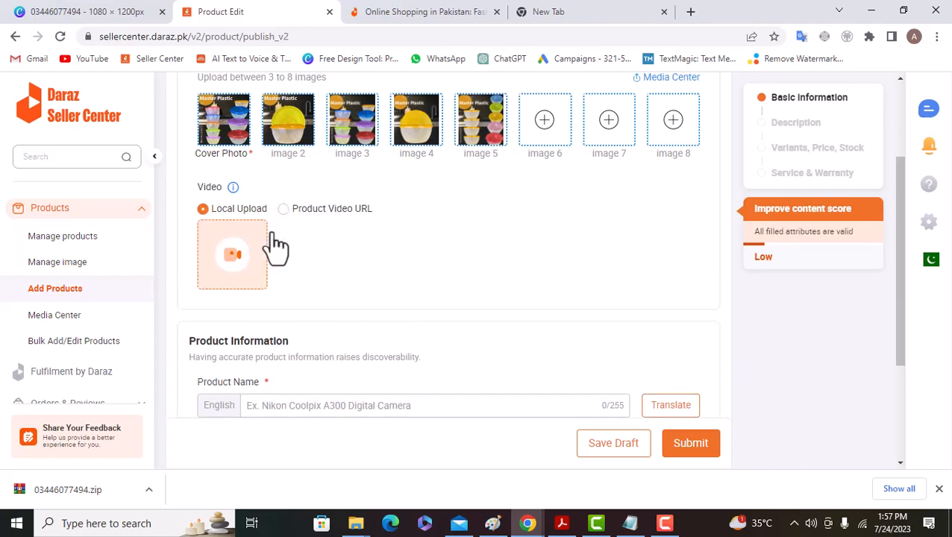
Review the form from the product images to the Product Information section and activate the English product name field
scroll(401, 310, "down", 2)
scroll(401, 310, "up", 3)
scroll(402, 313, "down", 3)
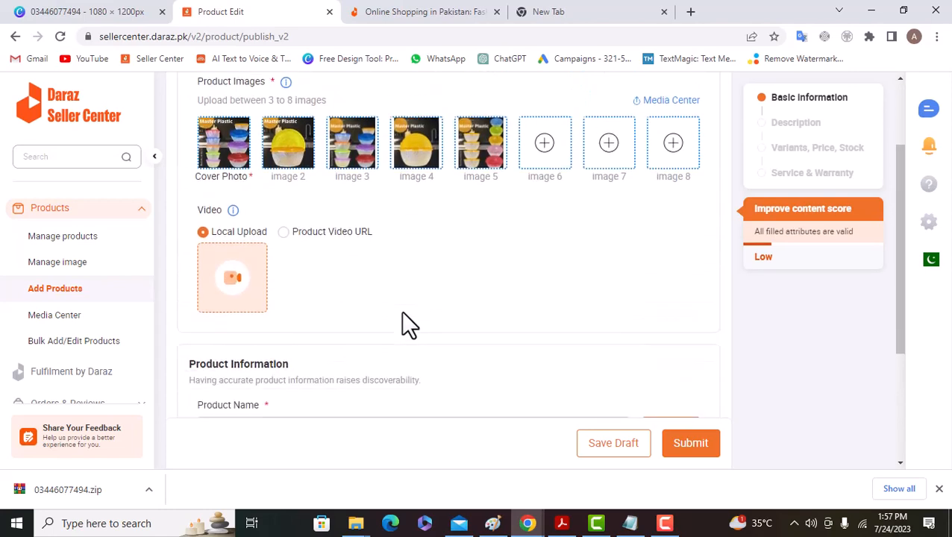
scroll(402, 314, "up", 3)
scroll(402, 321, "down", 3)
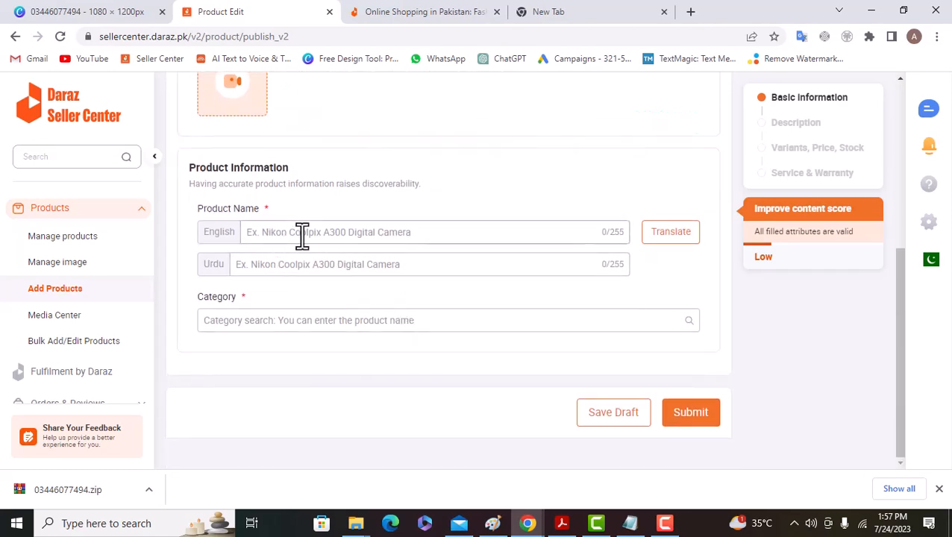
left_click(302, 236)
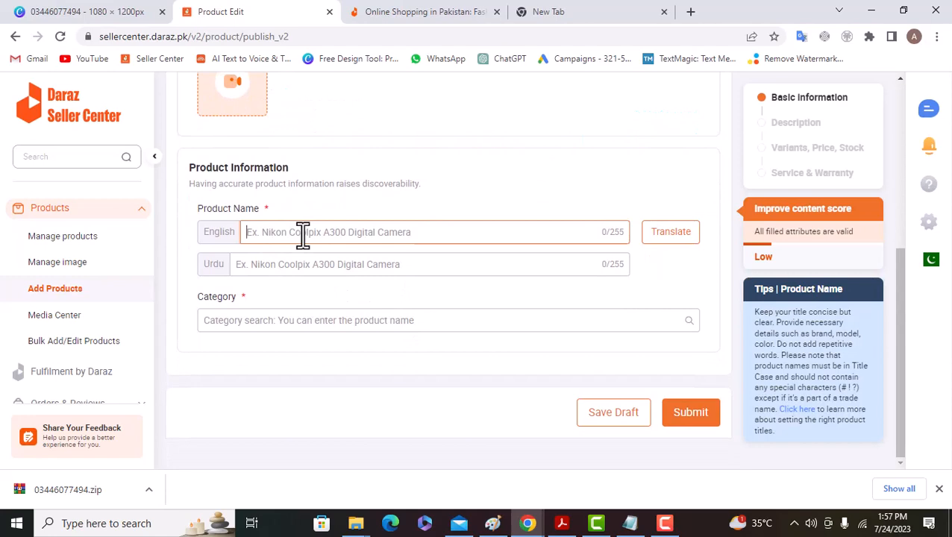
scroll(303, 236, "up", 4)
scroll(299, 366, "down", 4)
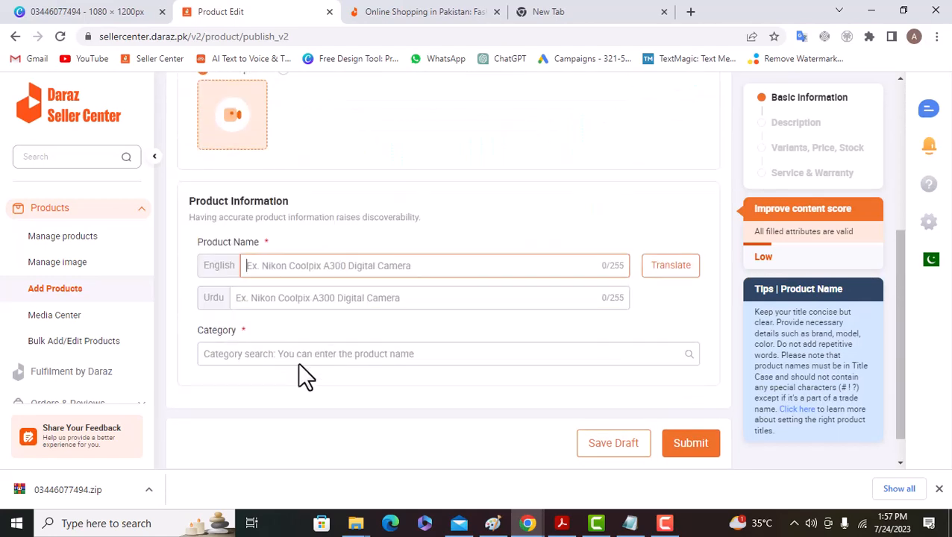
scroll(298, 362, "up", 4)
scroll(297, 362, "down", 3)
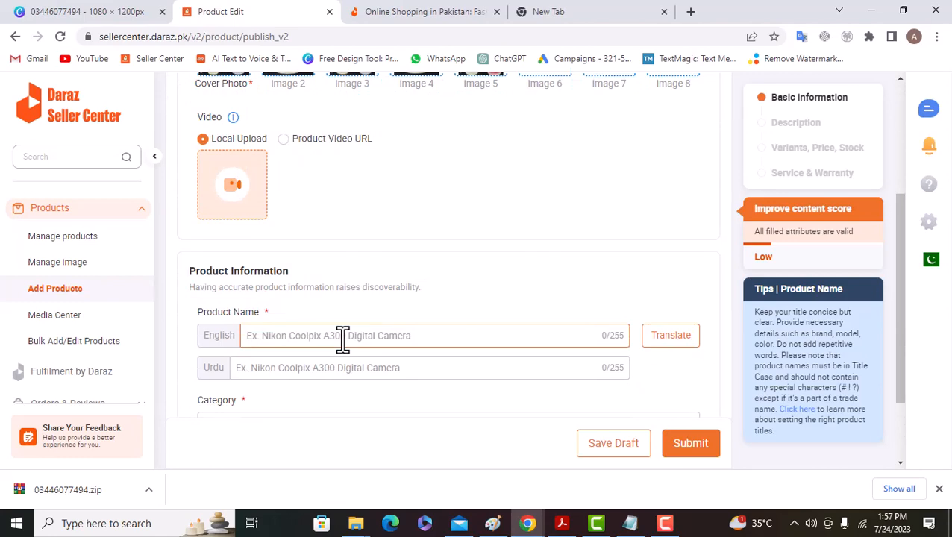
Compare the uploaded product images with the product name and category fields still to fill in on the listing form
scroll(342, 339, "down", 2)
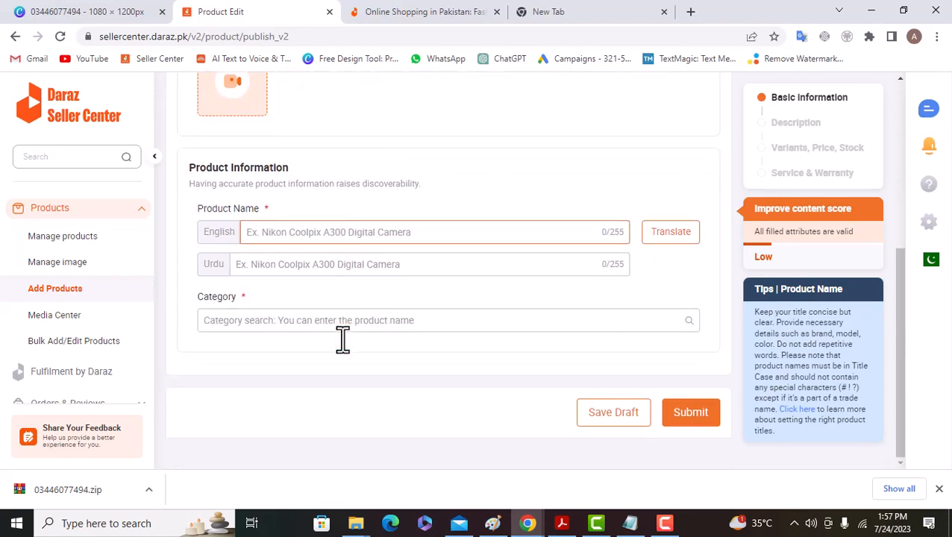
scroll(343, 340, "up", 4)
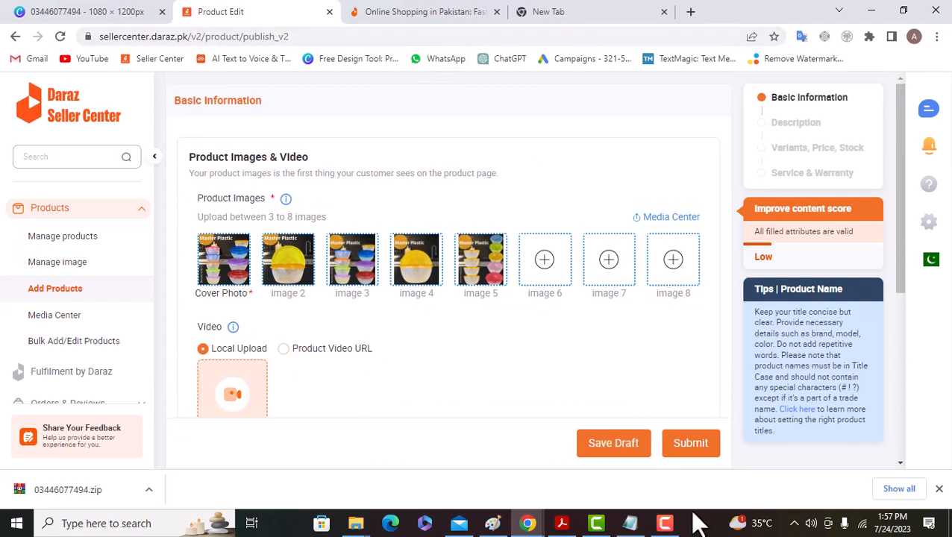
scroll(319, 265, "down", 4)
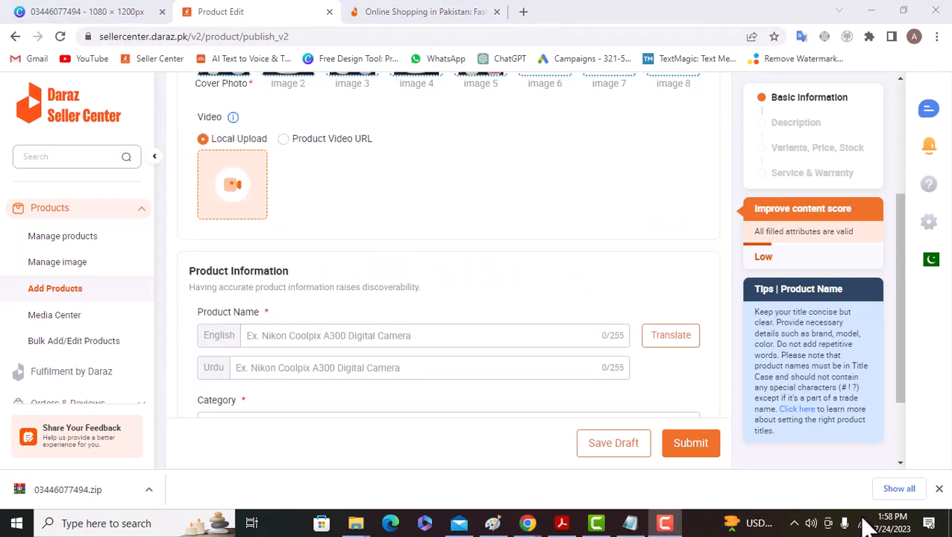
left_click(288, 337)
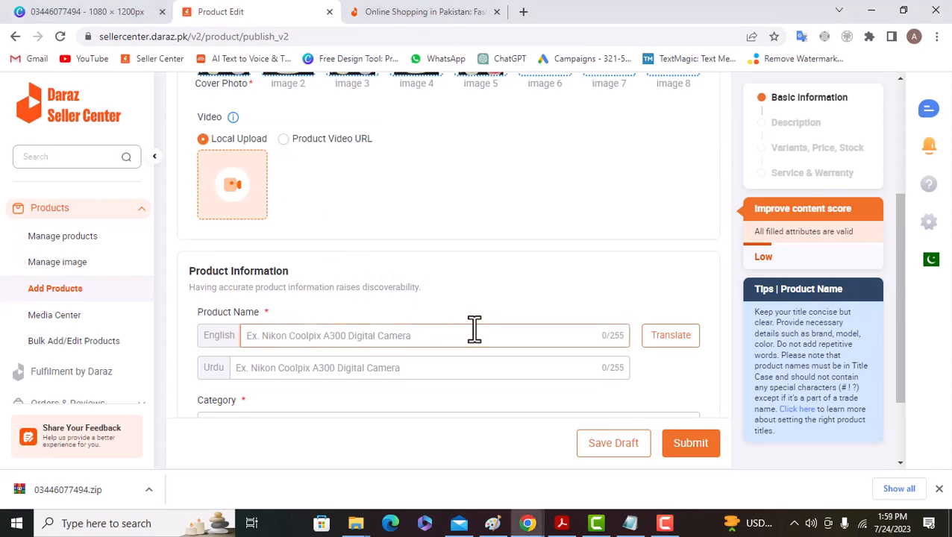
scroll(475, 329, "up", 4)
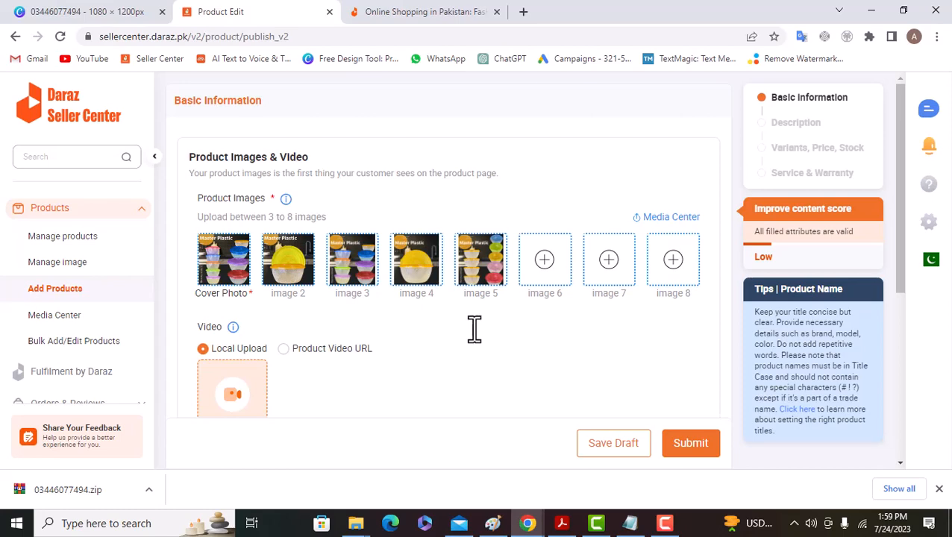
scroll(298, 384, "down", 5)
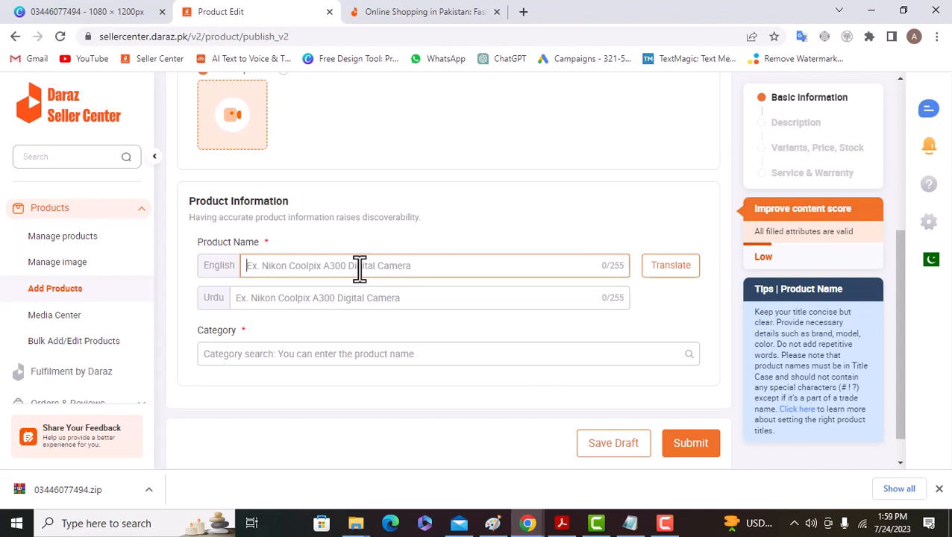
scroll(357, 270, "up", 4)
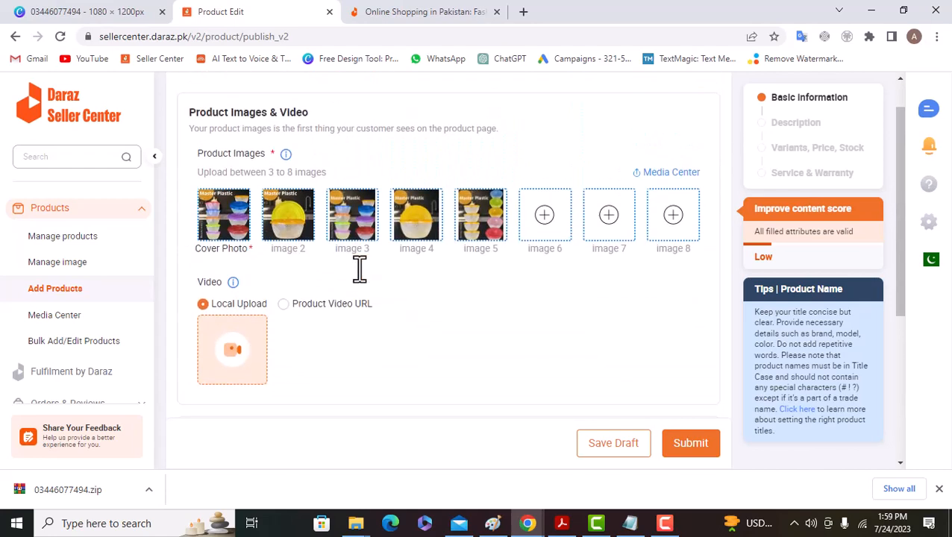
mouse_move(229, 259)
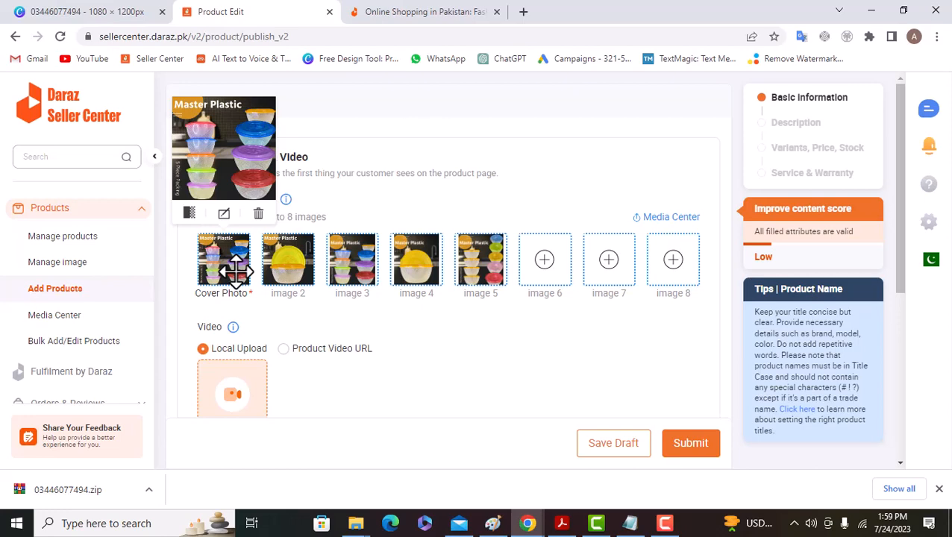
scroll(450, 240, "down", 1)
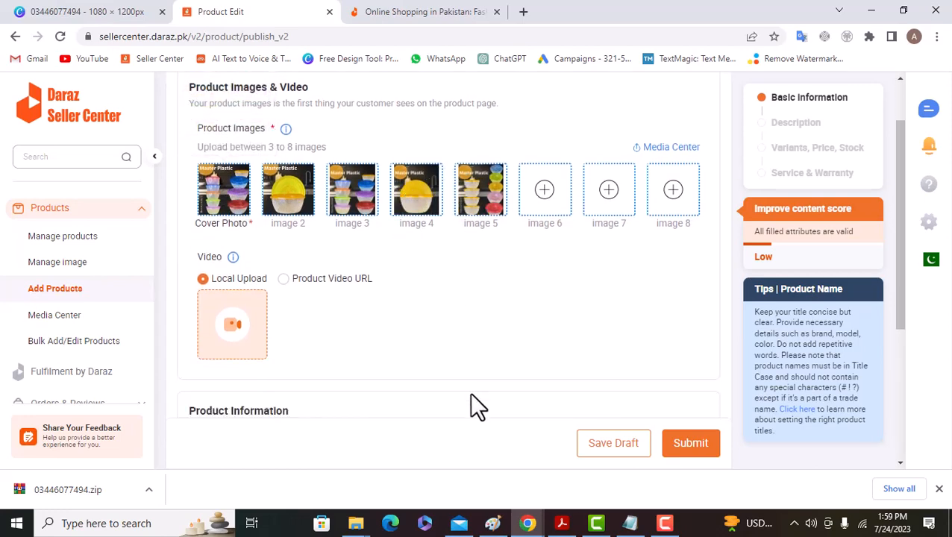
scroll(470, 391, "down", 2)
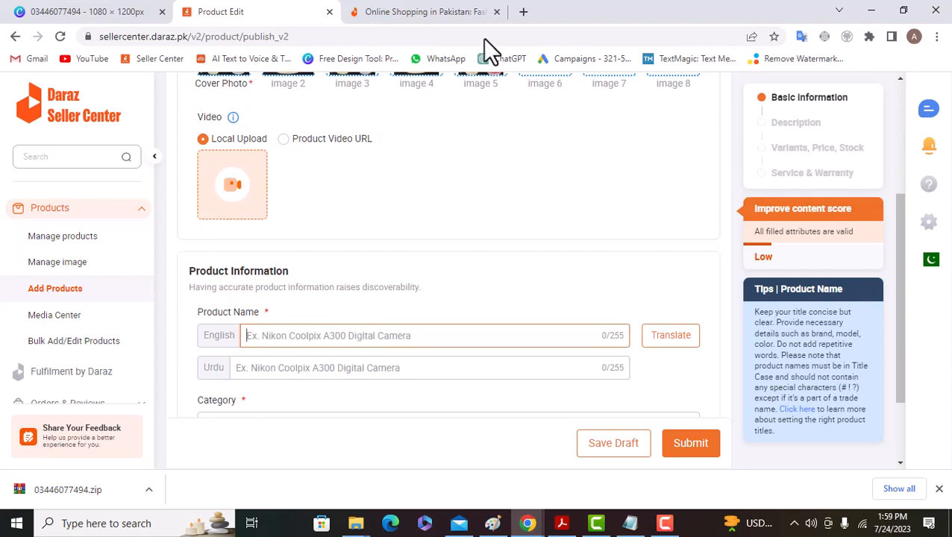
Switch to the Daraz shopping site and open Kitchen Storage & Accessories under Home & Lifestyle, Kitchen & Dining
left_click(418, 11)
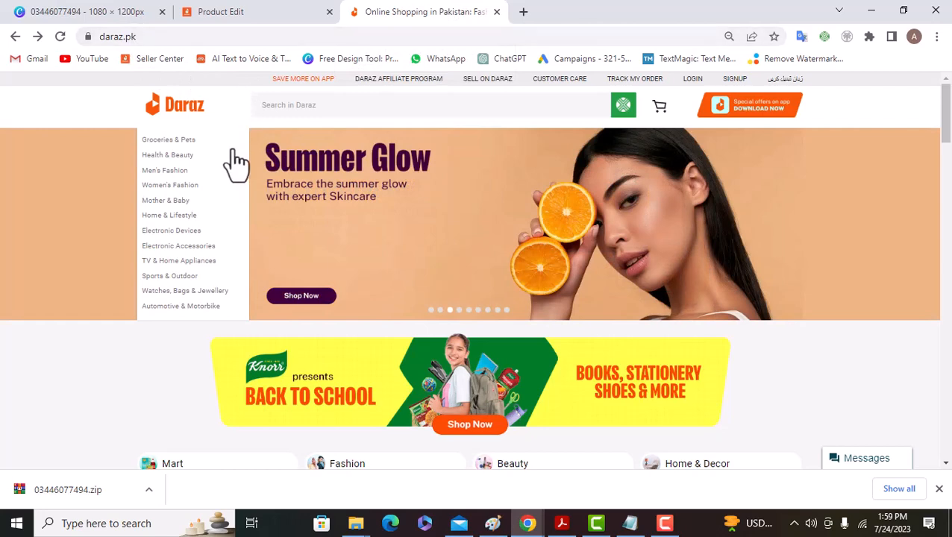
mouse_move(171, 158)
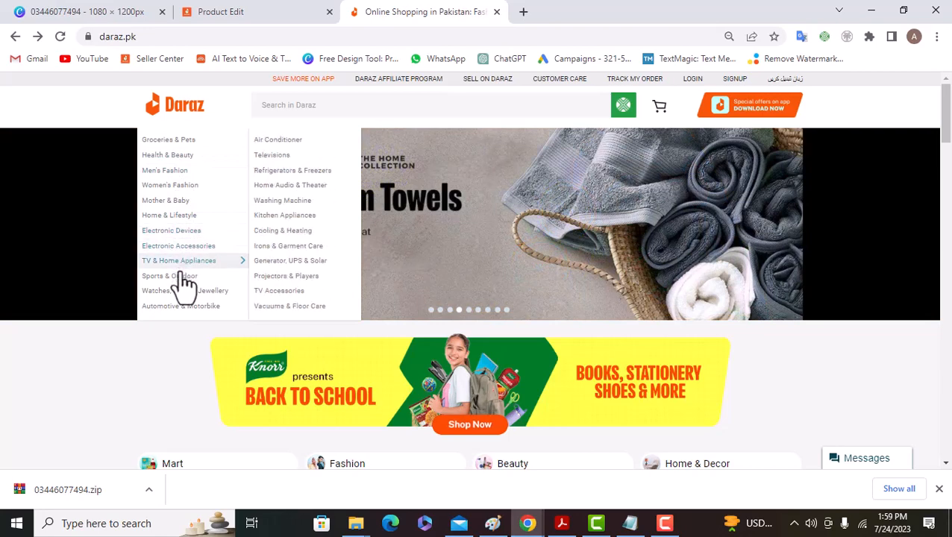
mouse_move(180, 284)
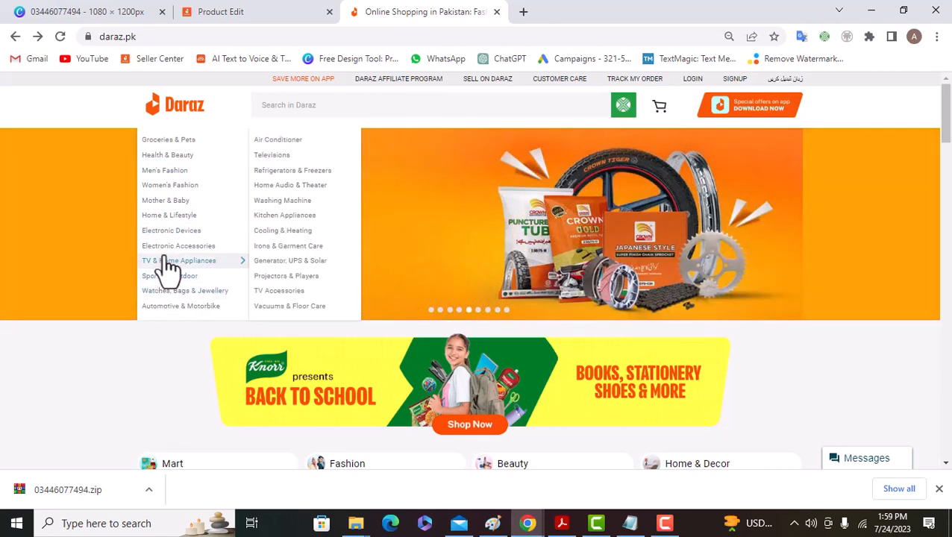
mouse_move(171, 246)
mouse_move(187, 217)
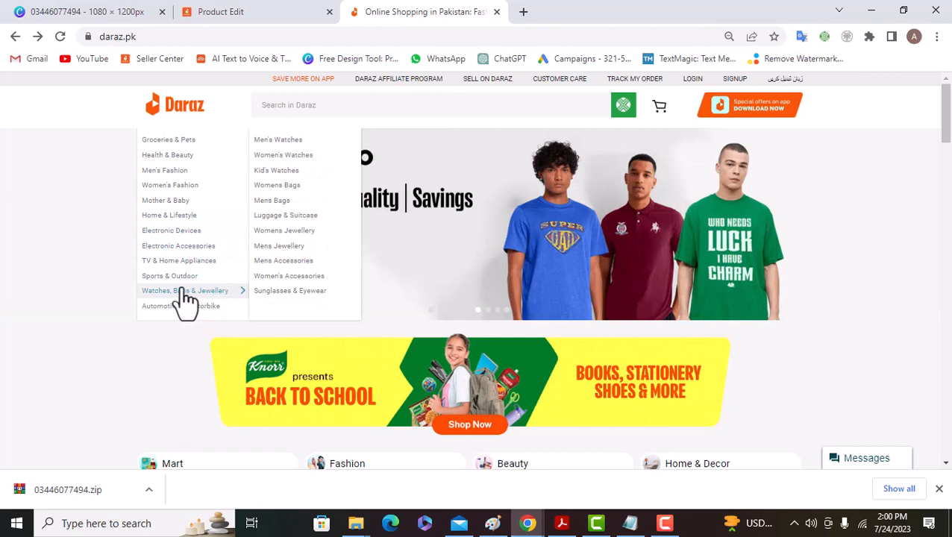
mouse_move(174, 263)
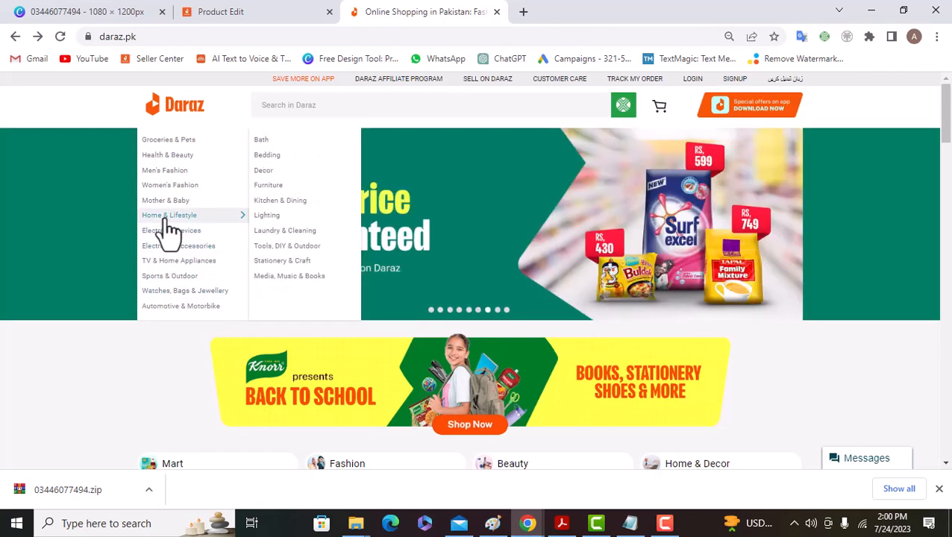
mouse_move(297, 206)
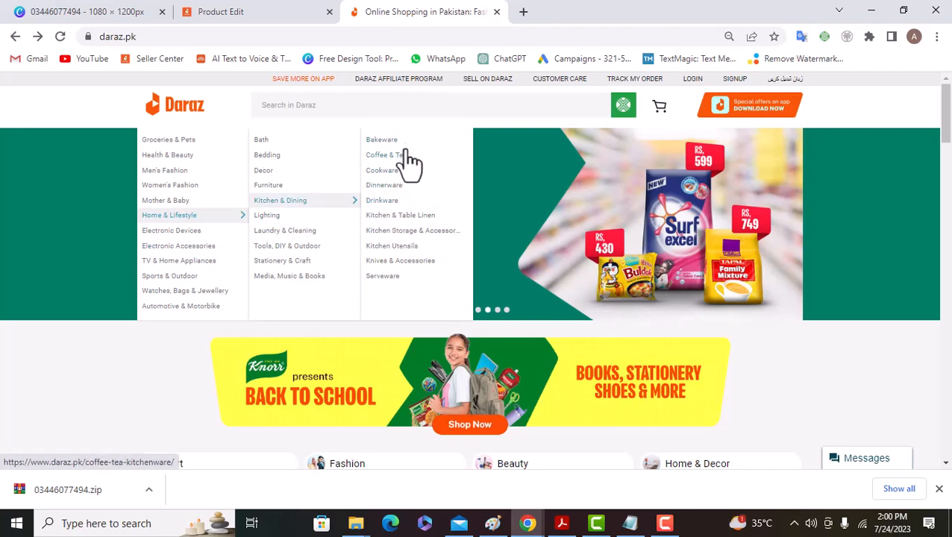
left_click(419, 233)
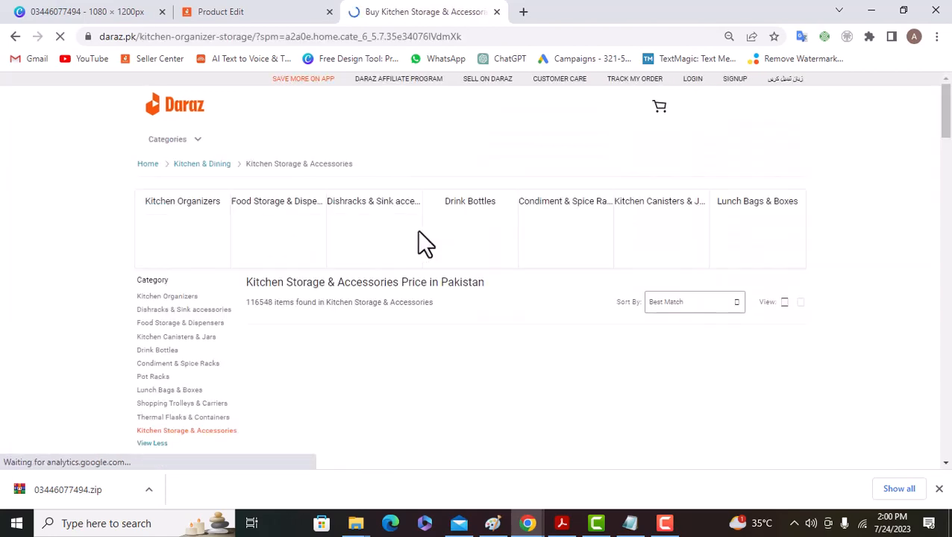
Browse the Kitchen Storage & Accessories products and check the rating count of the plastic storage container set
scroll(555, 366, "down", 2)
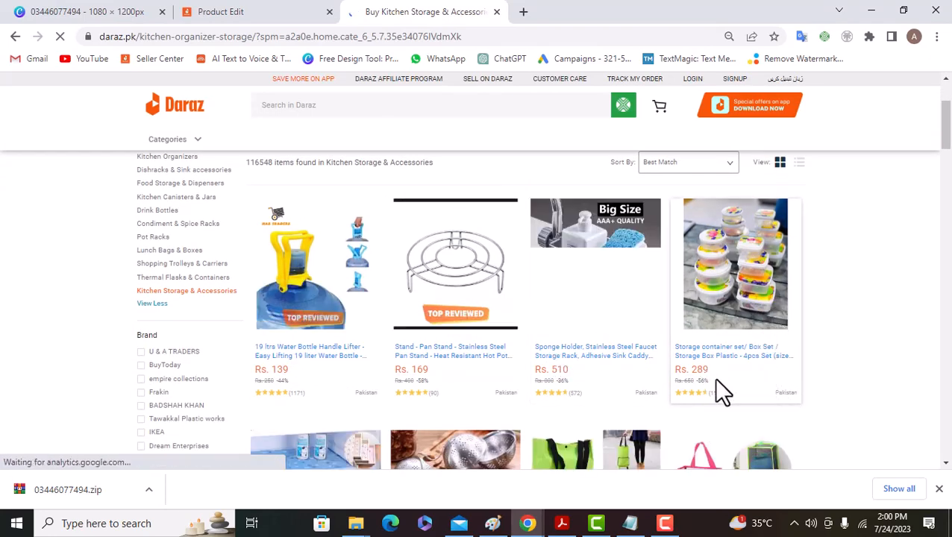
scroll(741, 421, "down", 1)
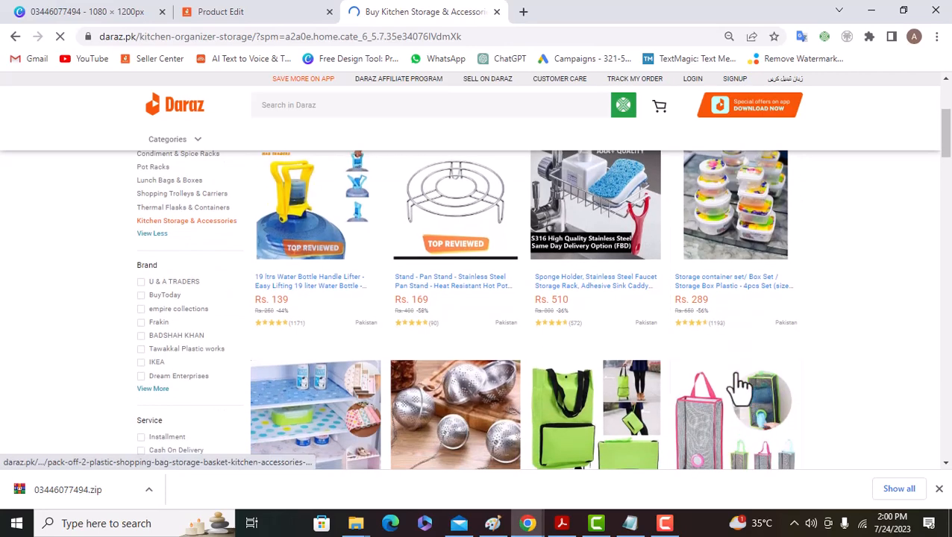
scroll(738, 328, "up", 1)
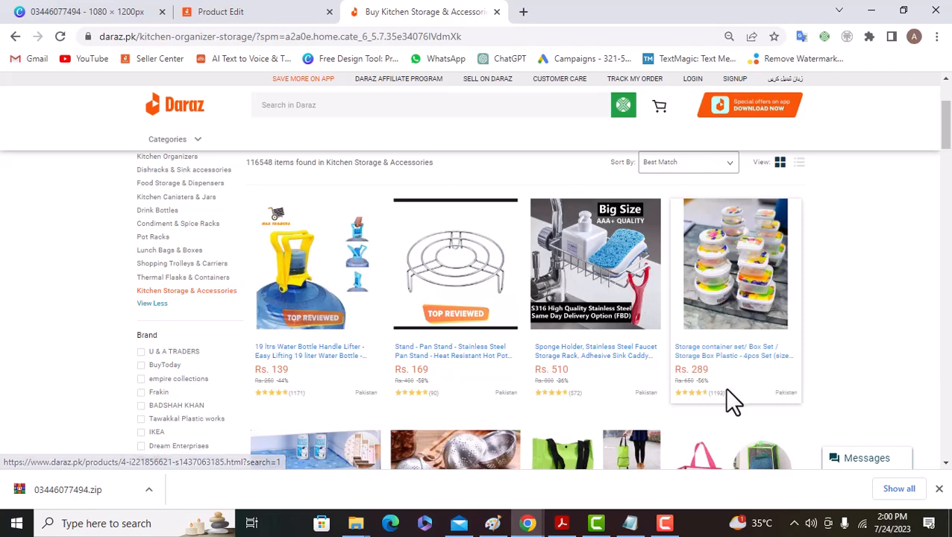
left_click_drag(726, 394, 707, 393)
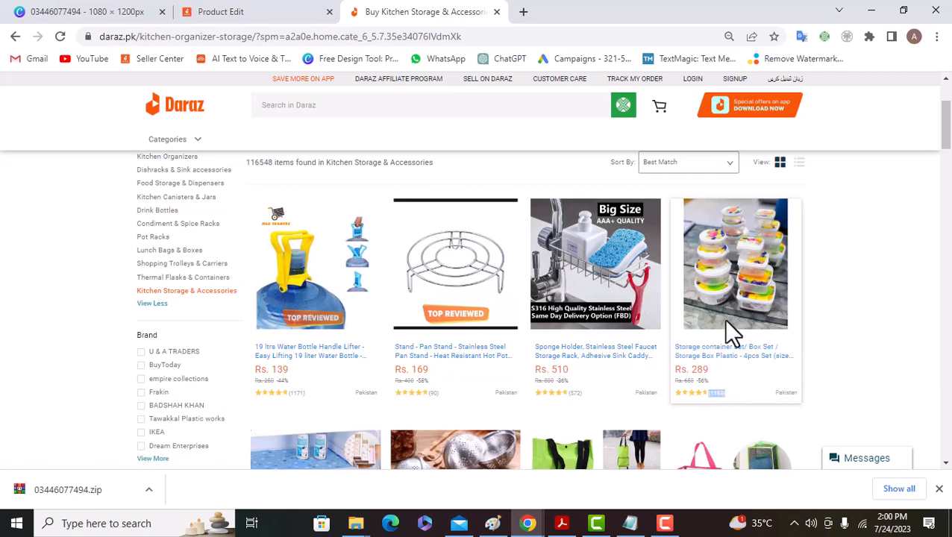
scroll(727, 325, "down", 2)
scroll(731, 326, "down", 2)
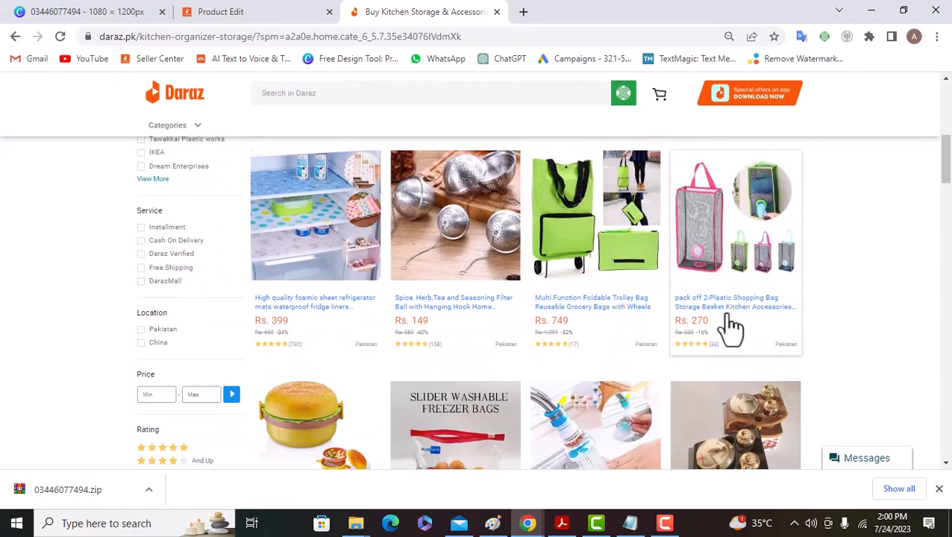
scroll(731, 326, "down", 2)
scroll(727, 325, "down", 3)
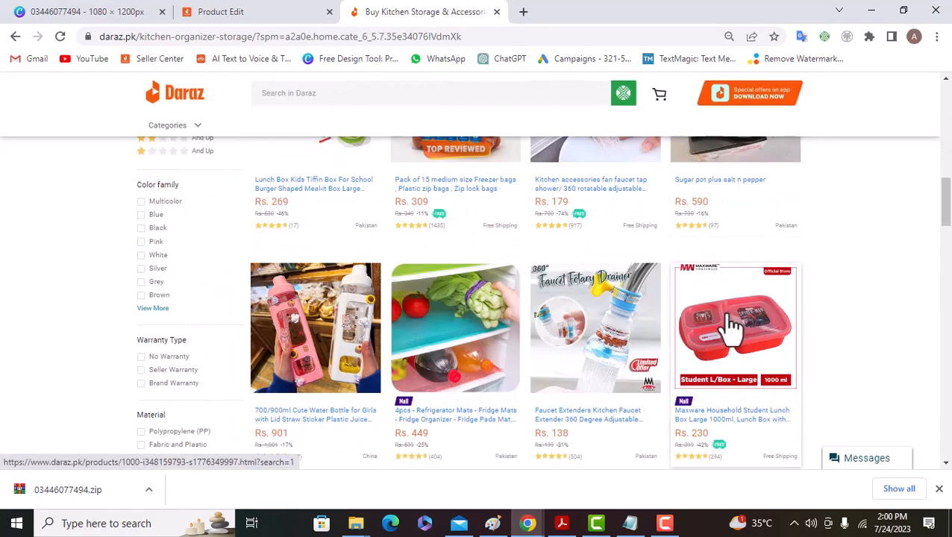
scroll(729, 326, "up", 6)
scroll(776, 365, "up", 4)
scroll(748, 387, "down", 2)
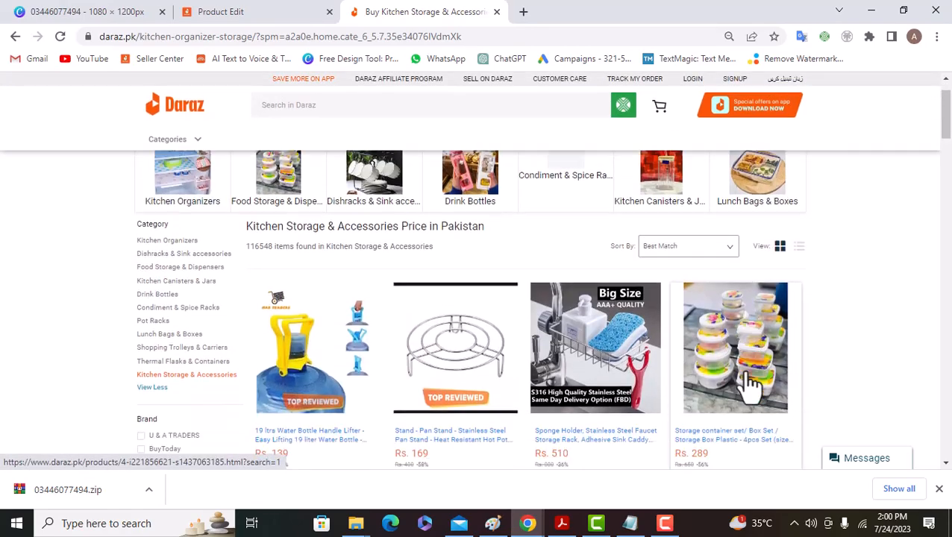
Open the 4pcs plastic storage container set's product page in a new tab and examine the start of its title
right_click(729, 321)
left_click(786, 70)
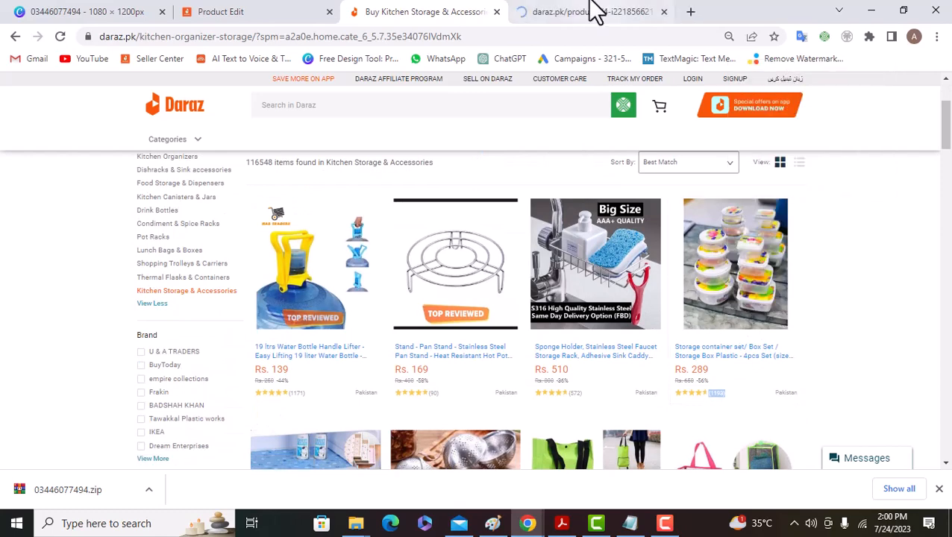
left_click(590, 11)
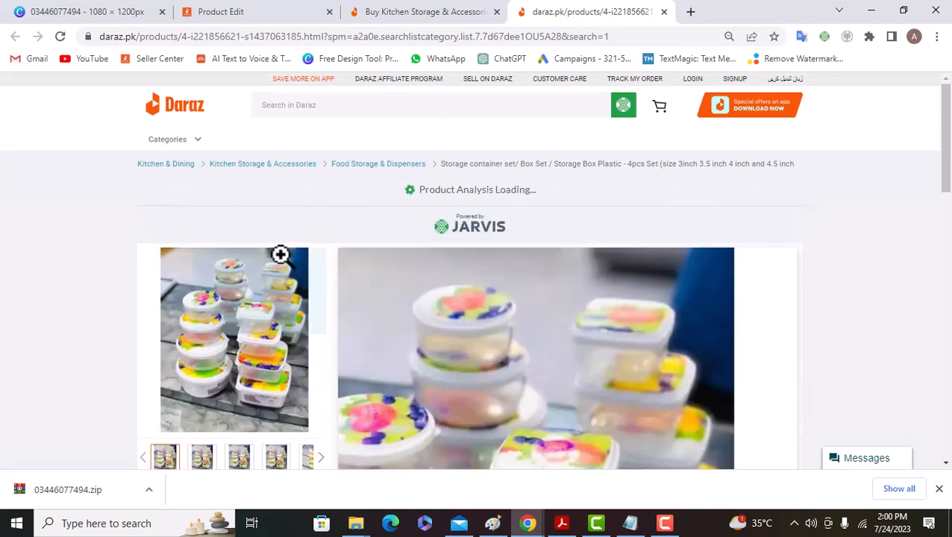
left_click_drag(341, 257, 437, 255)
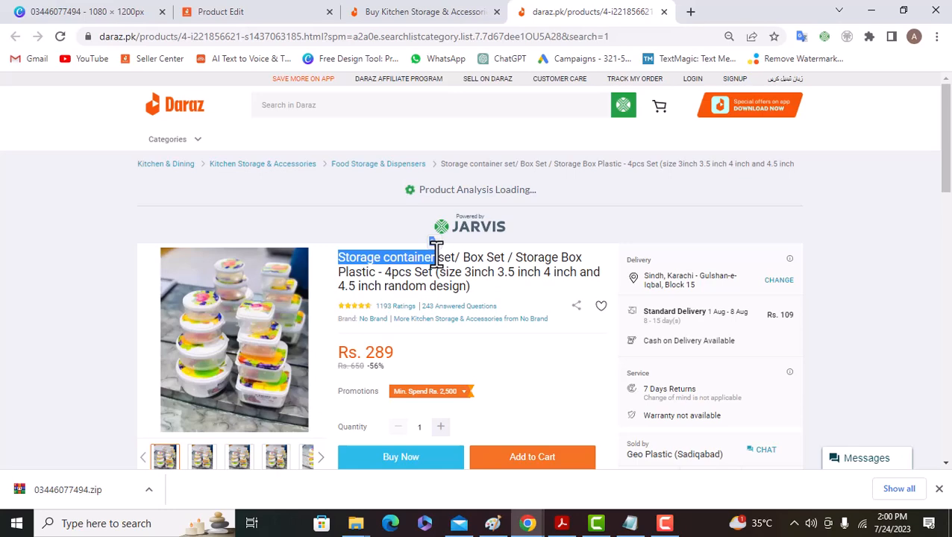
left_click(480, 334)
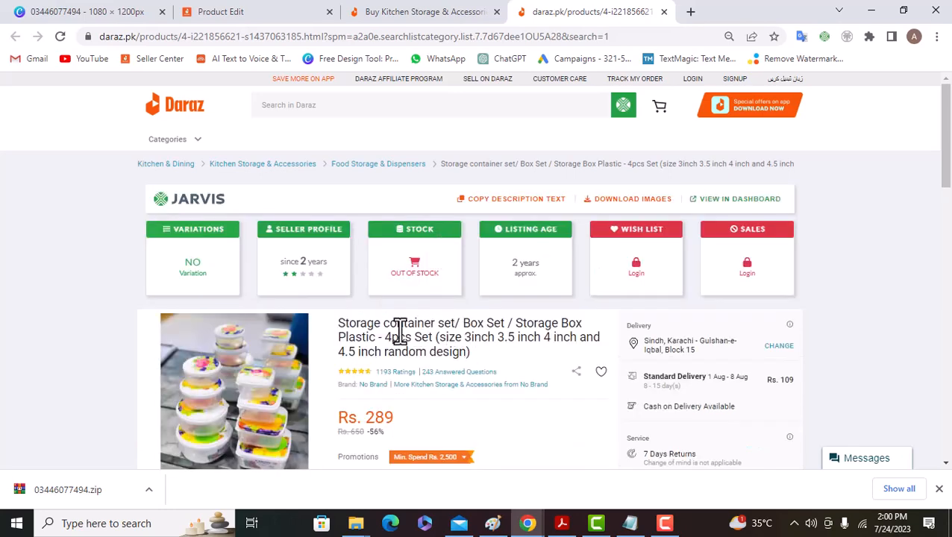
Copy the storage container set's full product title and paste it as the English product name in the Seller Center listing
scroll(373, 386, "down", 1)
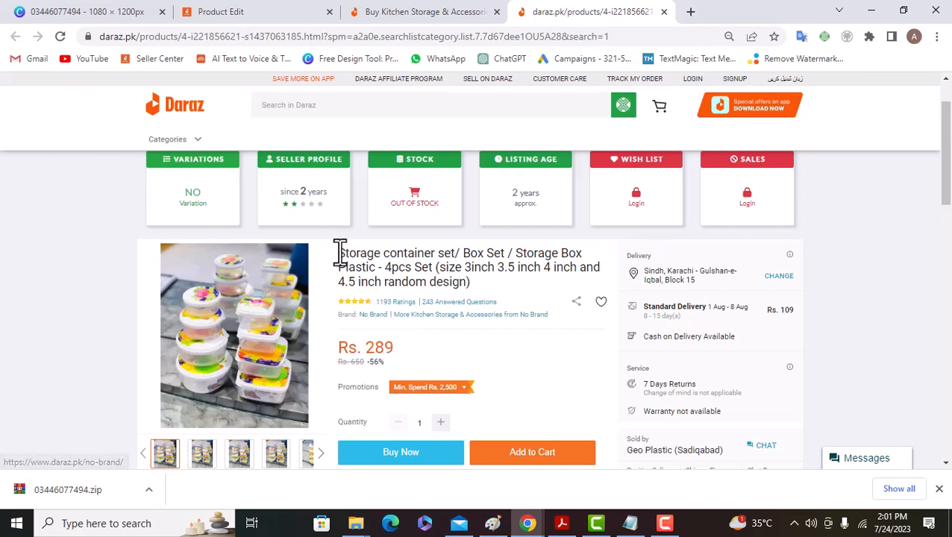
left_click_drag(341, 254, 484, 295)
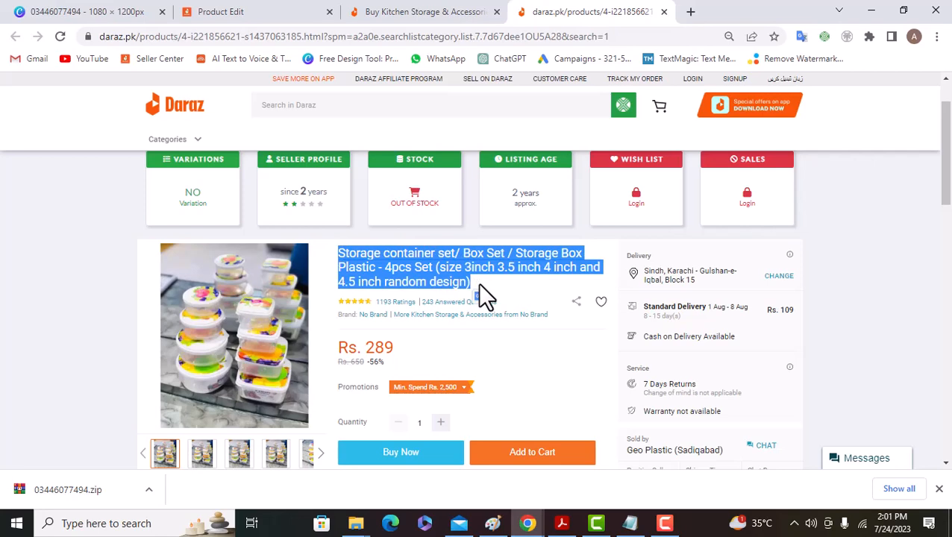
left_click(453, 12)
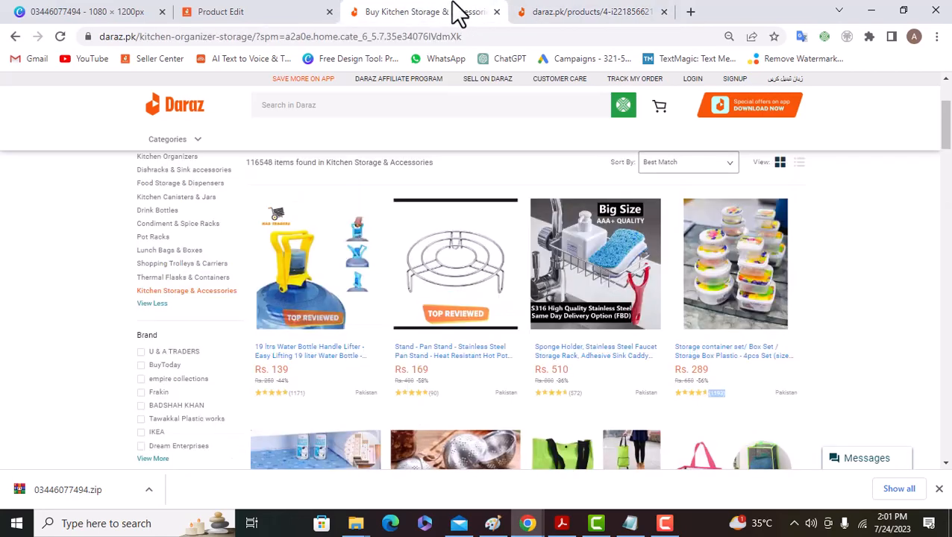
left_click(260, 11)
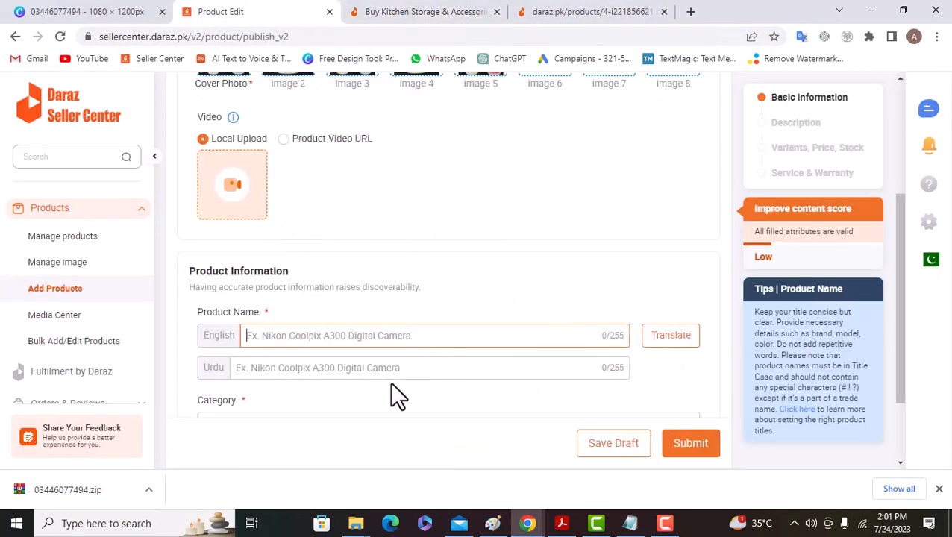
left_click(322, 335)
key("ctrl+v")
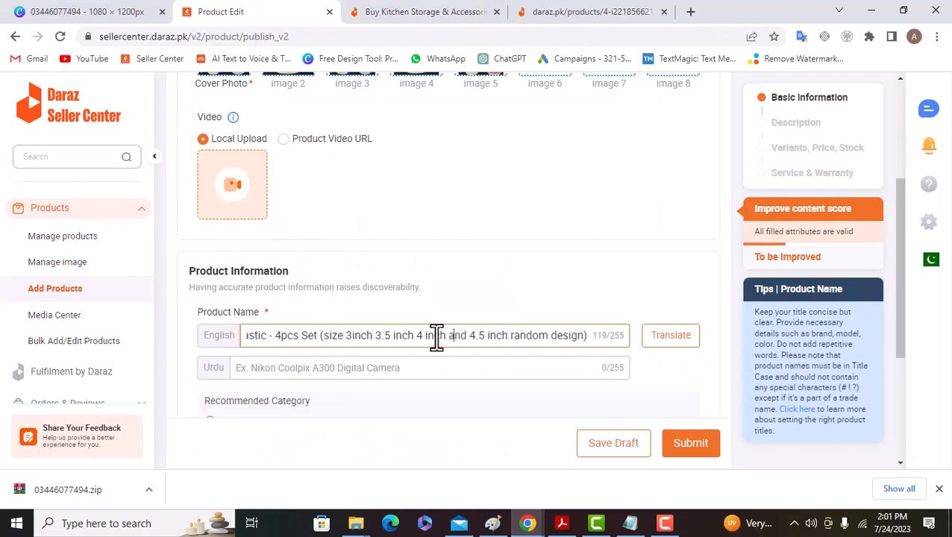
Capitalize the first letter of "Container" in the English product name
left_click_drag(435, 336, 218, 339)
left_click(277, 335)
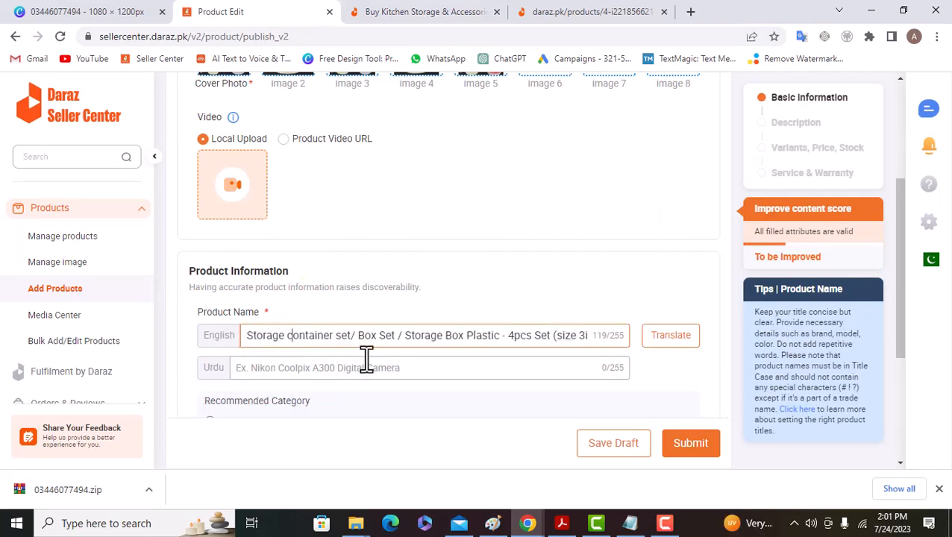
key("BackSpace")
type("C")
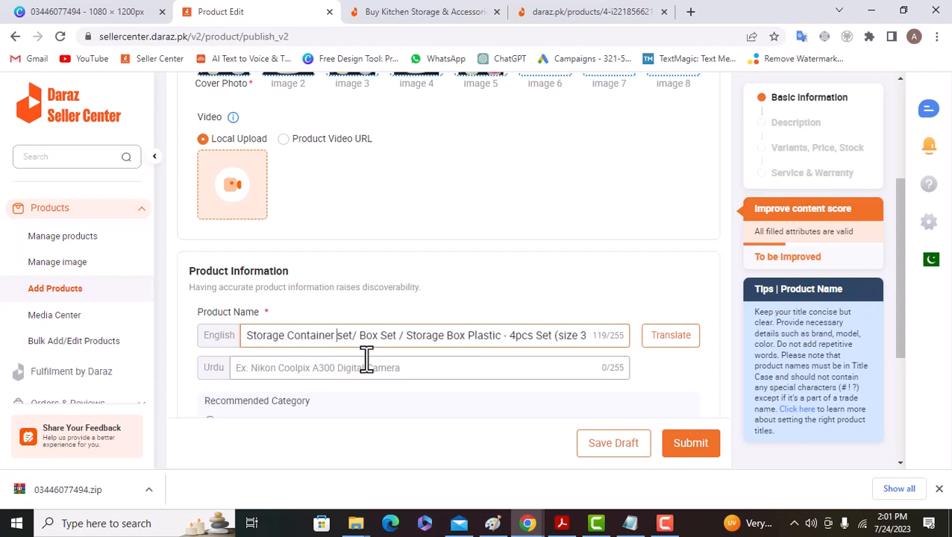
In the English product name, capitalize "Set" after "Container", add a space before the first slash, and insert "Plastic" before "Box Set"
key("BackSpace")
type("S")
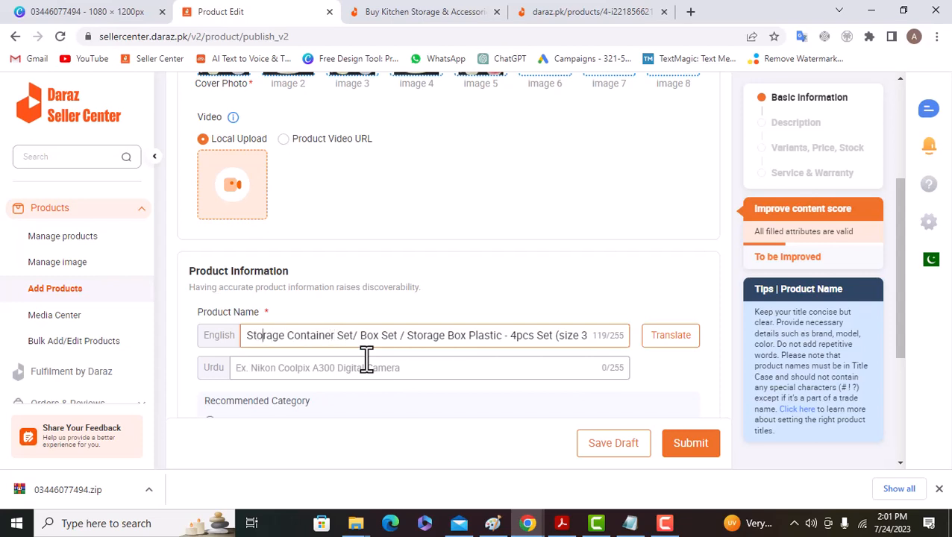
key("Right")
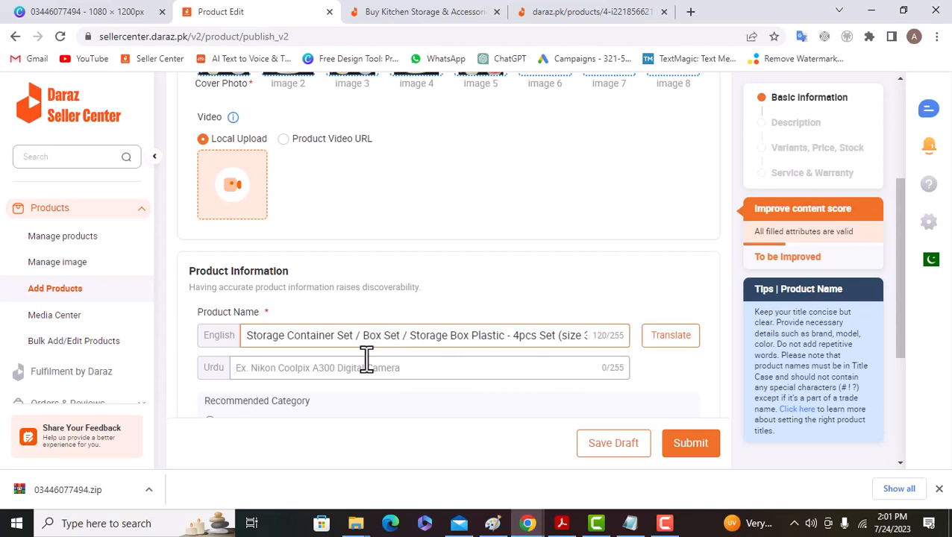
type("Plast")
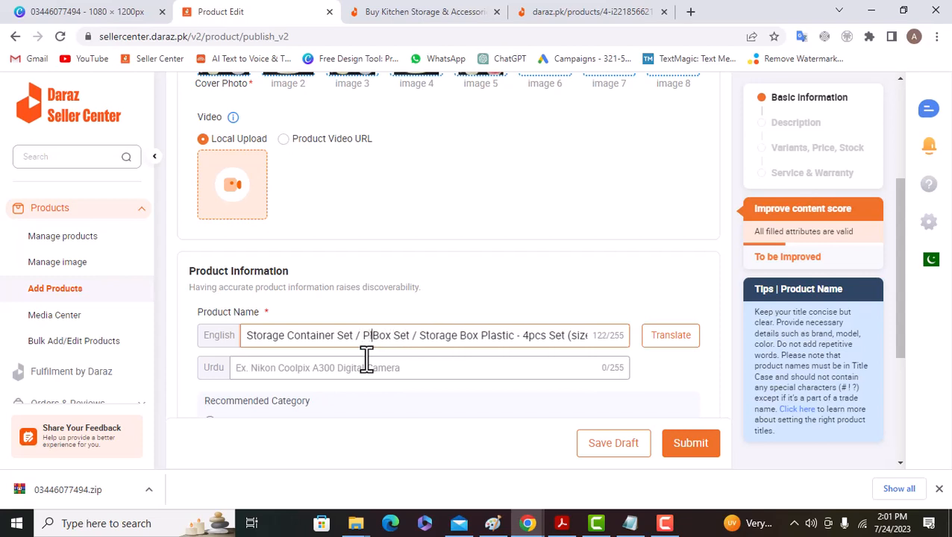
type("ic")
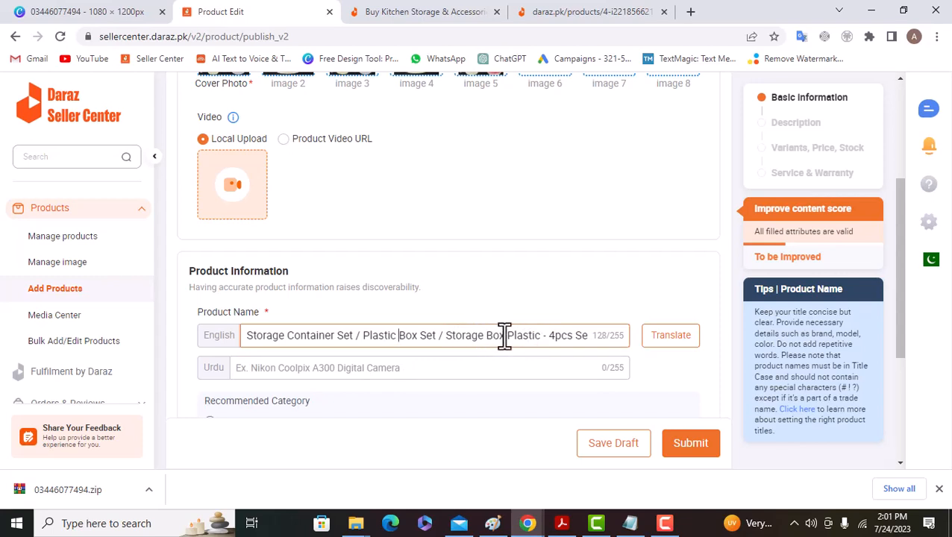
Change the piece count in the English product name to 5pcs and delete the parenthesized size and random-design text at its end
left_click_drag(544, 336, 496, 328)
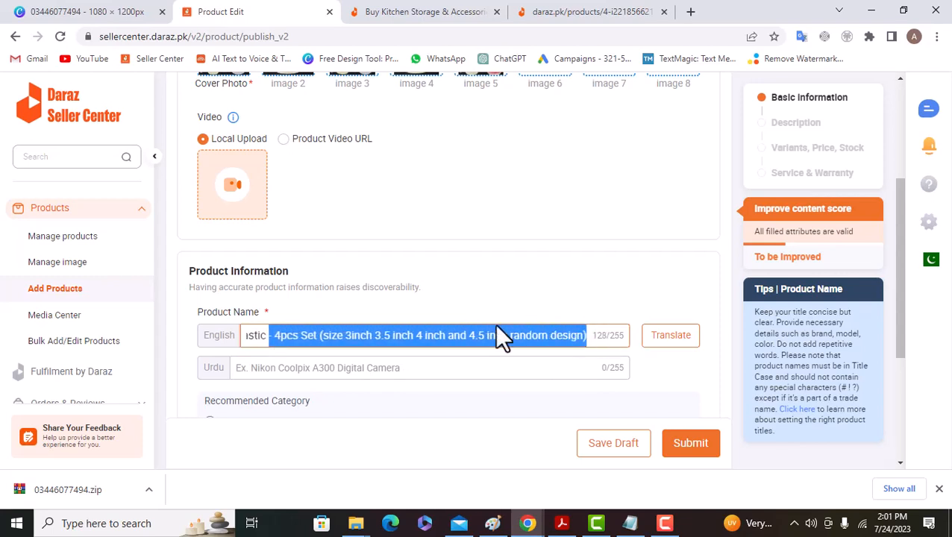
left_click(341, 336)
left_click(277, 335)
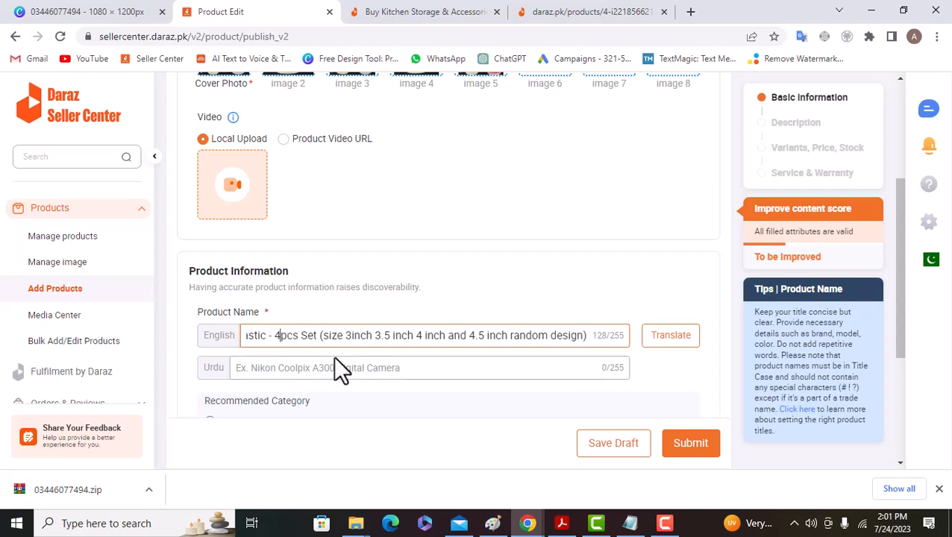
key("BackSpace")
type("5")
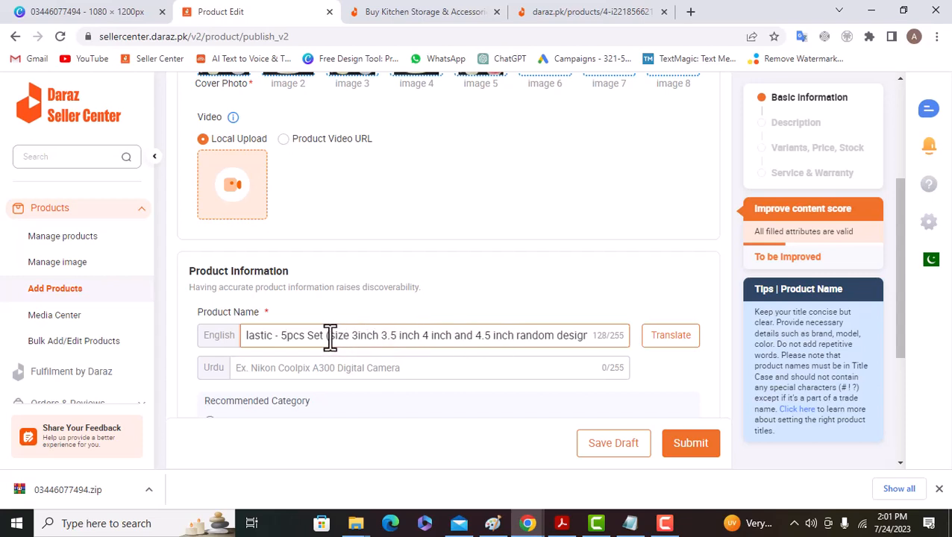
left_click_drag(328, 336, 600, 335)
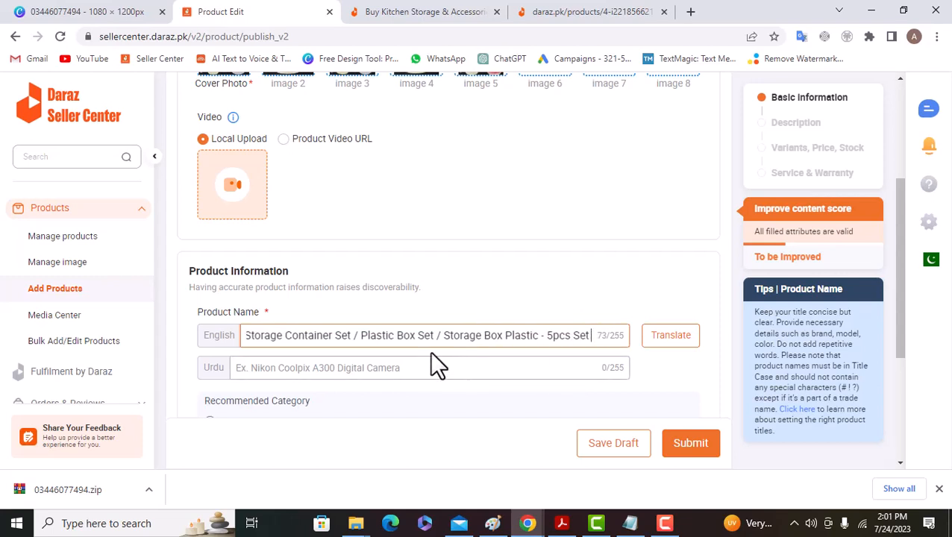
left_click(248, 335)
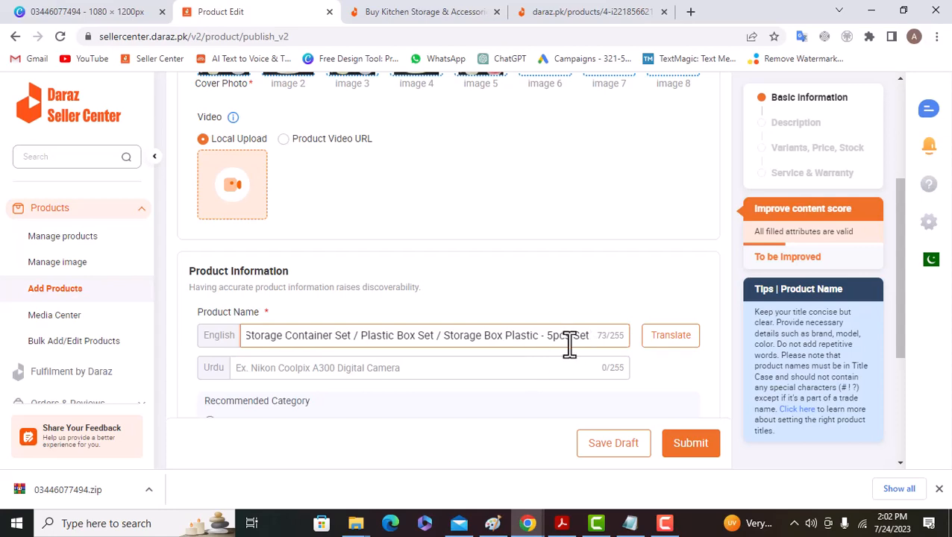
Revisit the storage container set's product page, and browse the Kitchen Storage & Accessories products for another similar storage box listing
left_click(565, 12)
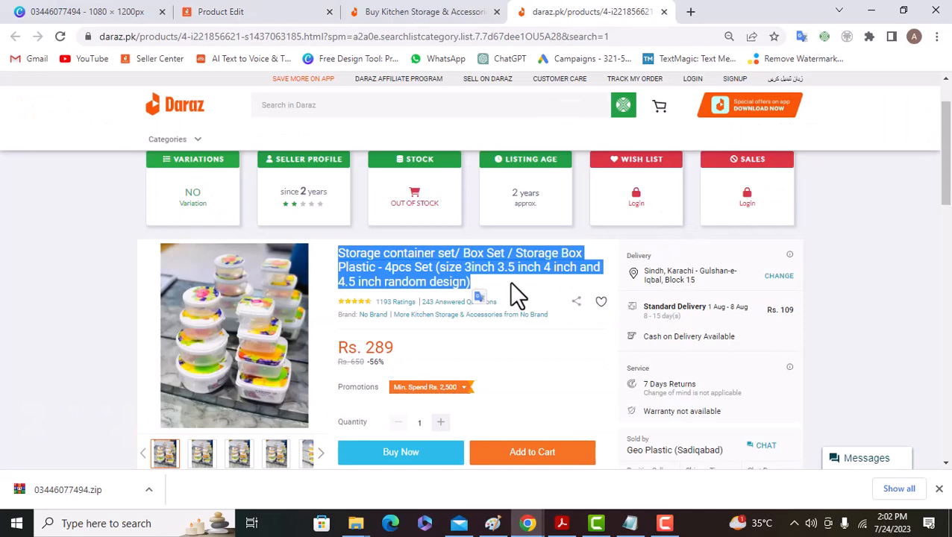
scroll(509, 281, "down", 5)
scroll(510, 284, "up", 5)
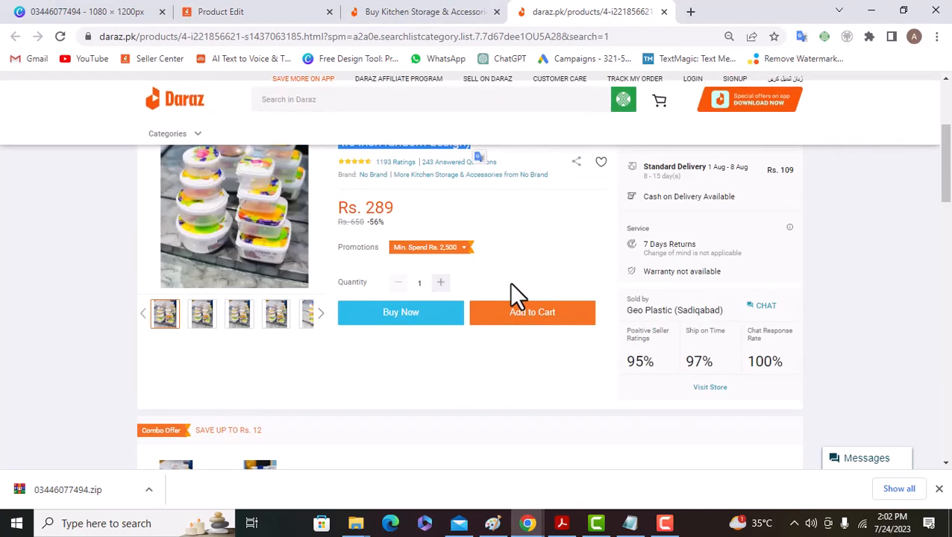
left_click(403, 11)
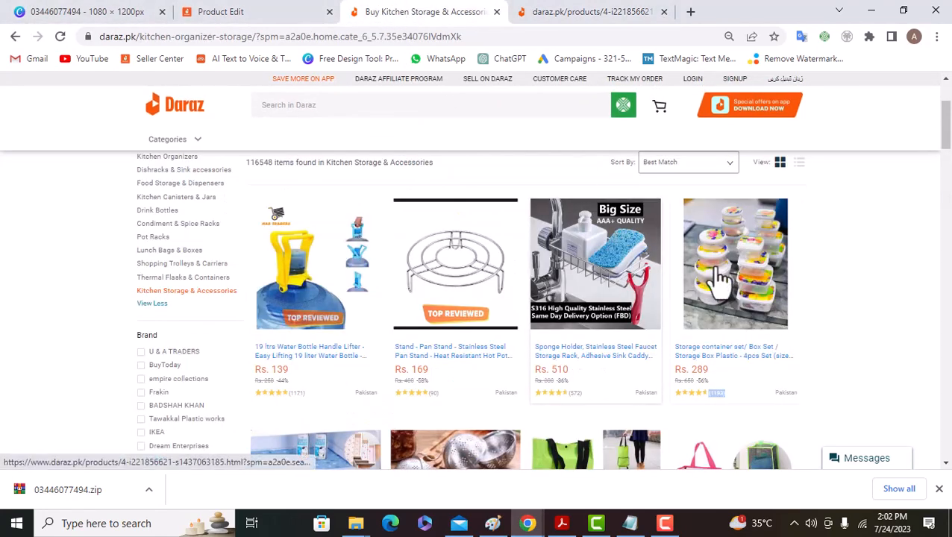
scroll(522, 350, "down", 2)
scroll(308, 388, "down", 1)
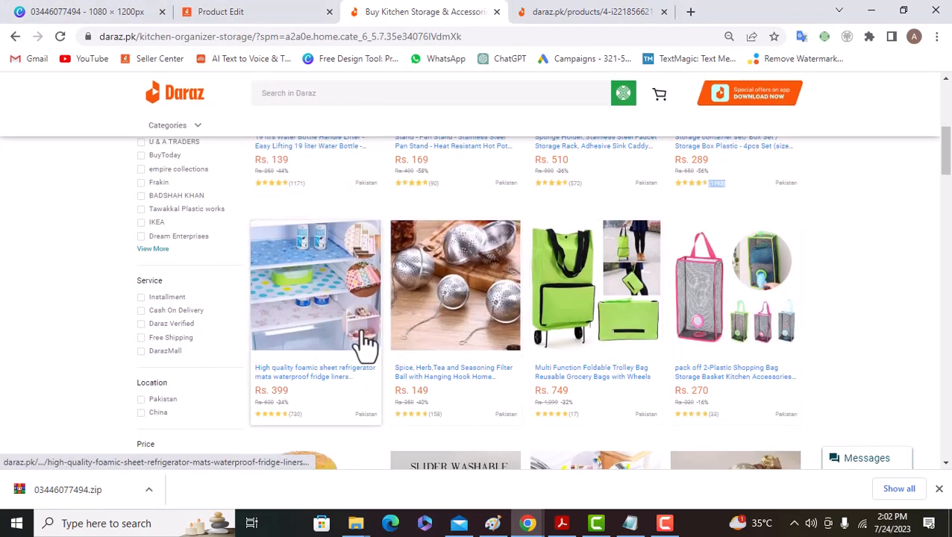
scroll(366, 347, "down", 2)
scroll(548, 350, "down", 4)
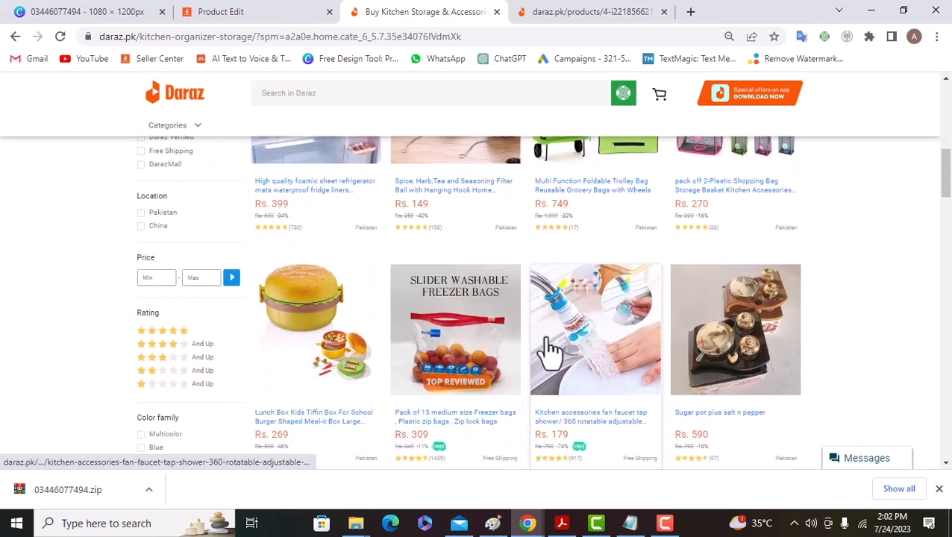
scroll(550, 351, "up", 1)
scroll(550, 350, "down", 2)
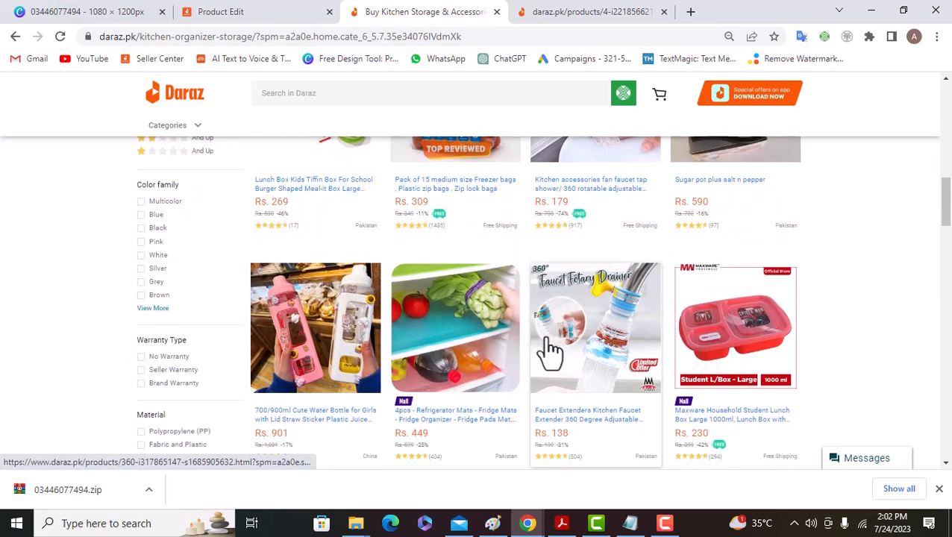
scroll(549, 351, "down", 2)
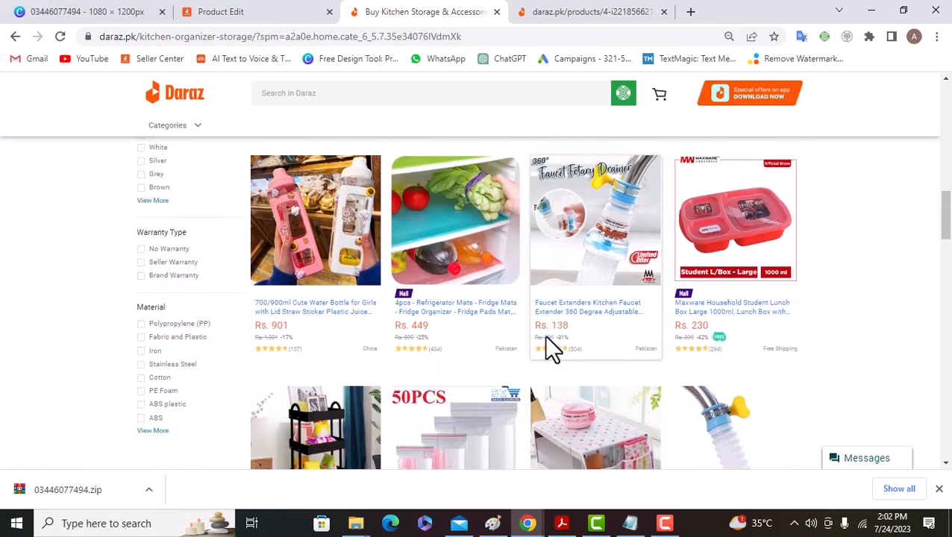
scroll(545, 337, "down", 5)
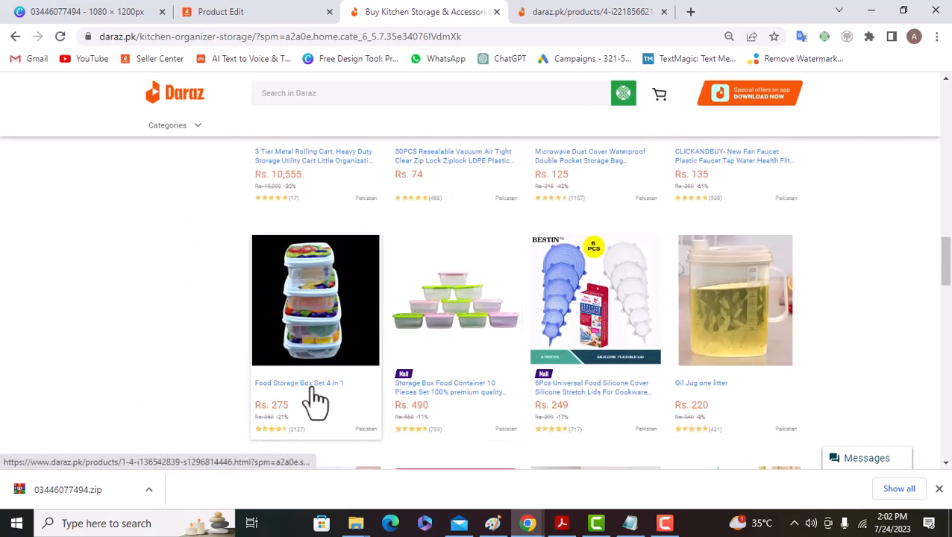
Open the "Food Storage Box Set 4 In 1" product in a new tab and select the phrase "Food Storage Box" in its title
right_click(322, 324)
left_click(393, 82)
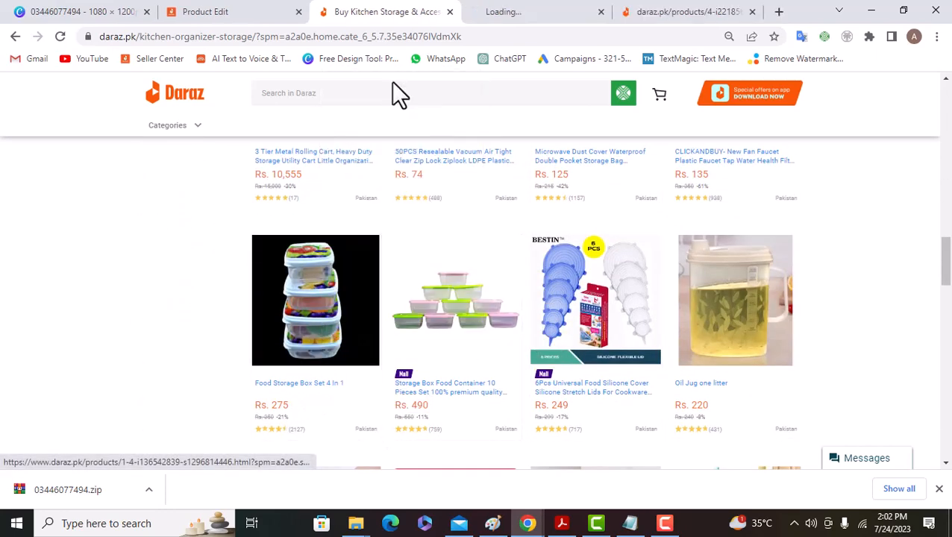
left_click(556, 10)
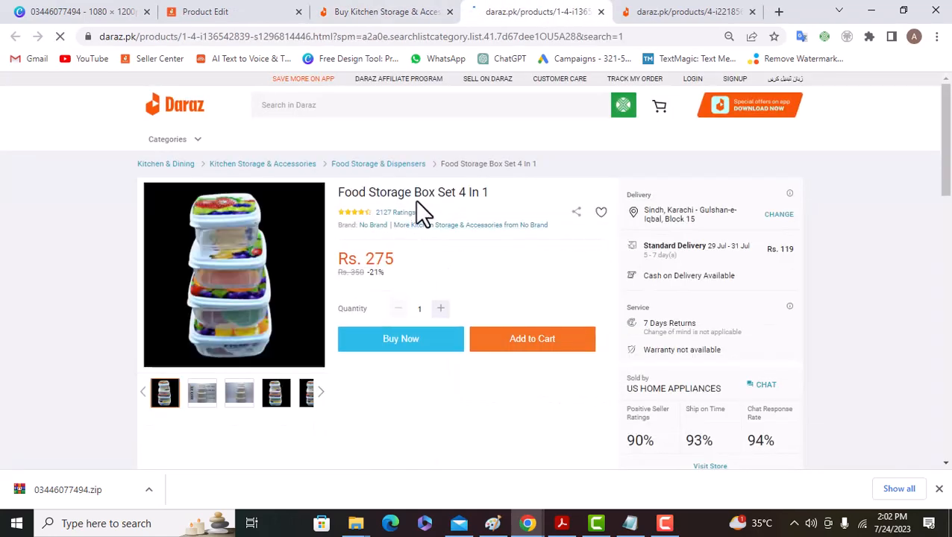
left_click_drag(436, 195, 347, 194)
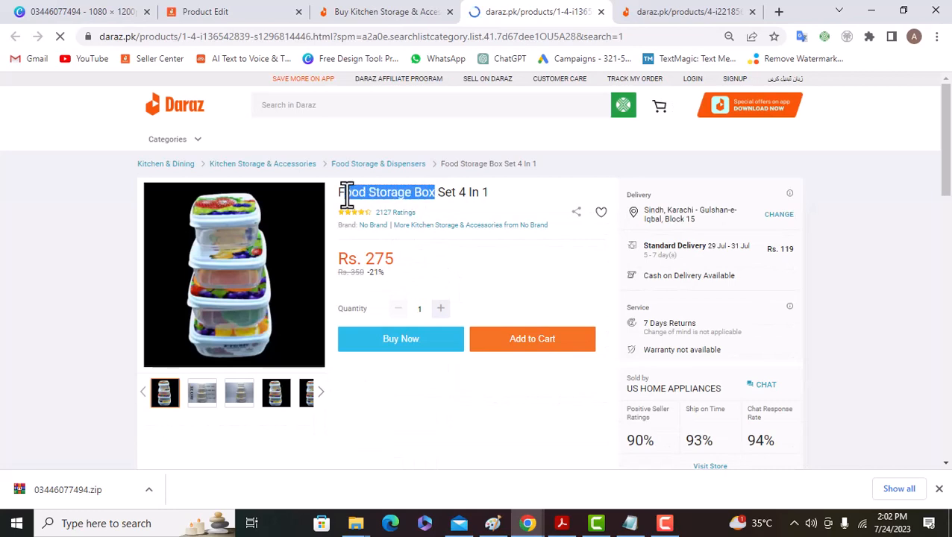
Return to the Seller Center listing and insert "/ Food Storage Box" before "- 5pcs Set" in the English product name
left_click(398, 11)
left_click(259, 11)
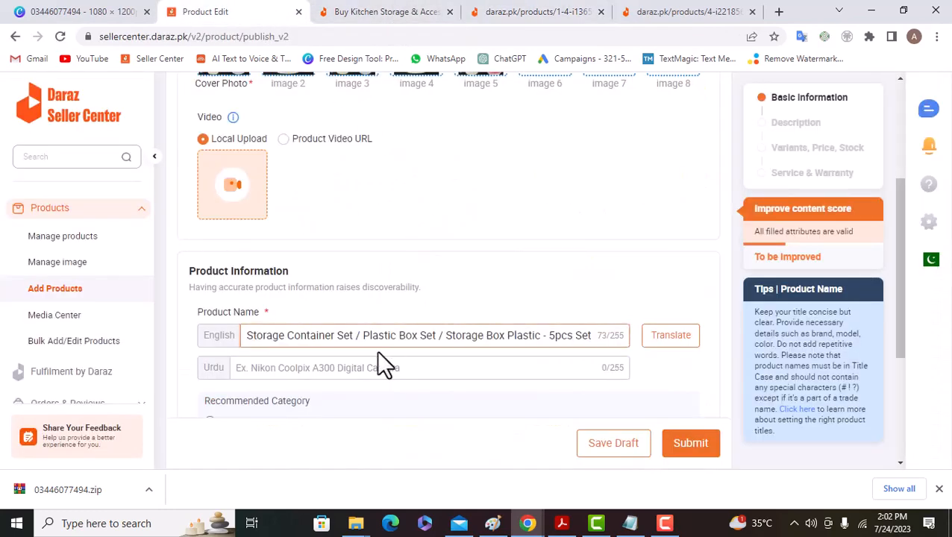
left_click(254, 335)
left_click(542, 335)
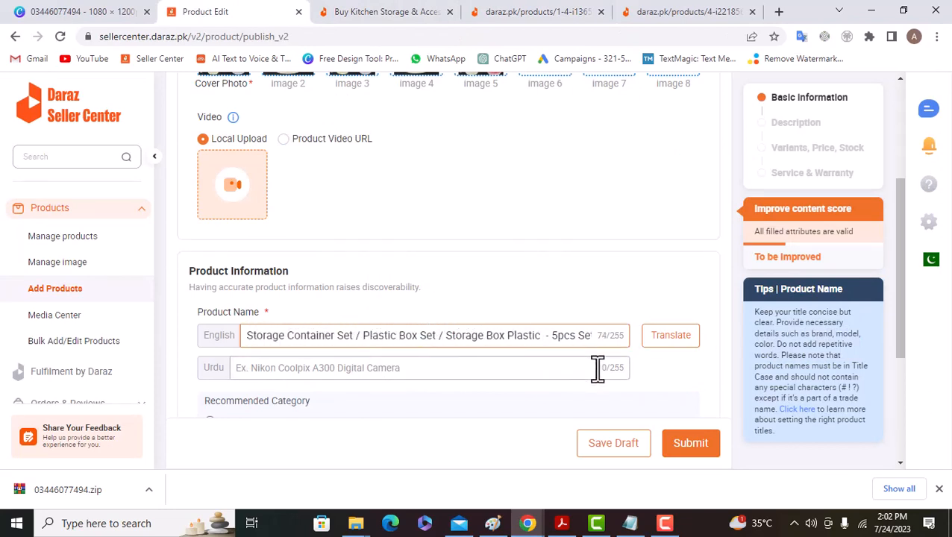
type("Food Storage Box")
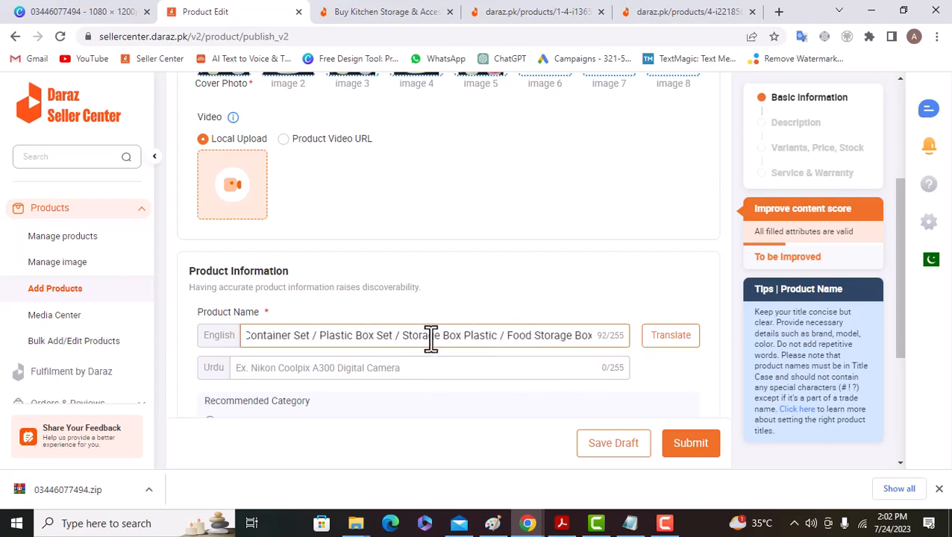
left_click_drag(422, 335, 586, 337)
left_click(552, 331)
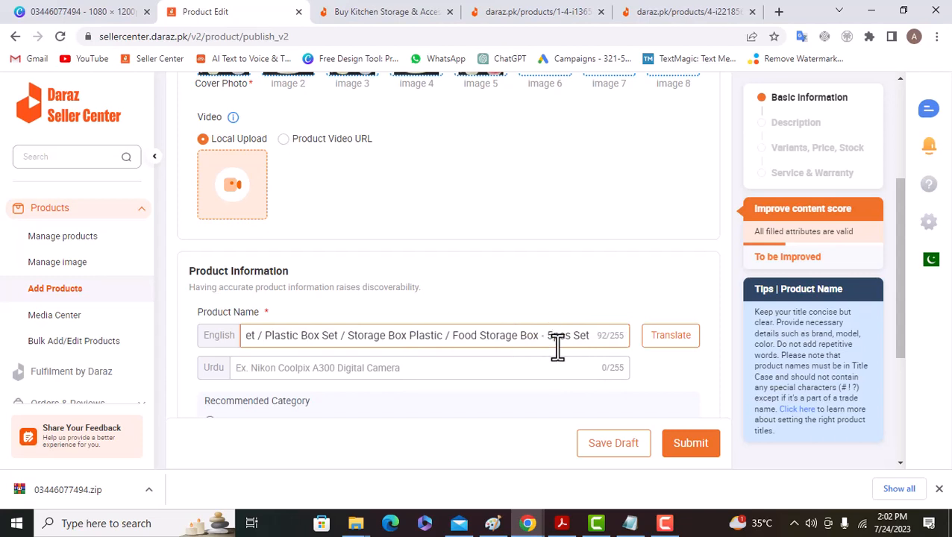
Insert "Different Colors" between "5" and "pcs Set" in the English product name, and review the whole name
left_click_drag(299, 337, 229, 338)
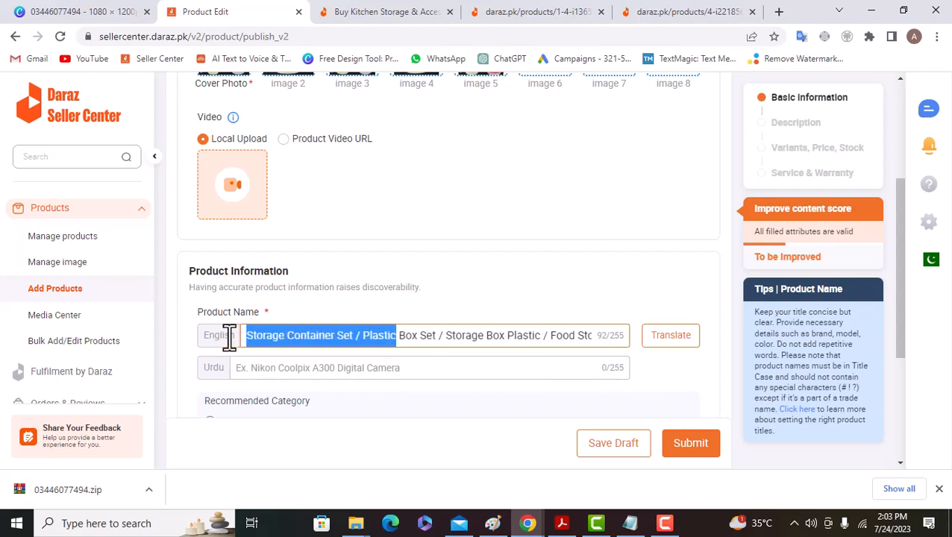
left_click_drag(543, 336, 596, 337)
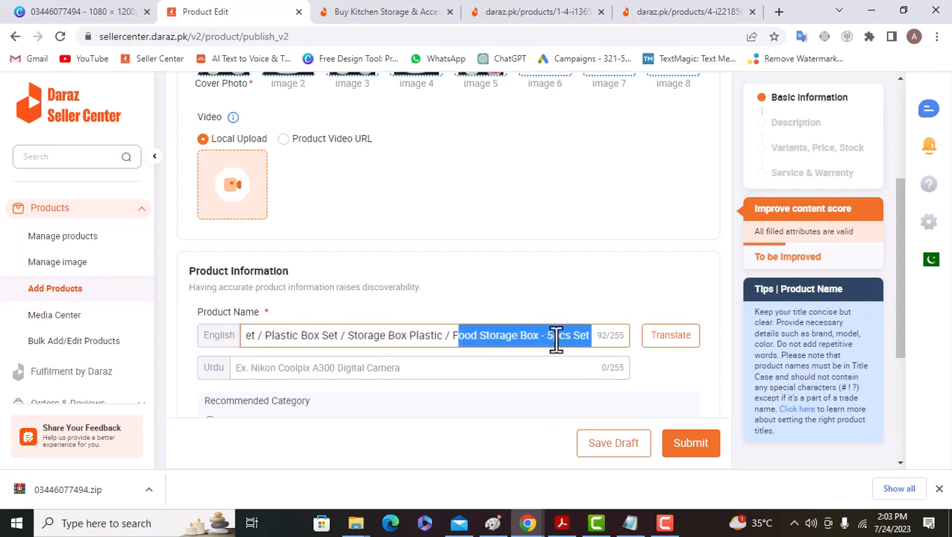
left_click(525, 341)
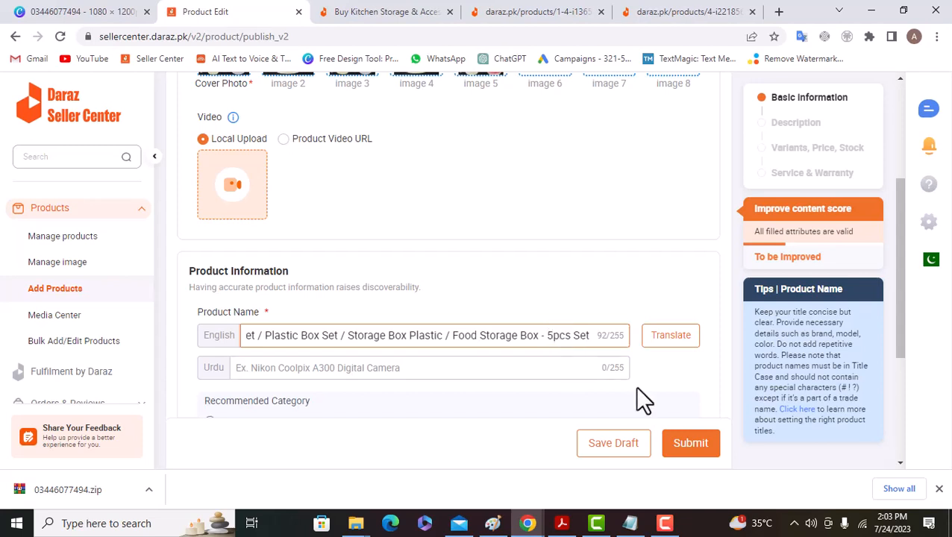
type("Different")
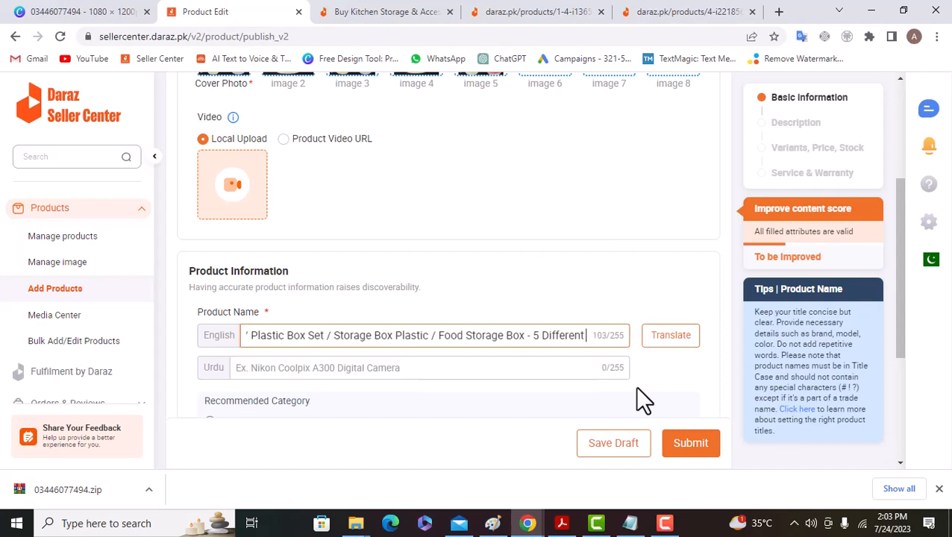
type(" Colors")
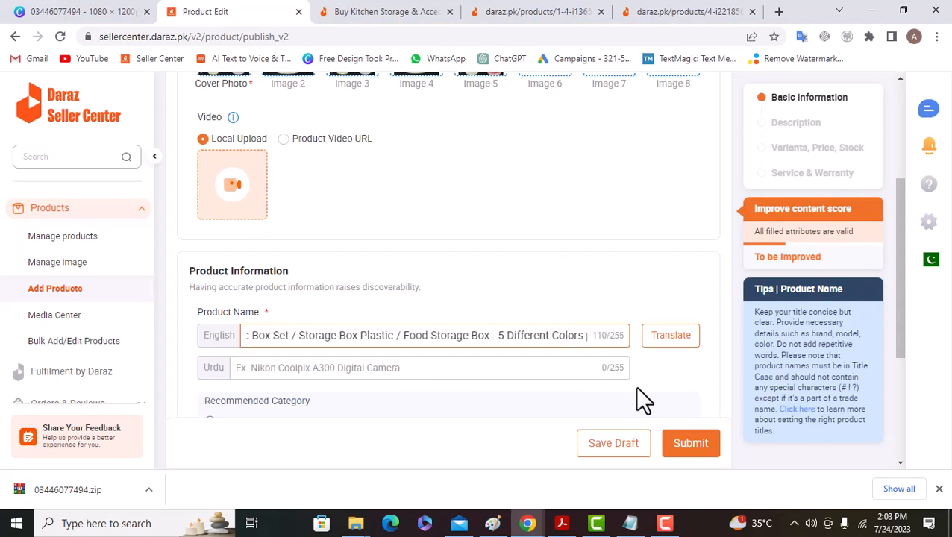
left_click_drag(516, 335, 596, 335)
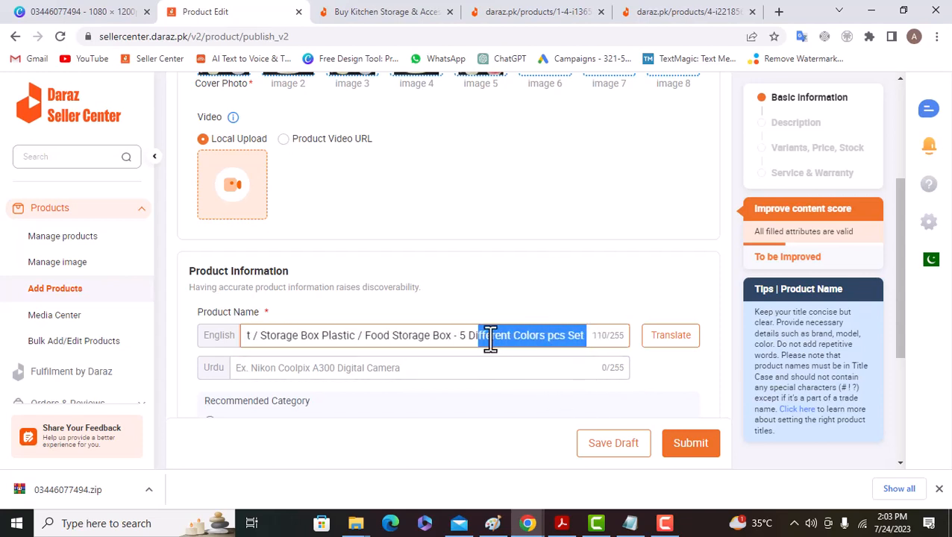
left_click(355, 335)
left_click_drag(410, 340, 236, 336)
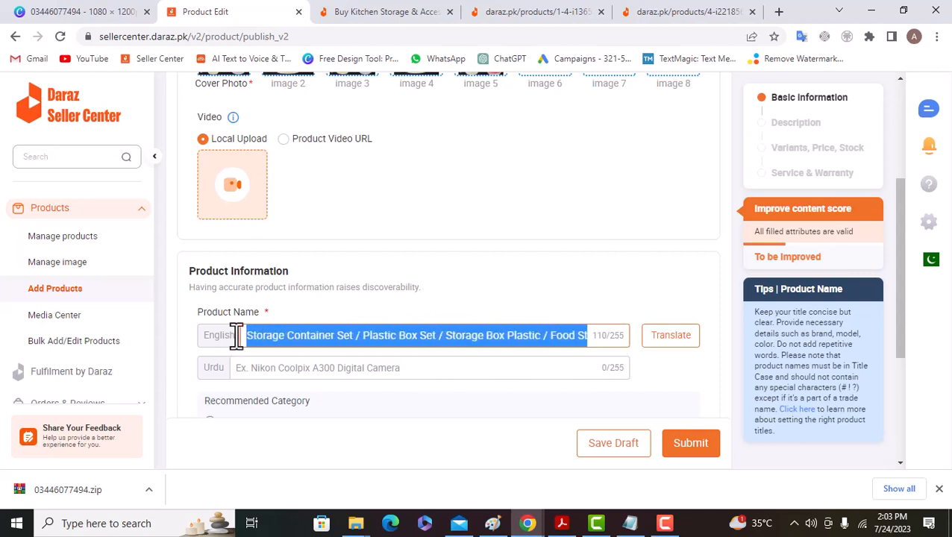
left_click(490, 335)
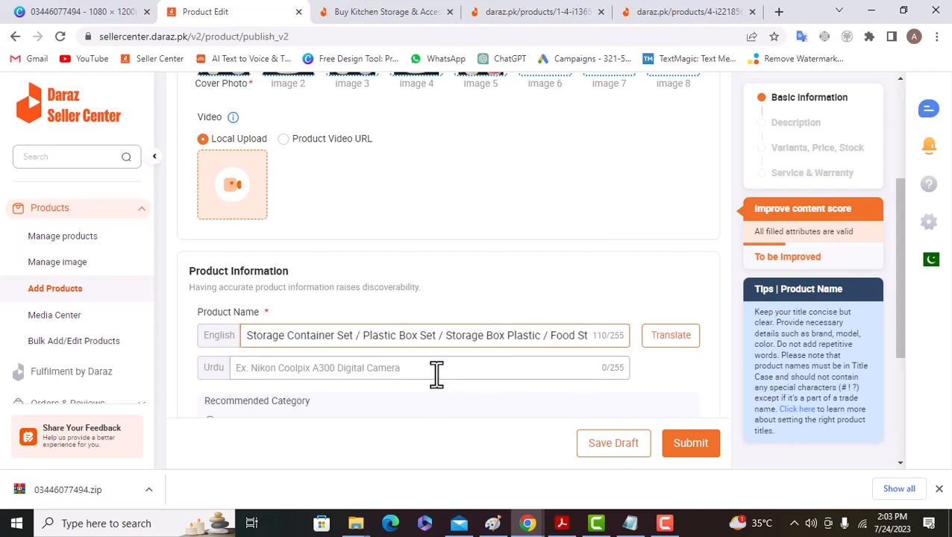
Review the recommended categories offered beneath the product name fields of the listing
left_click(410, 373)
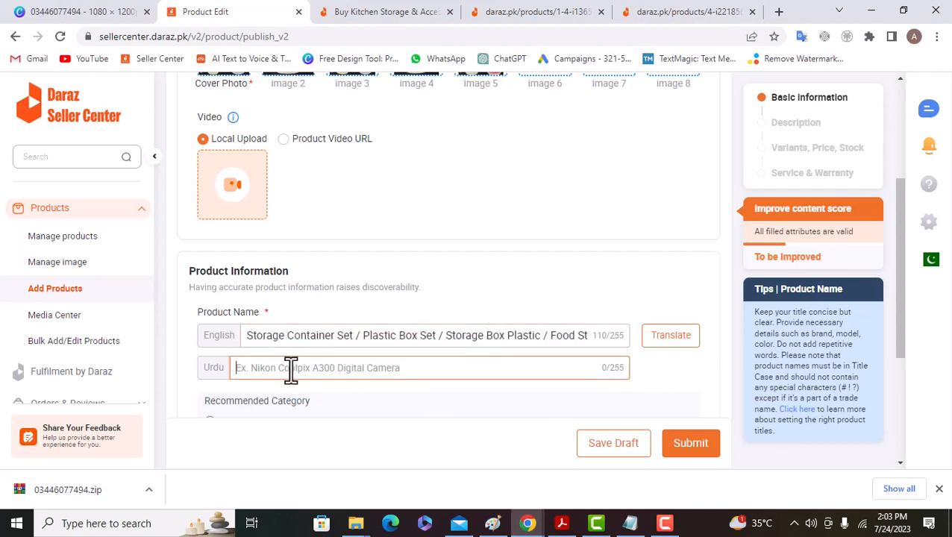
scroll(442, 377, "down", 1)
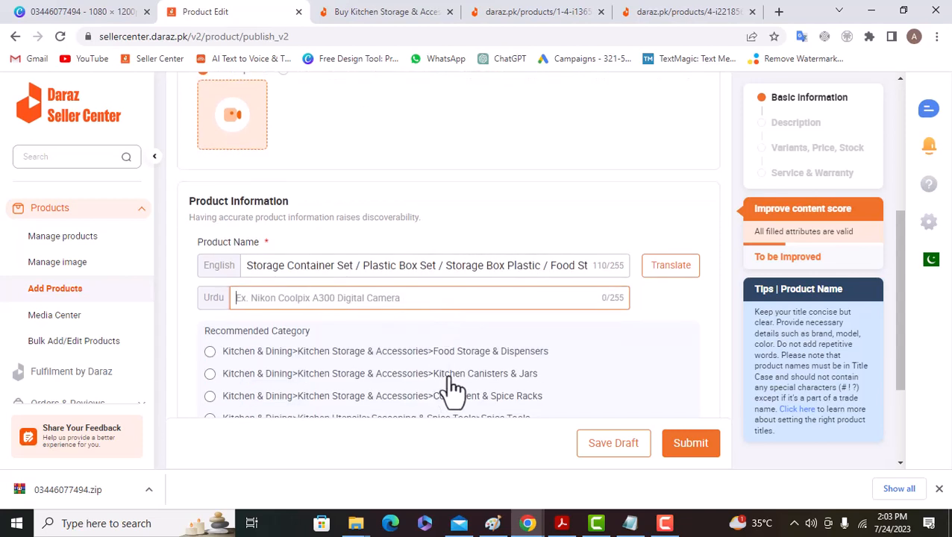
scroll(456, 384, "down", 1)
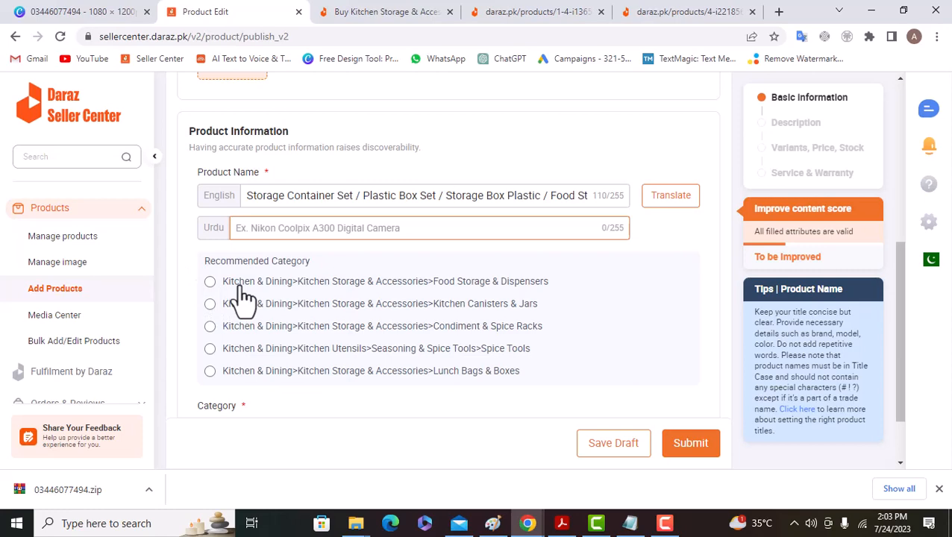
Revisit the two open storage box product pages and the Kitchen Storage & Accessories product list to compare their categories
left_click(541, 11)
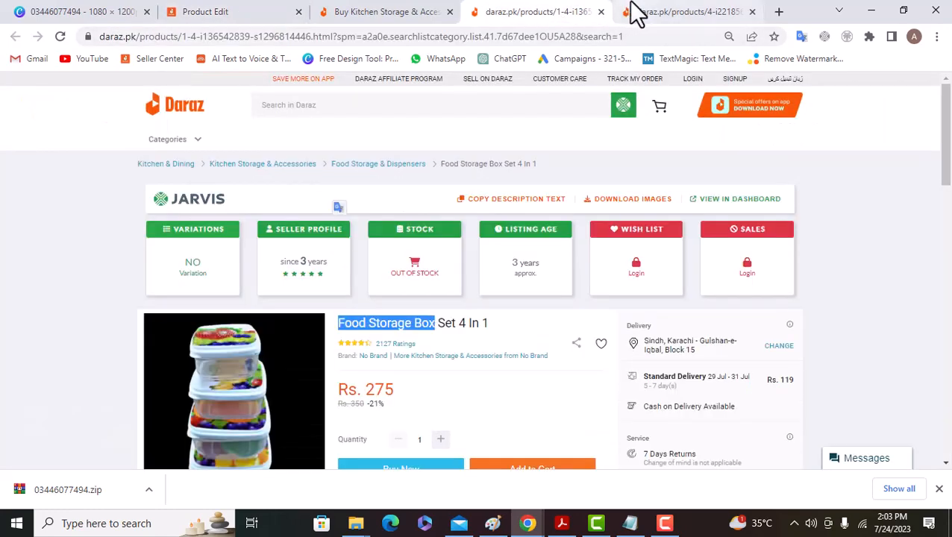
left_click(676, 12)
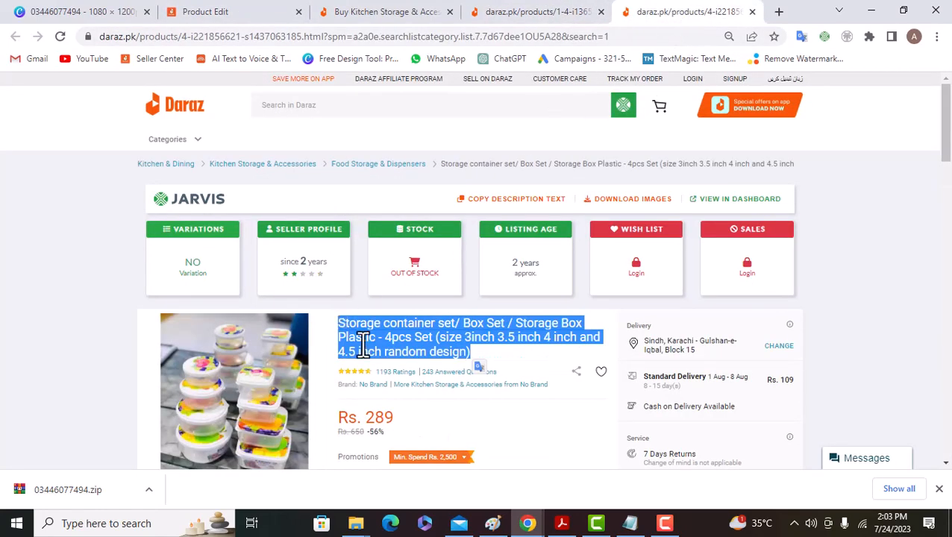
left_click(571, 11)
left_click(389, 10)
scroll(298, 234, "up", 1)
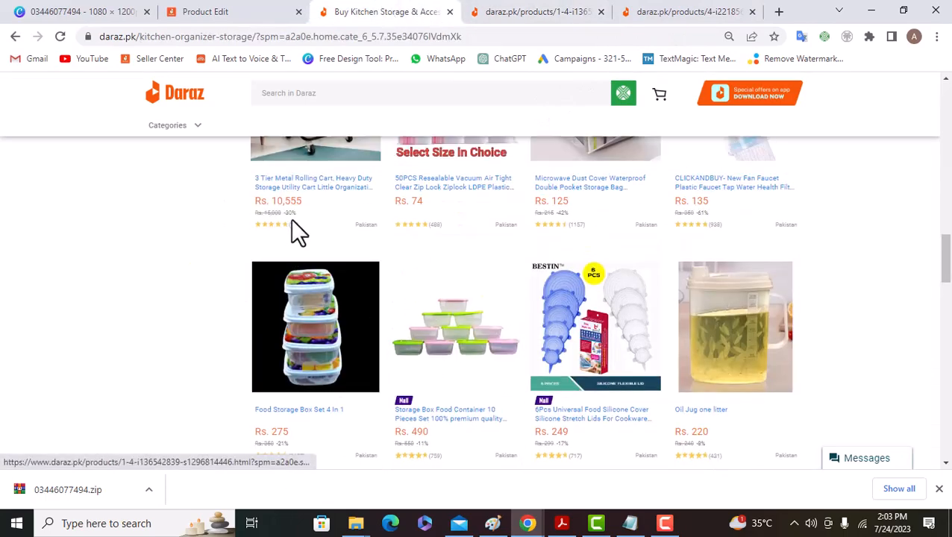
scroll(340, 153, "up", 10)
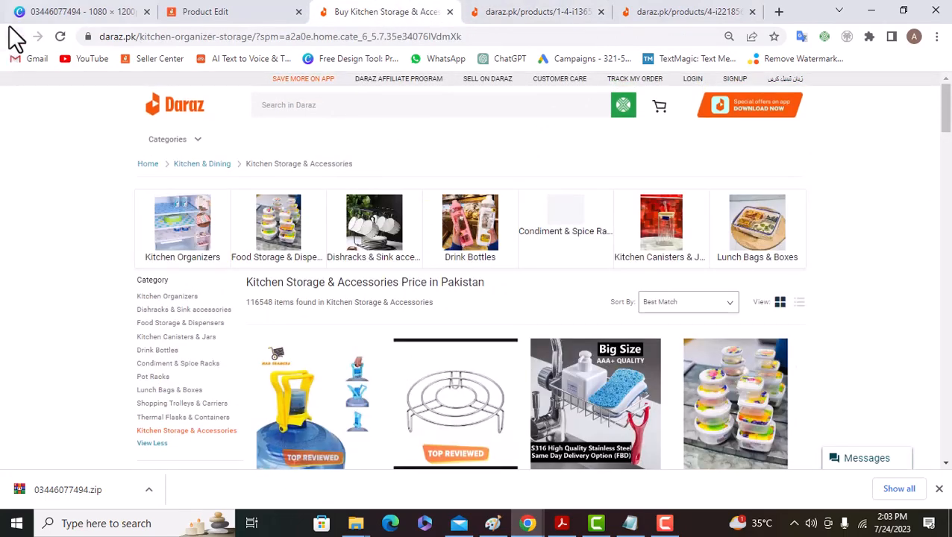
Return to the Daraz homepage and open the Kitchen Utensils category under Home & Lifestyle > Kitchen & Dining
left_click(16, 38)
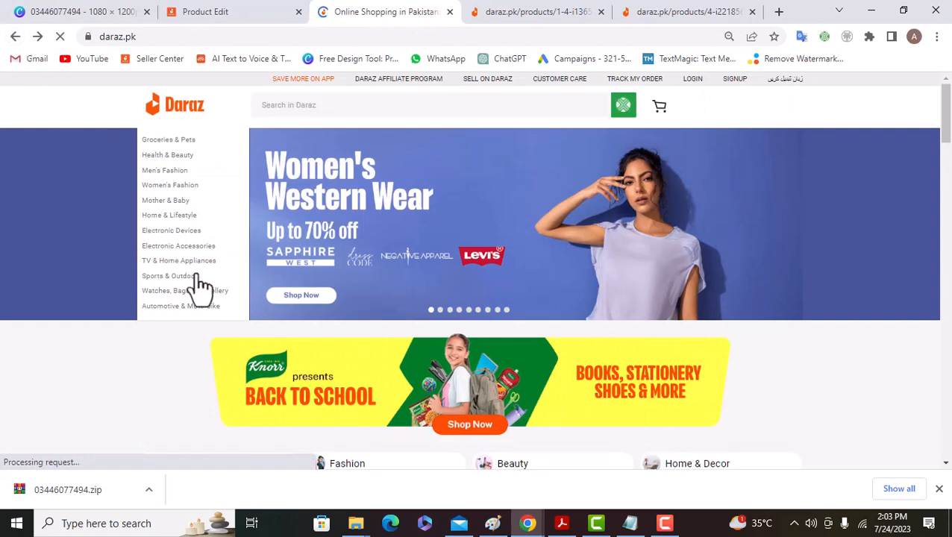
mouse_move(159, 218)
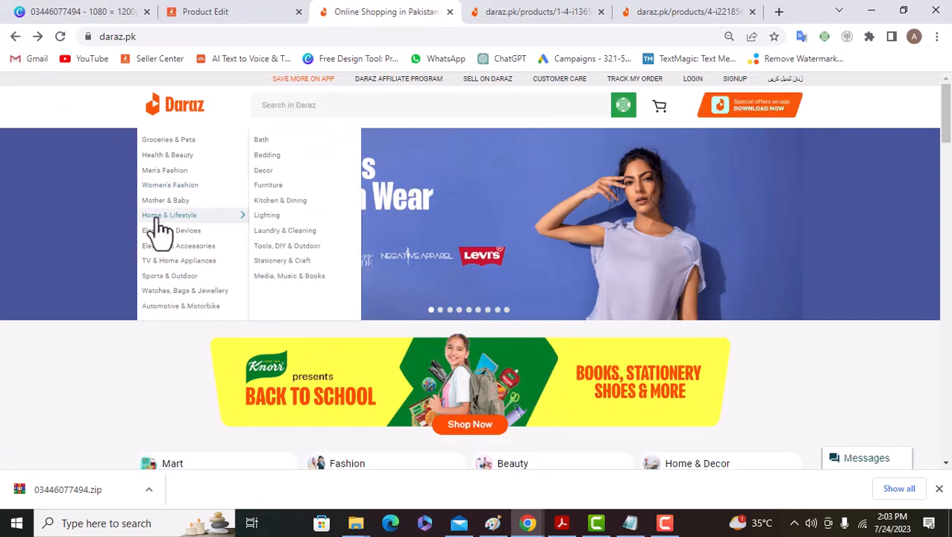
mouse_move(275, 203)
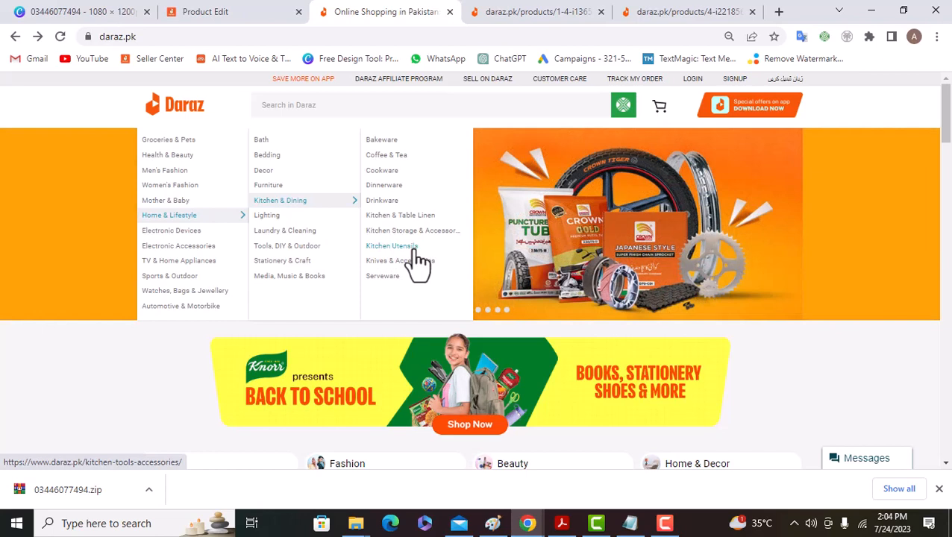
left_click(410, 249)
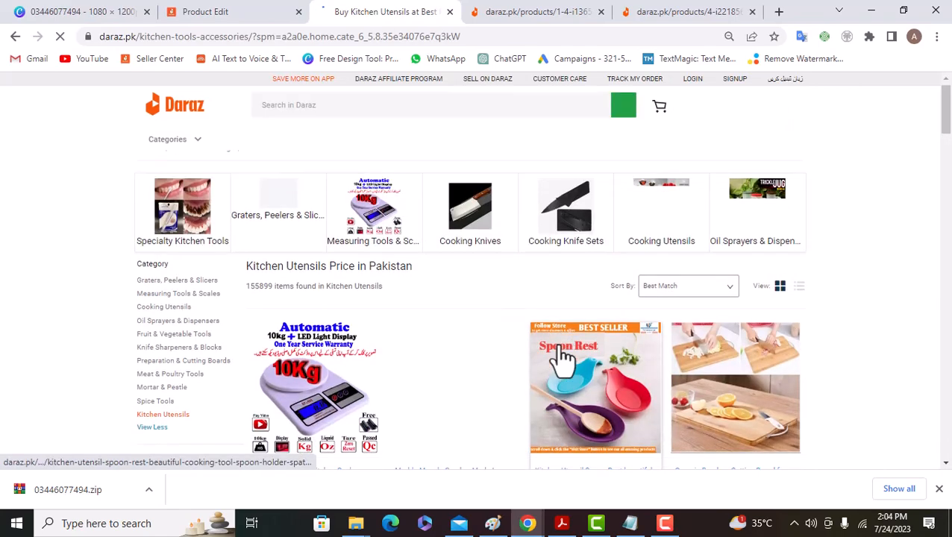
Browse the first Kitchen Utensils products and examine their review counts
scroll(563, 359, "down", 2)
scroll(585, 354, "down", 2)
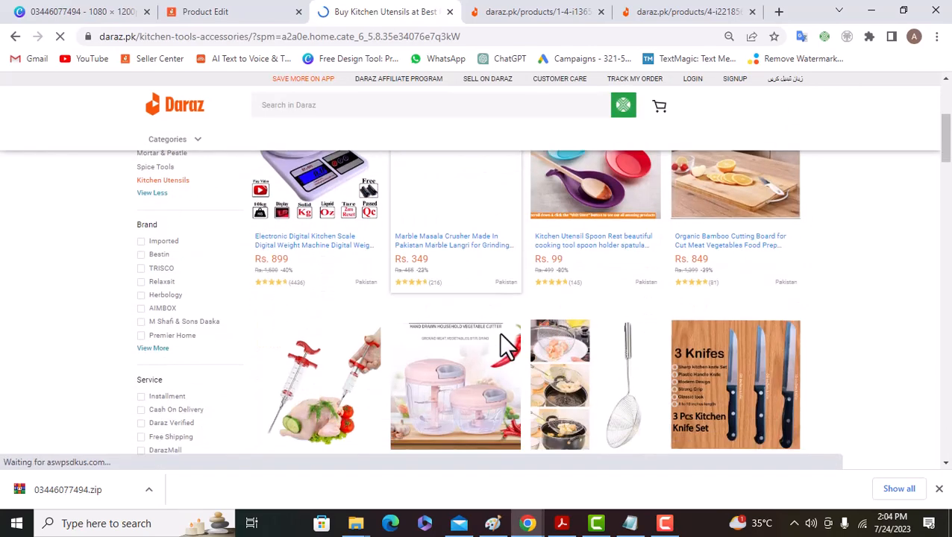
scroll(589, 362, "up", 1)
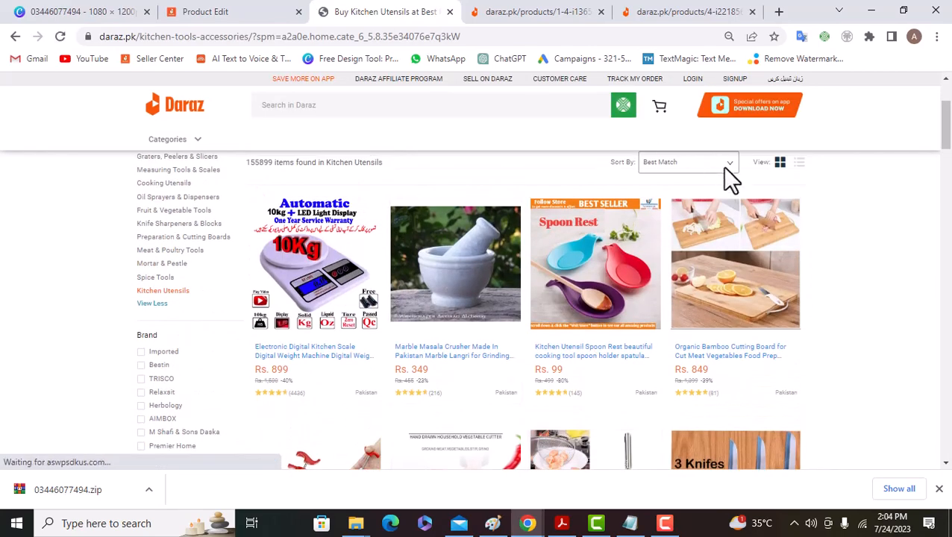
scroll(792, 368, "down", 3)
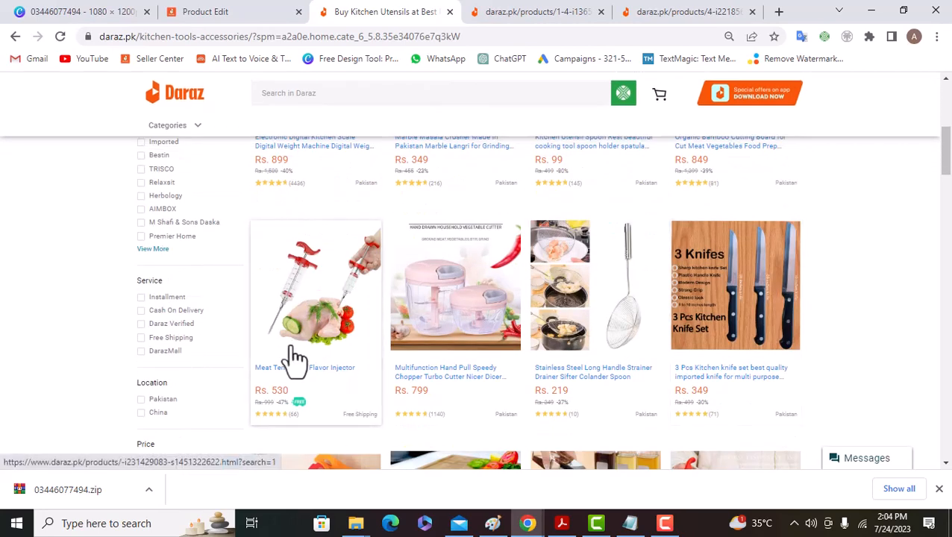
scroll(293, 361, "up", 3)
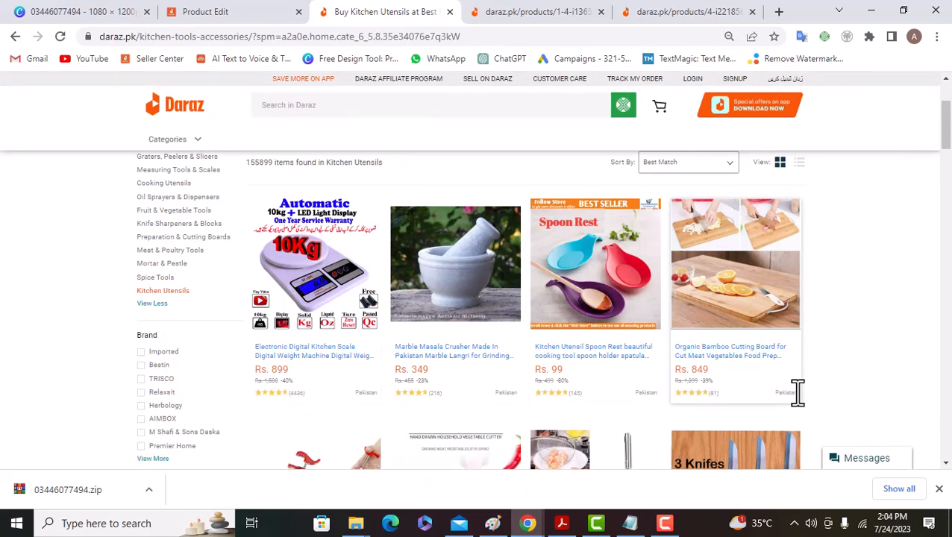
Close the "Food Storage Box Set 4 In 1" page and open the Kitchen Storage & Accessories category from the storage container set's page
left_click(546, 12)
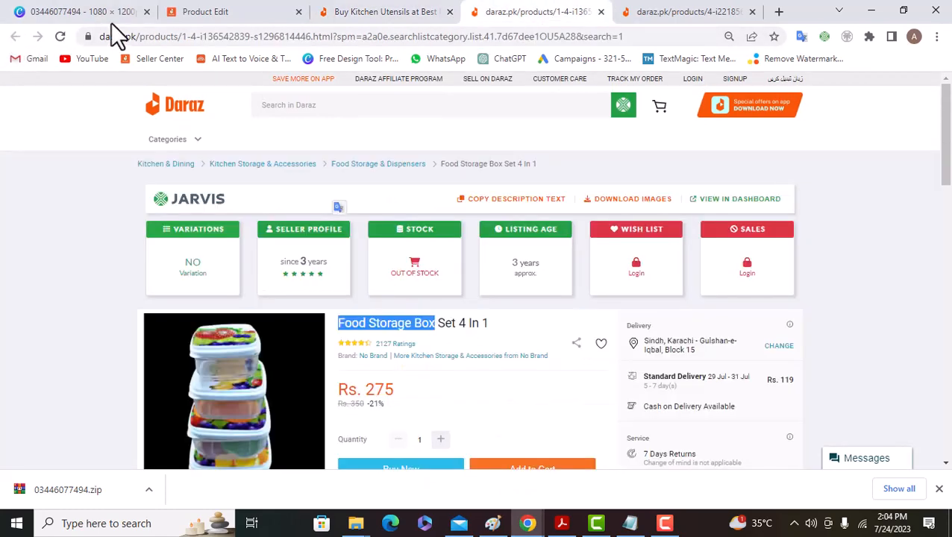
left_click(600, 12)
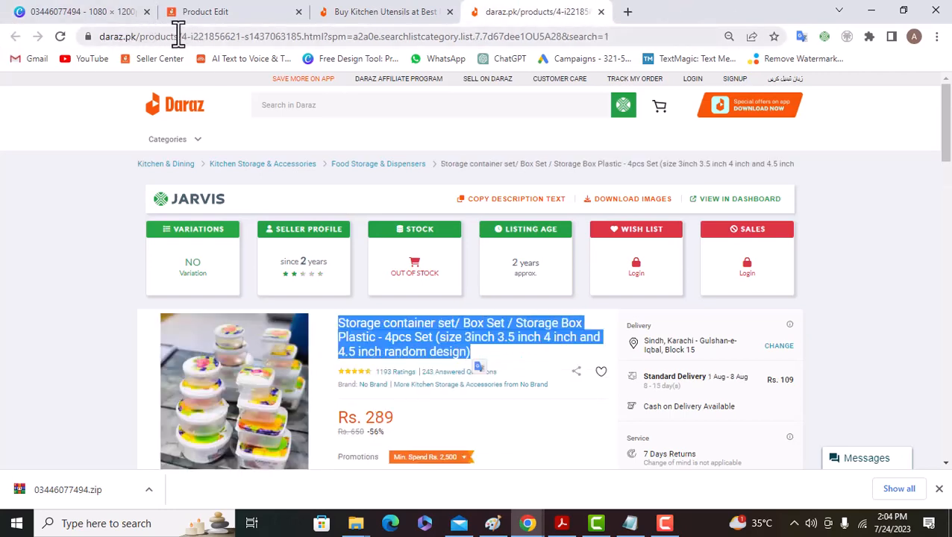
mouse_move(178, 140)
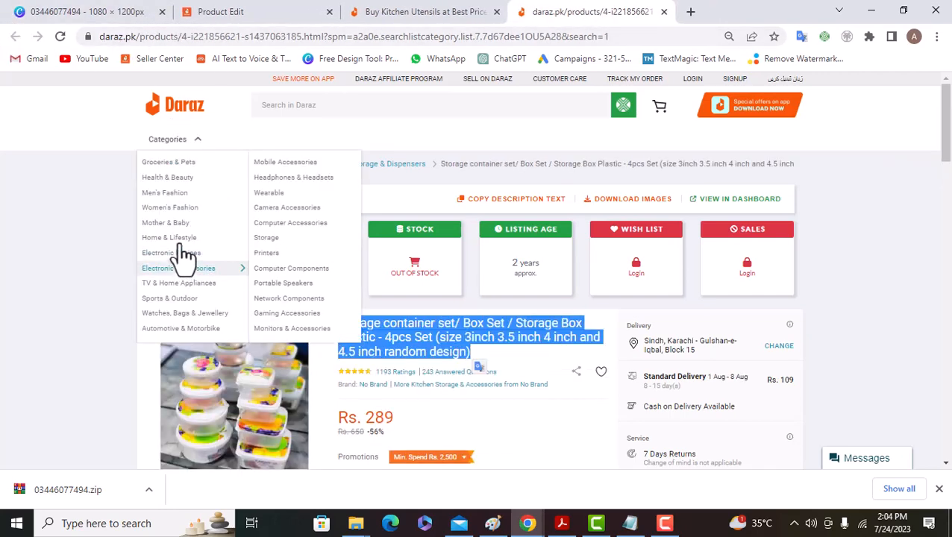
mouse_move(179, 238)
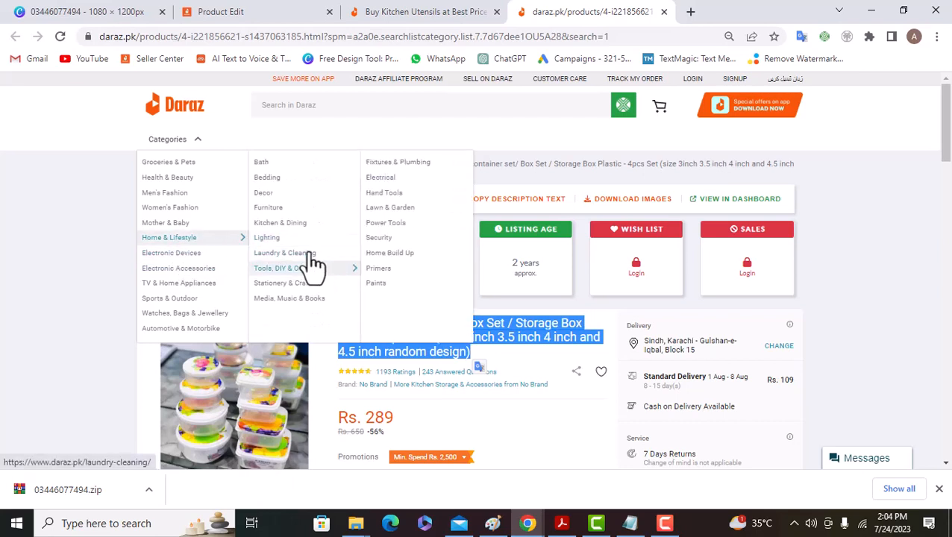
mouse_move(306, 254)
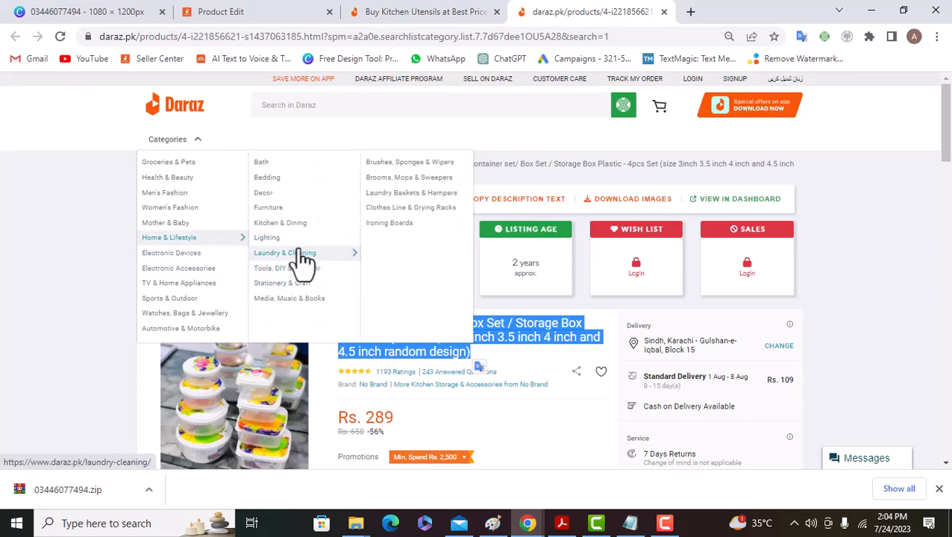
mouse_move(302, 277)
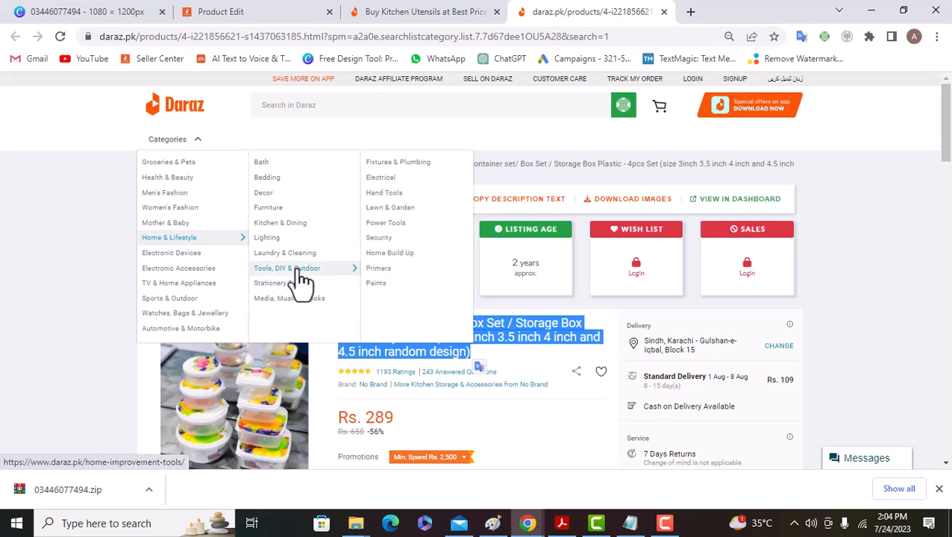
mouse_move(282, 223)
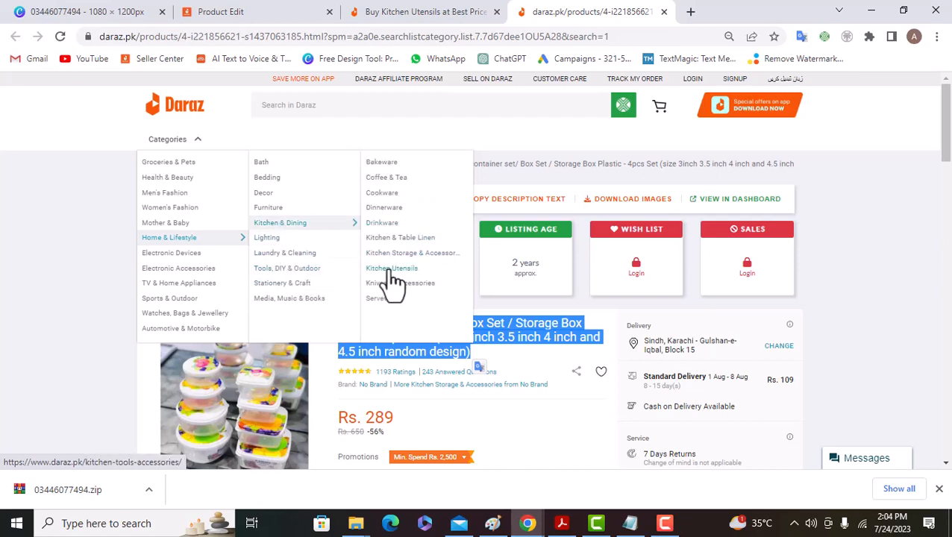
left_click(440, 257)
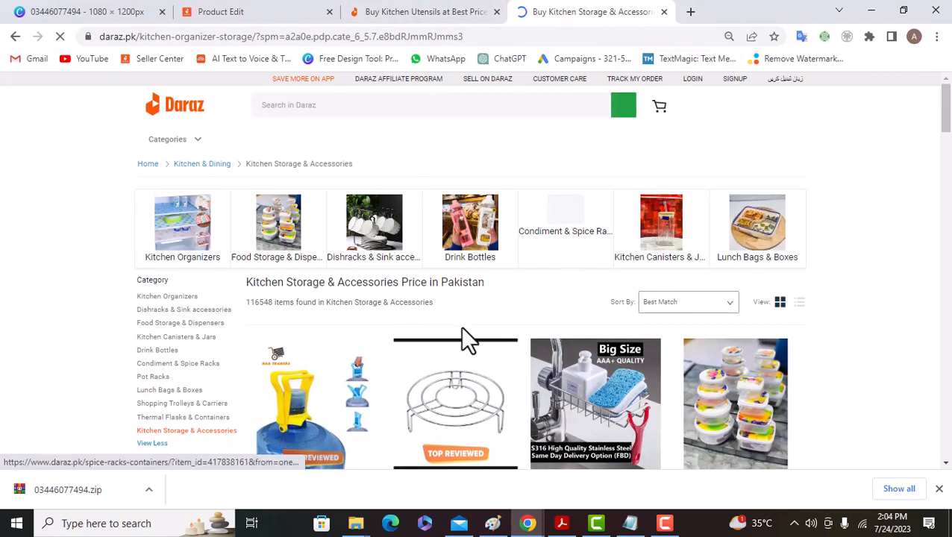
Examine the types of products and their review counts in the Kitchen Storage & Accessories category
scroll(468, 340, "down", 3)
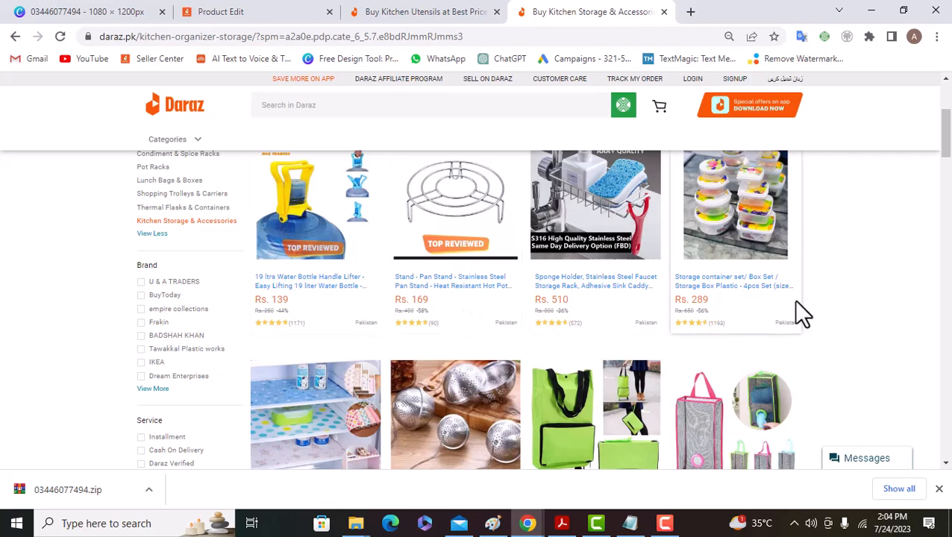
scroll(397, 334, "down", 2)
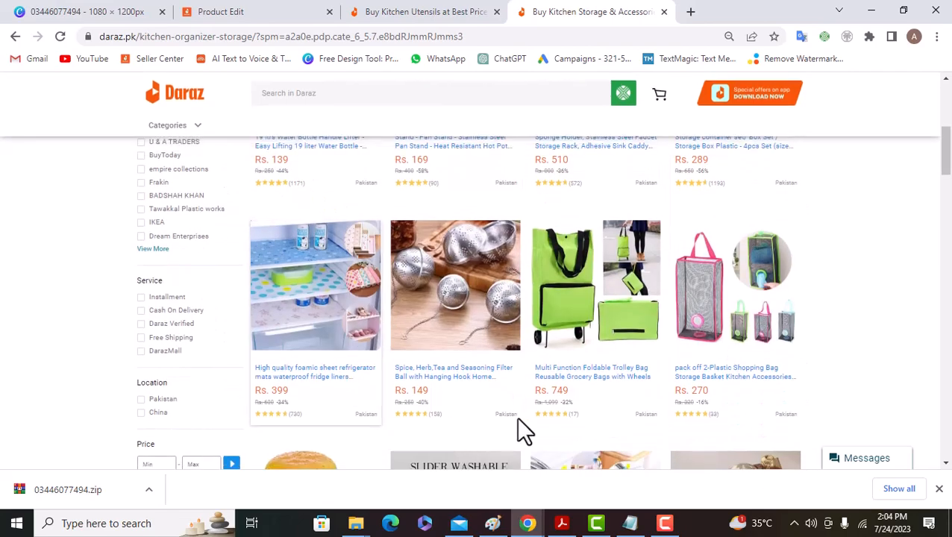
scroll(653, 395, "up", 3)
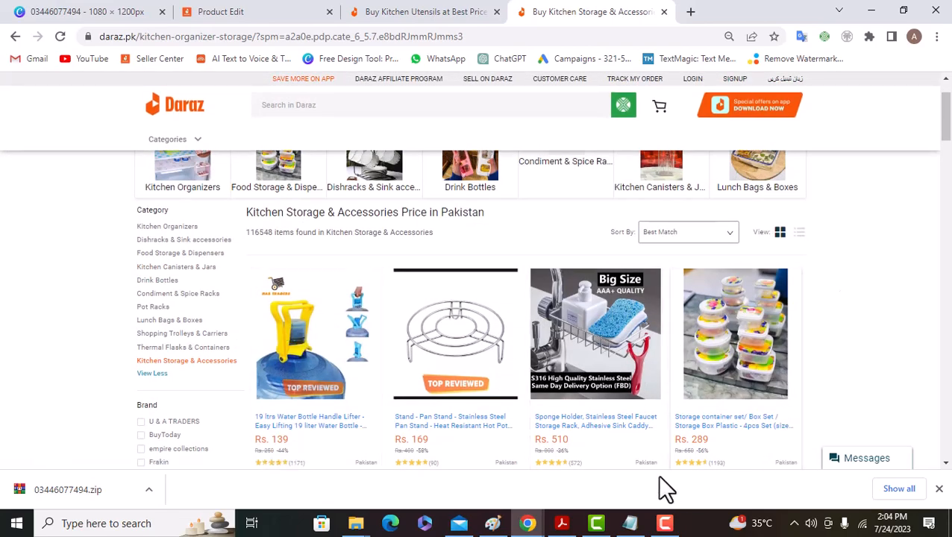
scroll(485, 239, "down", 3)
scroll(481, 224, "down", 4)
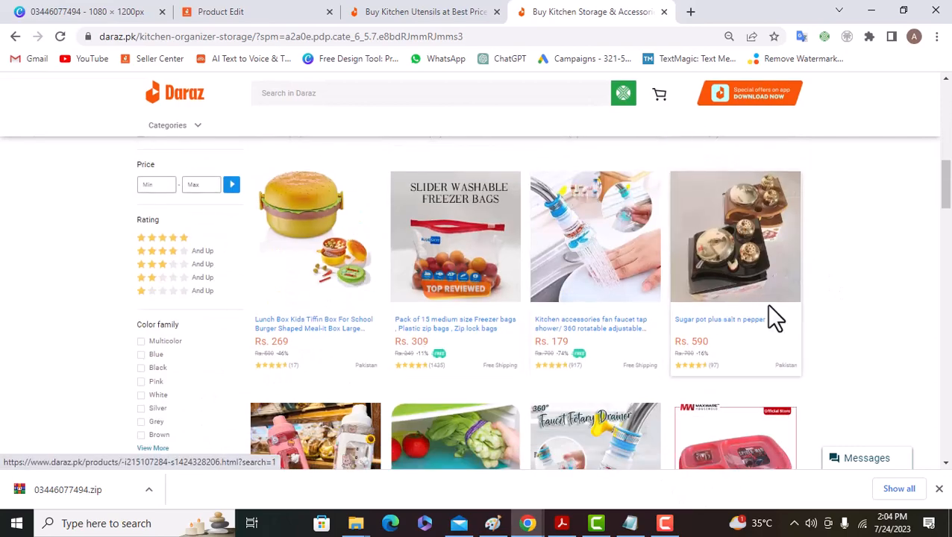
scroll(795, 328, "down", 4)
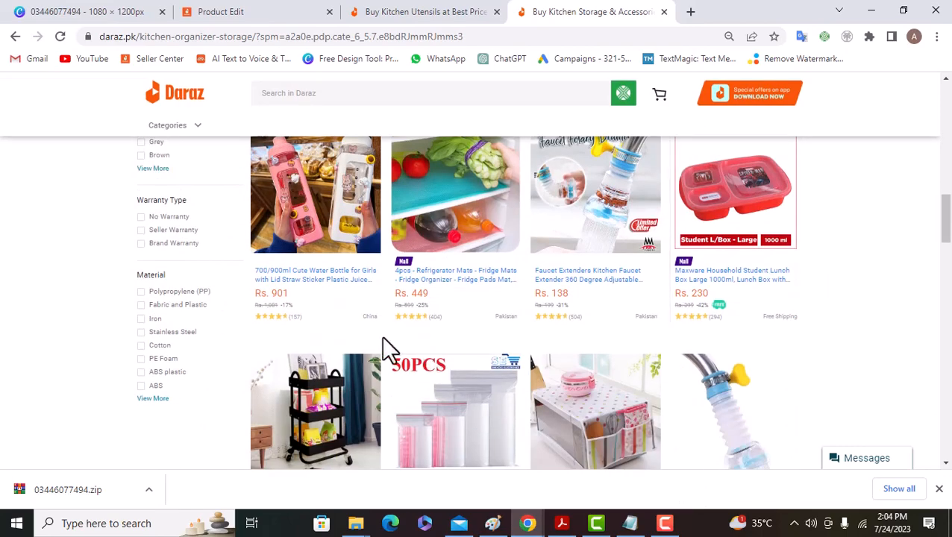
scroll(444, 340, "up", 10)
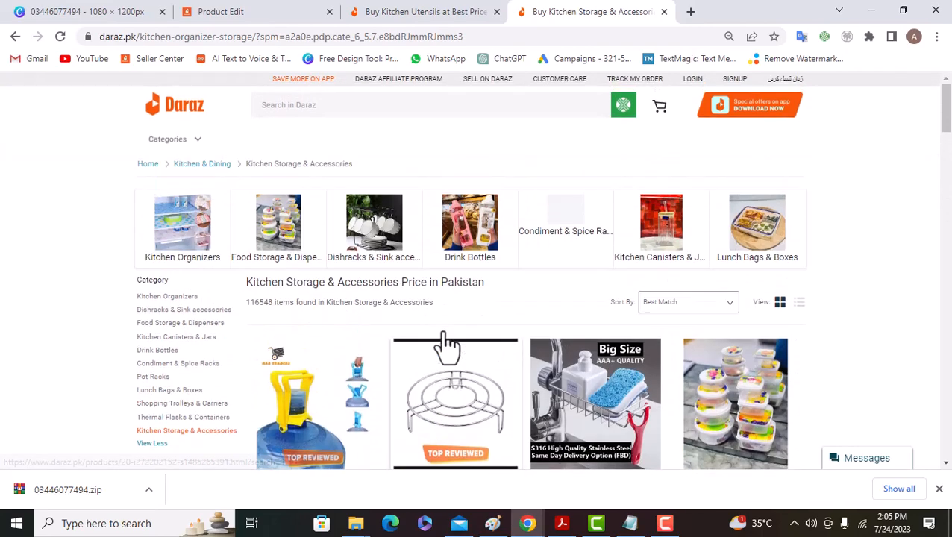
scroll(444, 340, "down", 3)
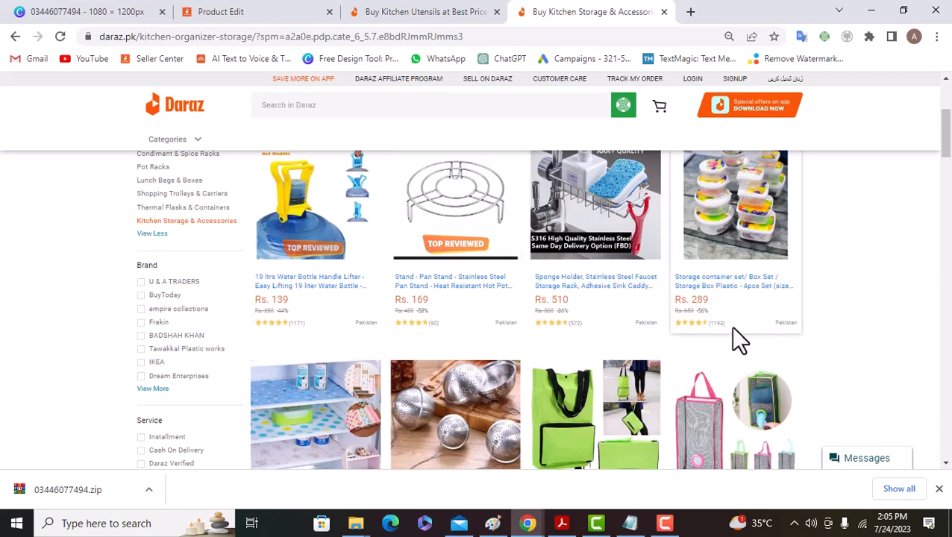
scroll(732, 328, "down", 5)
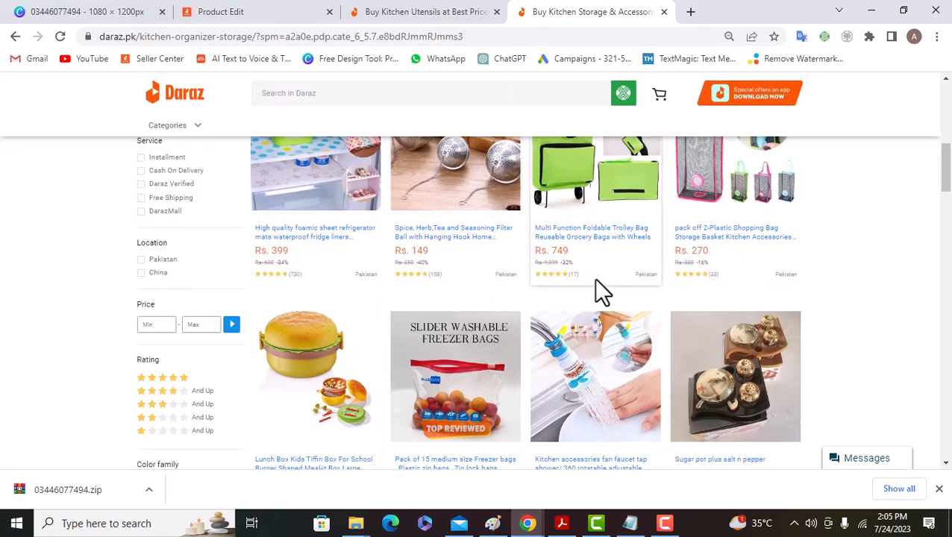
Switch back to the Kitchen Utensils category and compare its products' review counts with the storage category
left_click(428, 12)
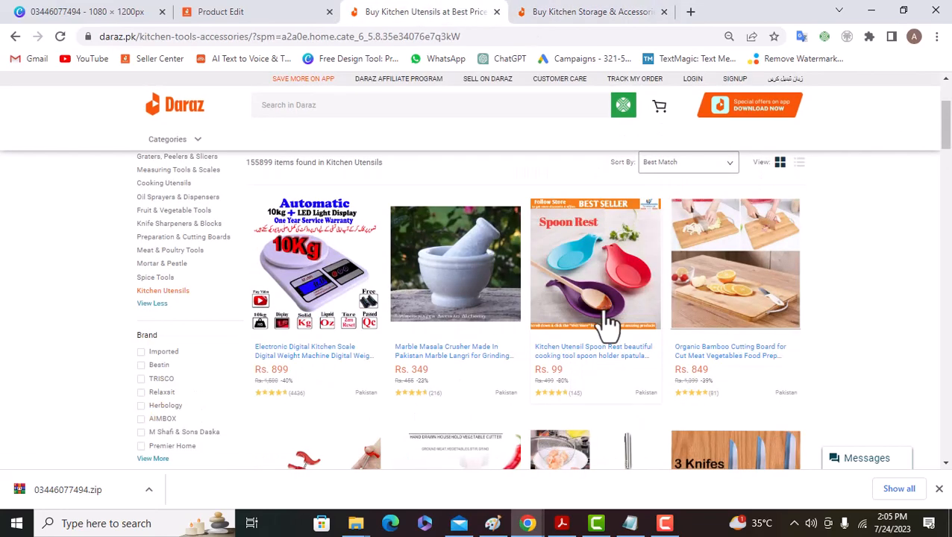
scroll(597, 329, "down", 1)
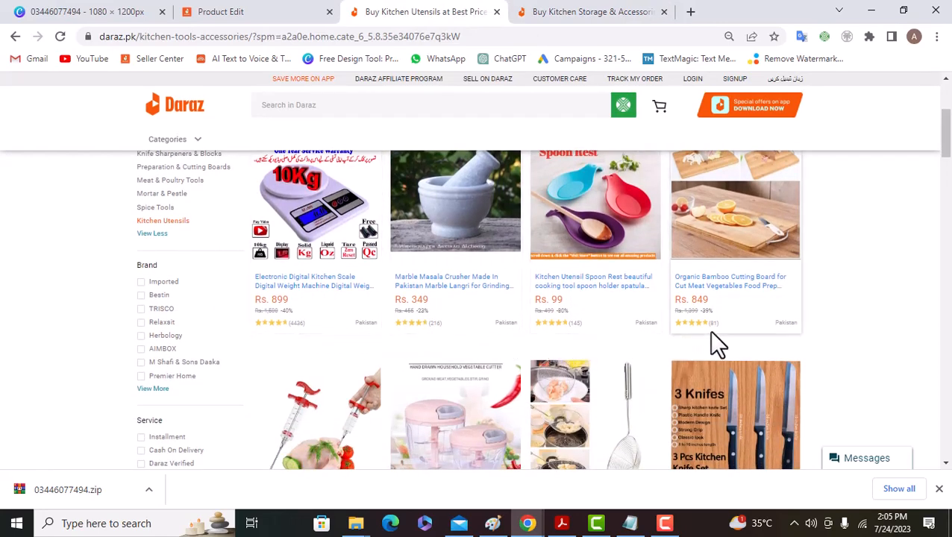
scroll(708, 330, "down", 4)
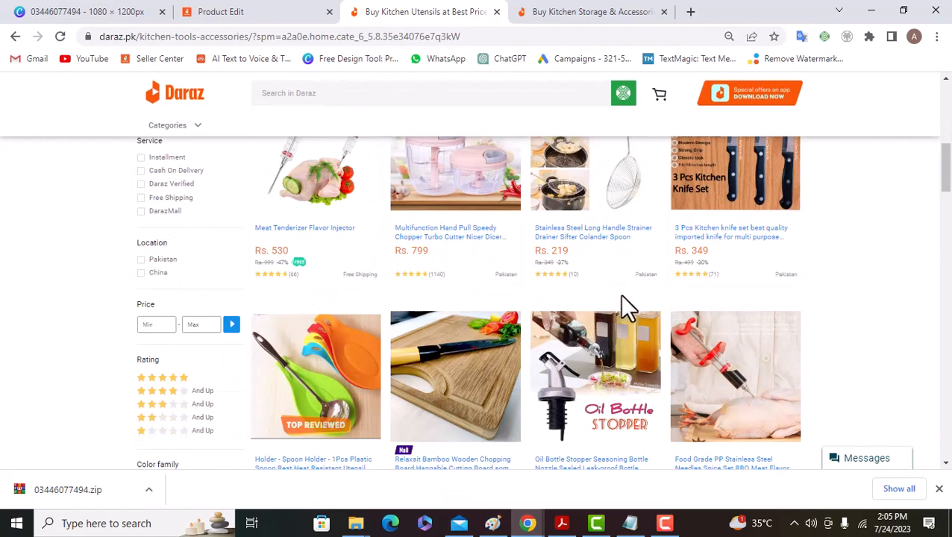
scroll(712, 306, "down", 2)
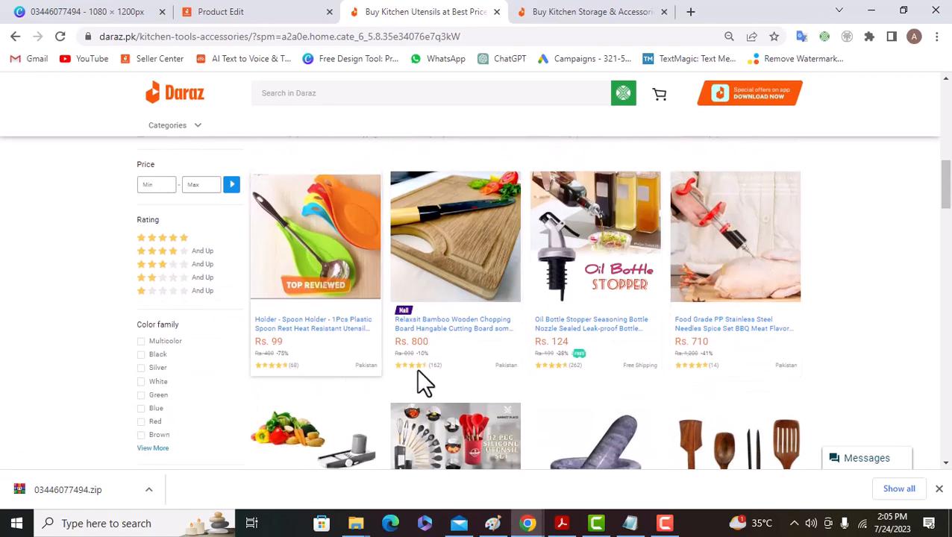
Examine the review counts in the Kitchen Utensils category, starting with the electronic digital kitchen scale
scroll(446, 366, "down", 1)
scroll(447, 373, "up", 8)
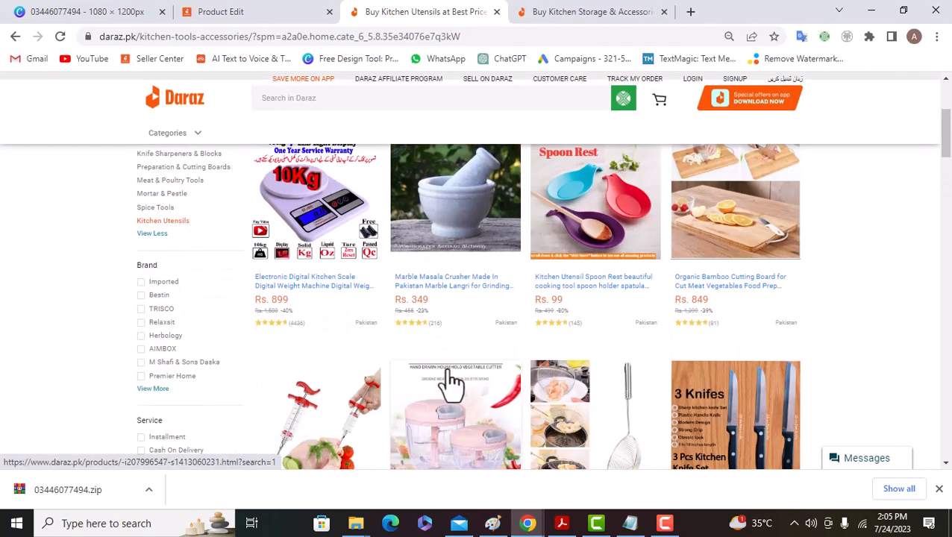
scroll(451, 385, "down", 2)
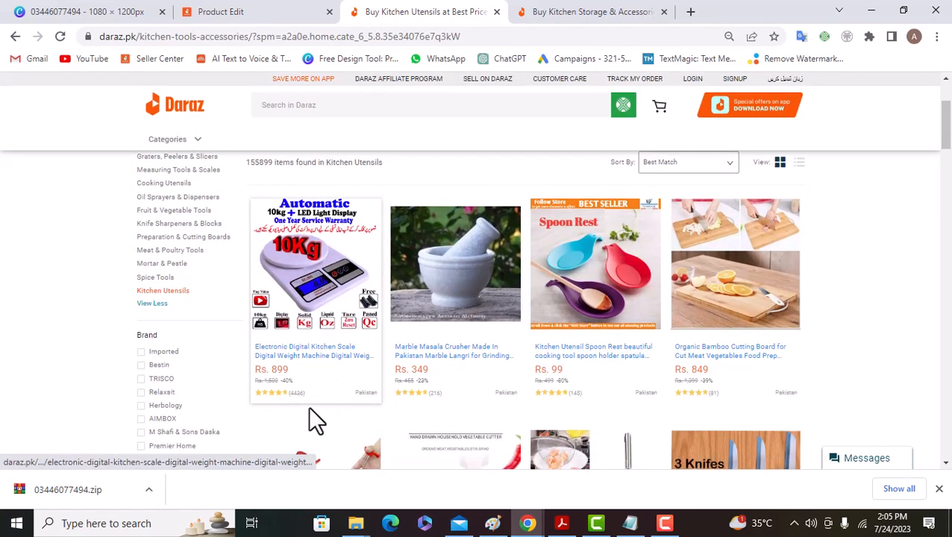
double_click(291, 394)
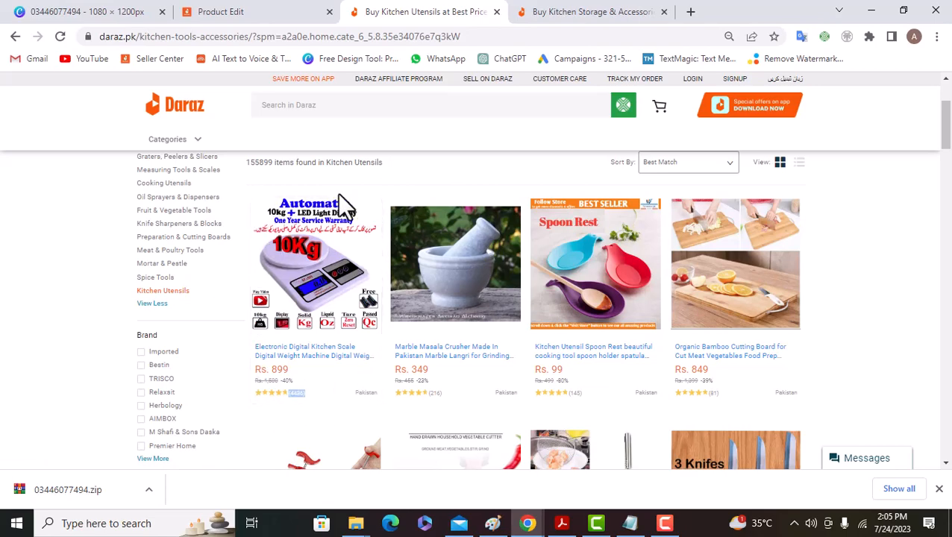
scroll(624, 375, "down", 6)
scroll(624, 374, "down", 5)
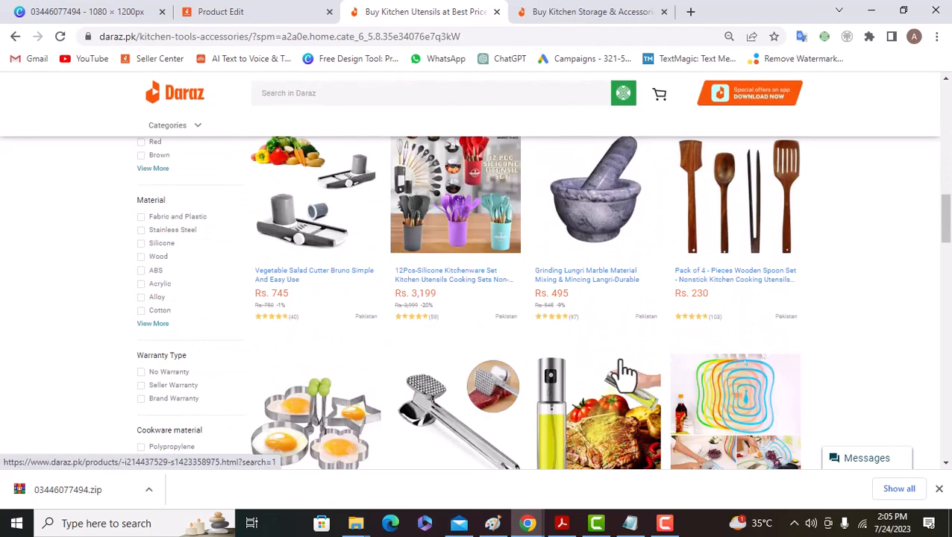
Switch to the Kitchen Storage & Accessories category and compare its products' review counts with the utensils category
left_click(597, 12)
scroll(701, 328, "down", 3)
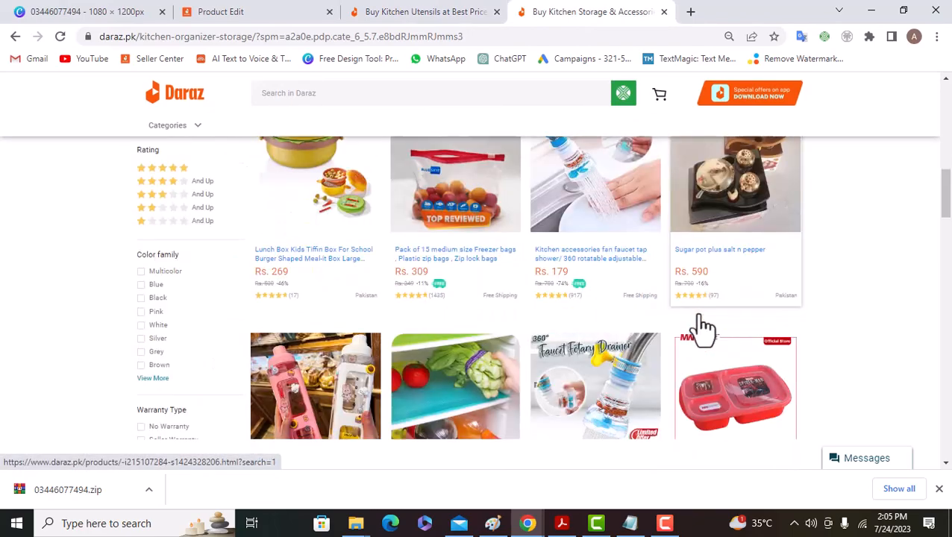
scroll(410, 407, "down", 4)
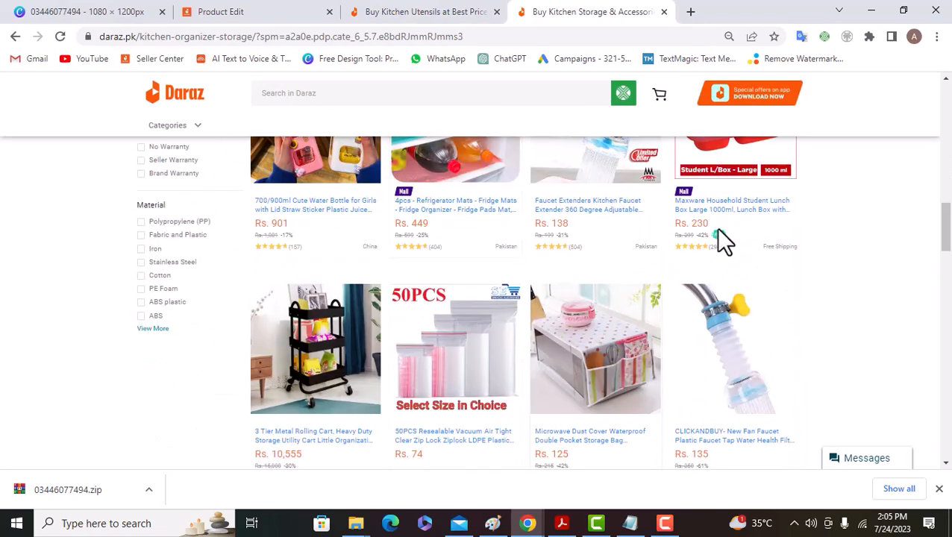
scroll(572, 332, "up", 3)
scroll(571, 333, "up", 10)
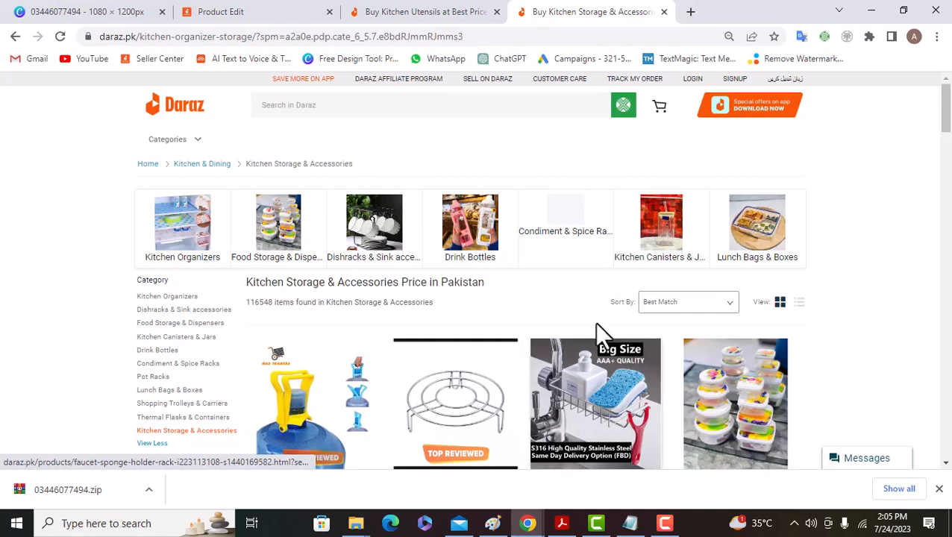
Look through the whole first page of Kitchen Storage & Accessories to judge its product types and reviews
scroll(548, 306, "down", 4)
scroll(545, 298, "down", 1)
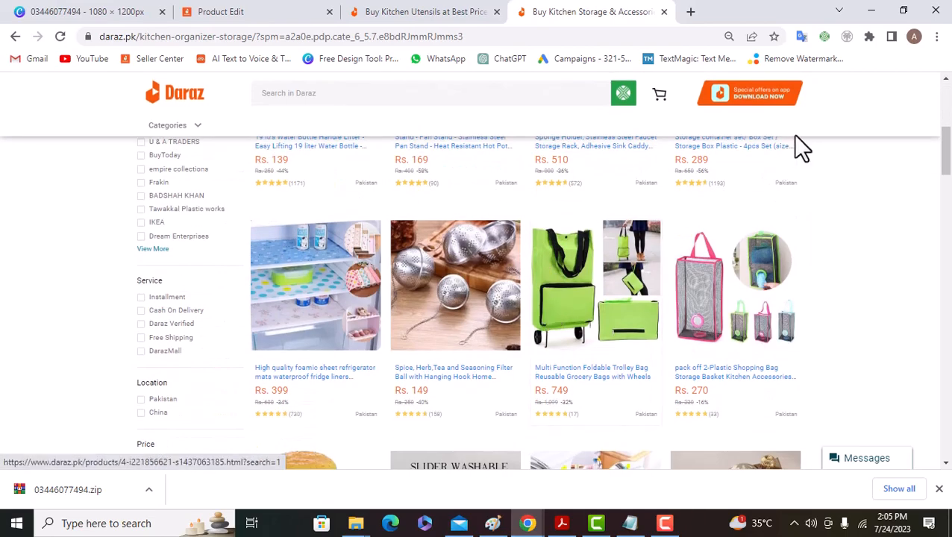
scroll(776, 417, "down", 1)
scroll(752, 437, "down", 8)
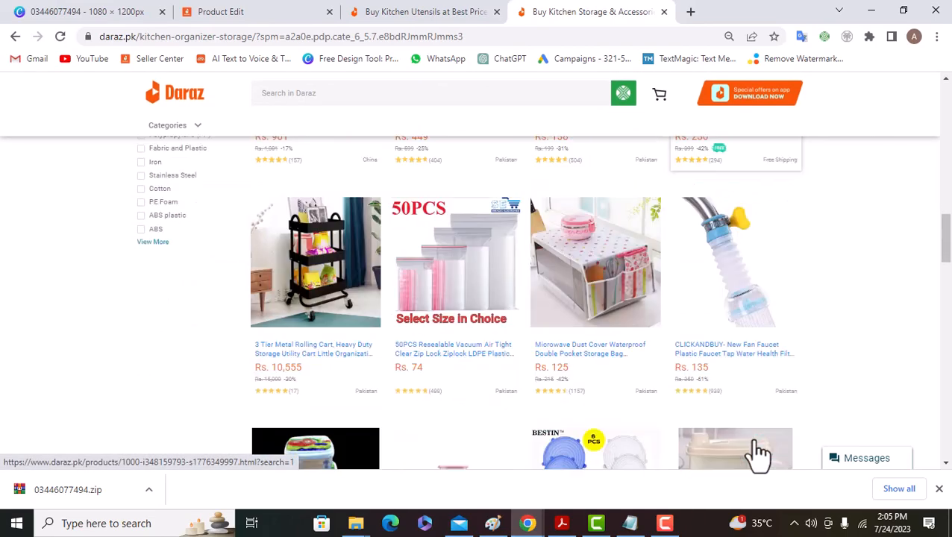
scroll(819, 394, "down", 5)
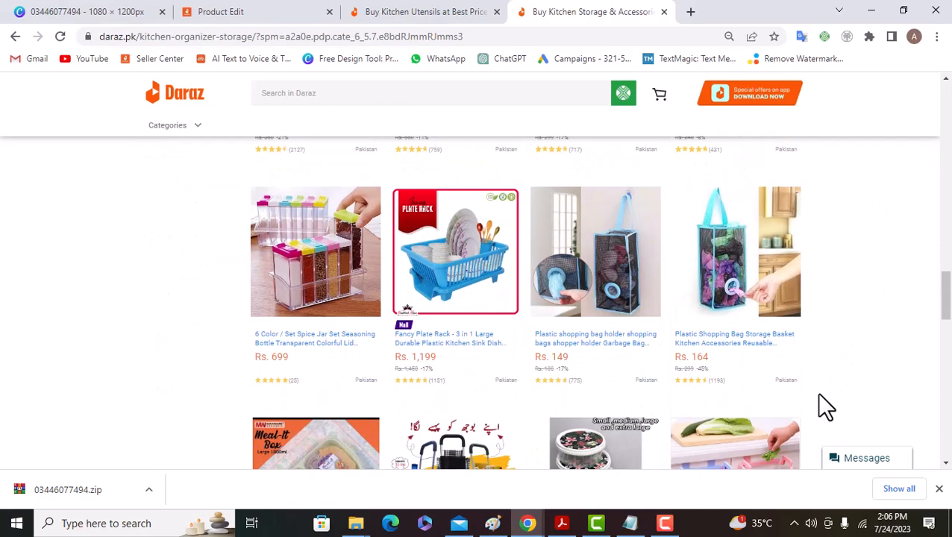
scroll(818, 395, "down", 4)
scroll(825, 406, "down", 6)
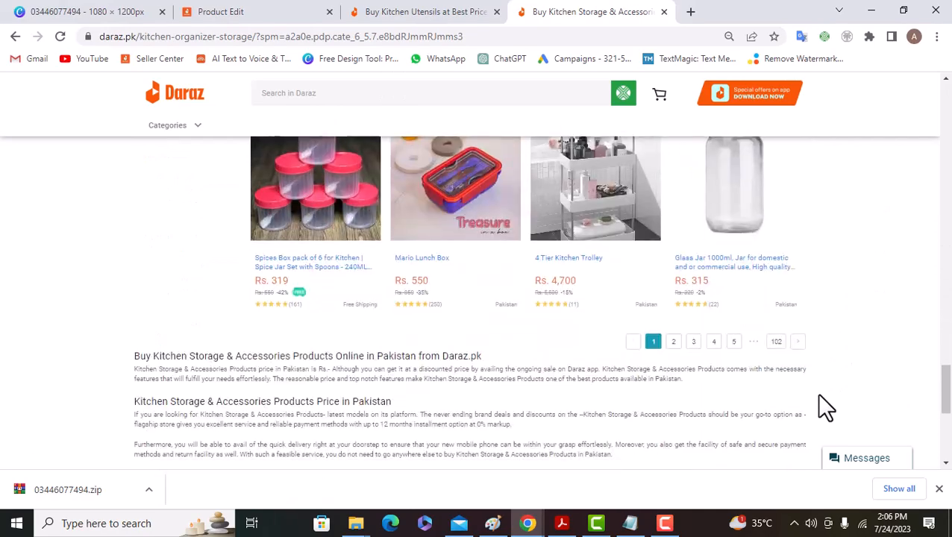
scroll(644, 303, "up", 10)
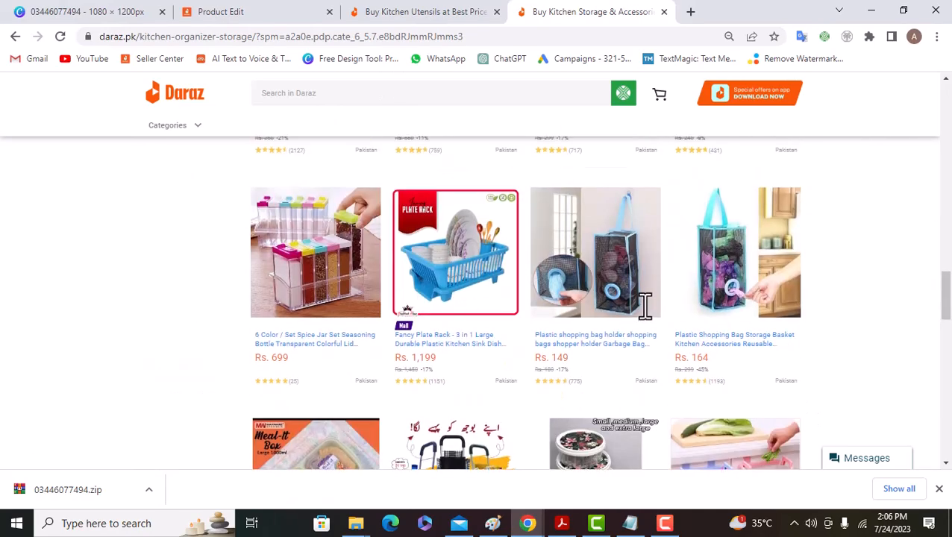
scroll(643, 304, "up", 12)
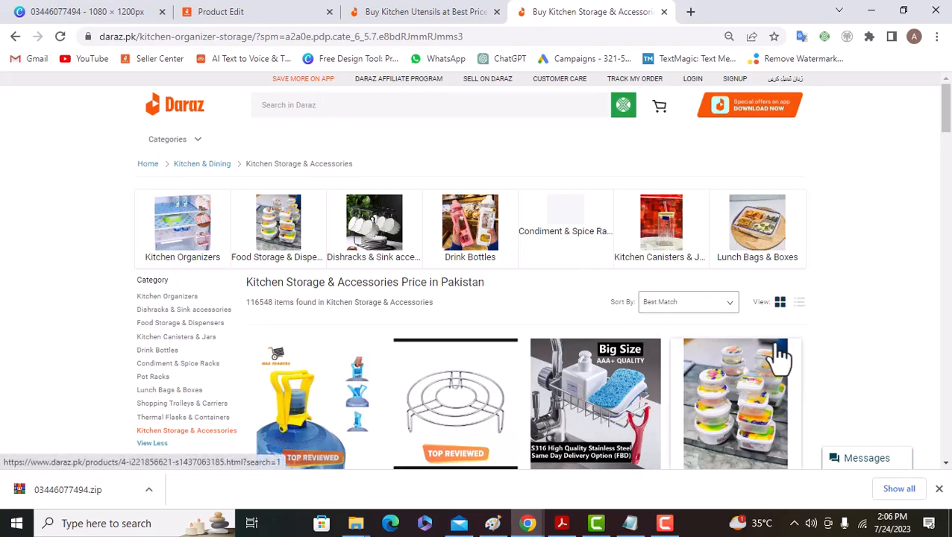
scroll(779, 358, "down", 10)
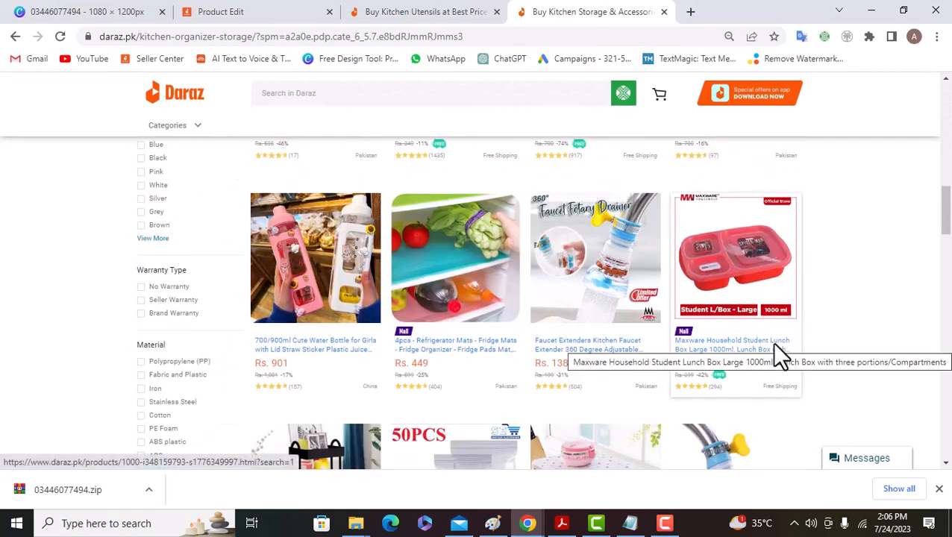
Return to the product listing form and choose the recommended category Kitchen & Dining>Kitchen Storage & Accessories>Food Storage & Dispensers
left_click(408, 11)
left_click(557, 12)
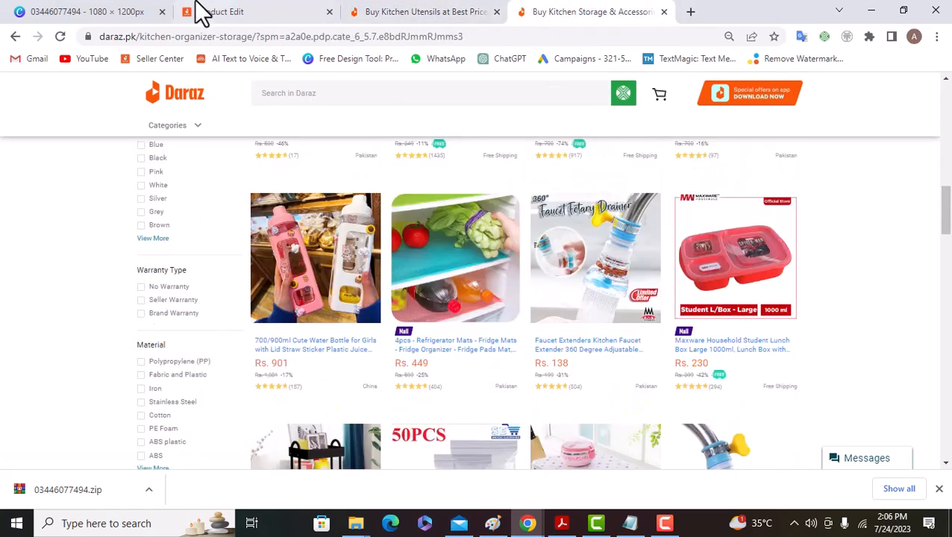
left_click(222, 12)
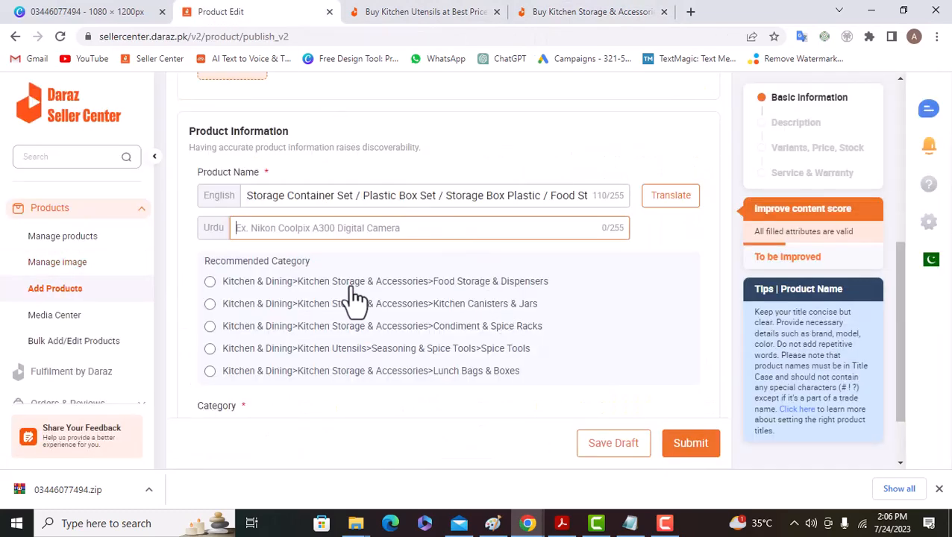
left_click(418, 11)
left_click(590, 11)
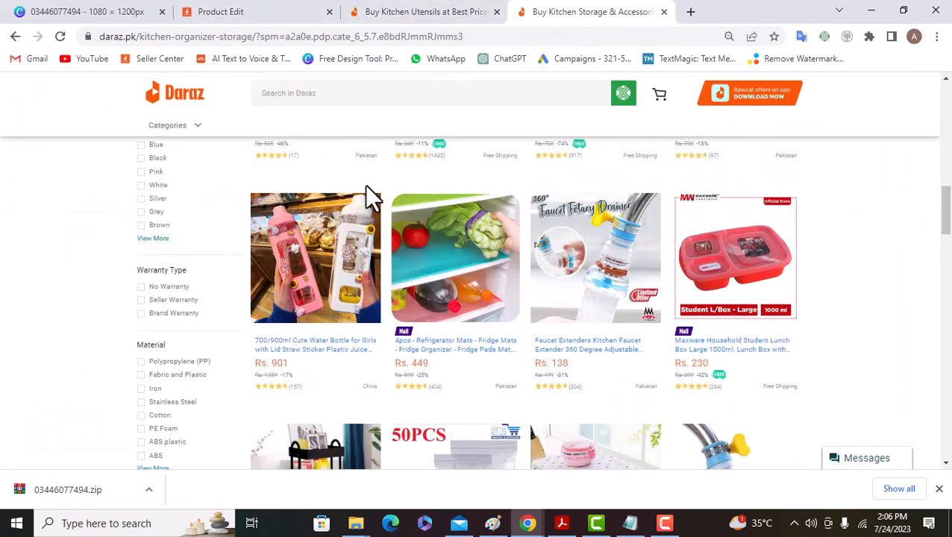
left_click(291, 11)
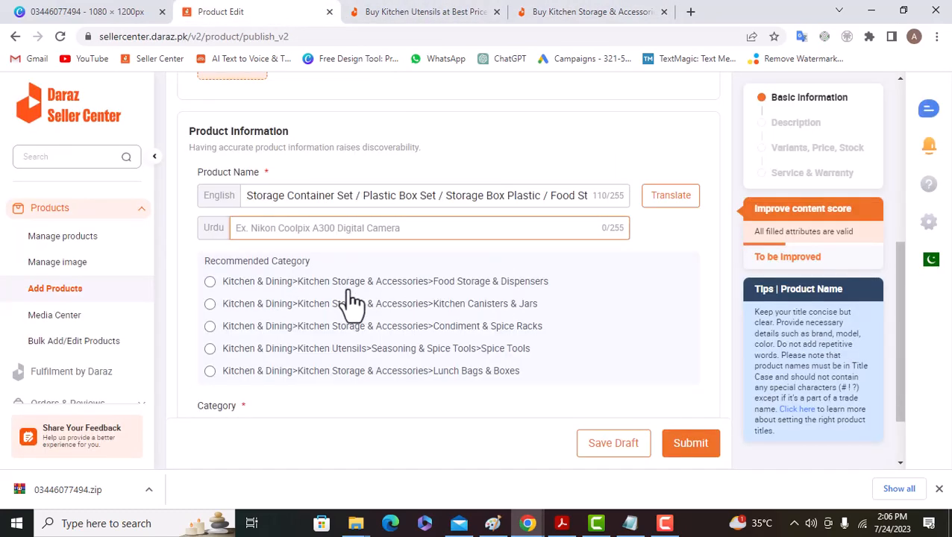
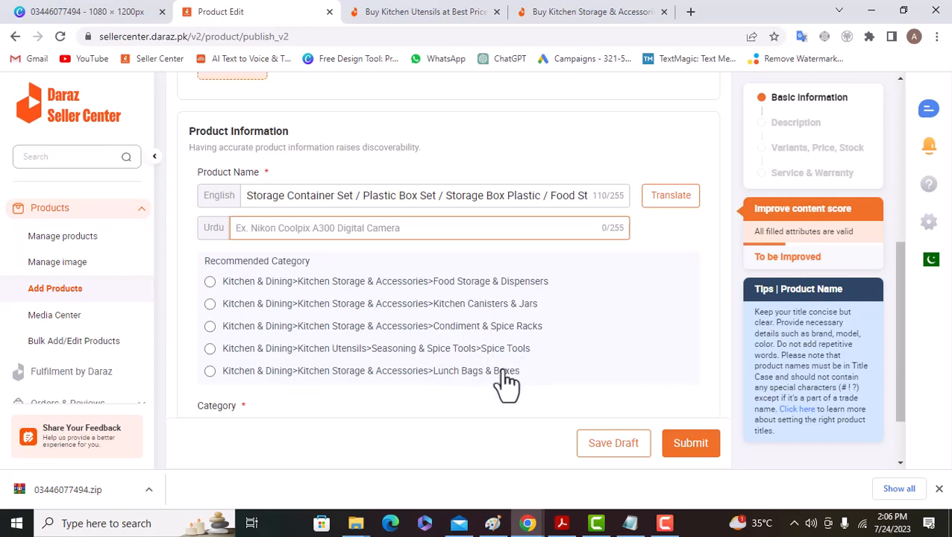
left_click(210, 282)
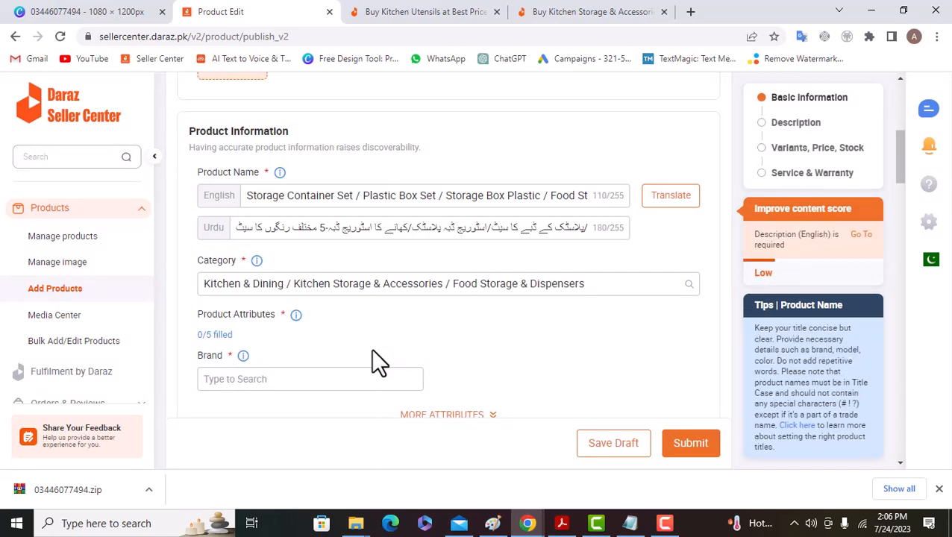
Set the product's brand to No Brand and close the separate page for adding a new brand
scroll(371, 349, "down", 2)
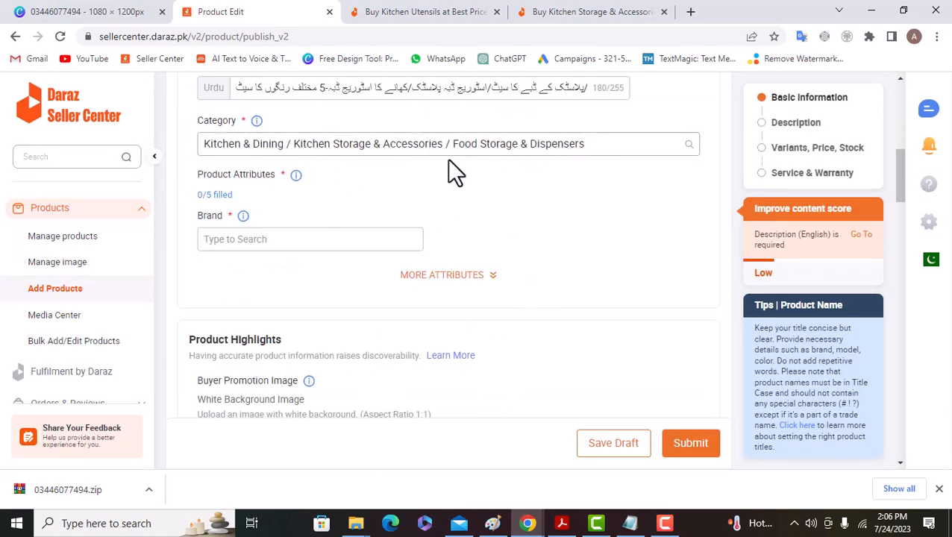
left_click(277, 239)
left_click(312, 327)
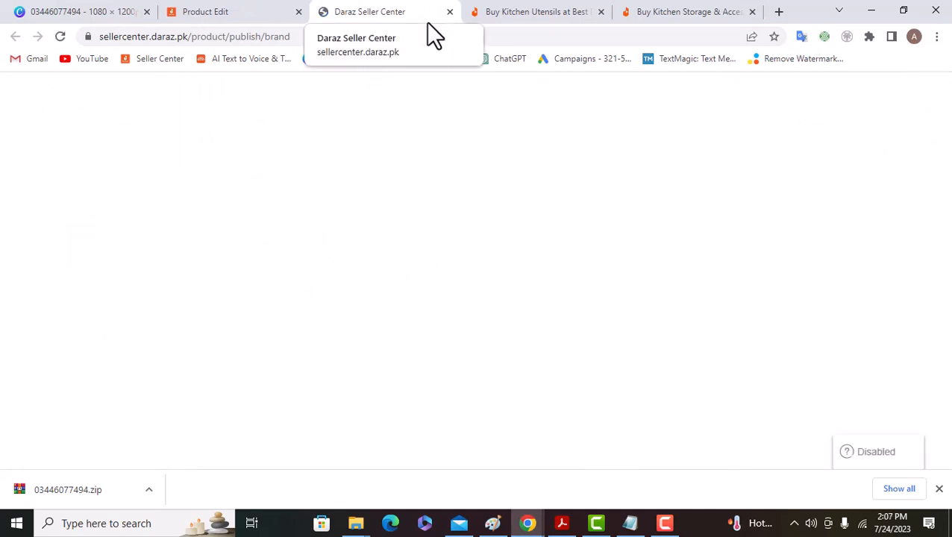
left_click(267, 12)
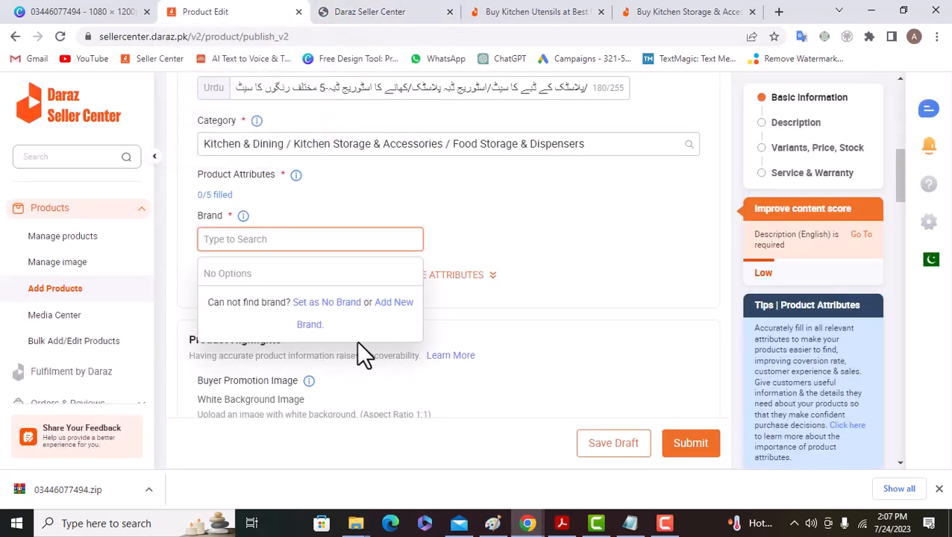
left_click(340, 304)
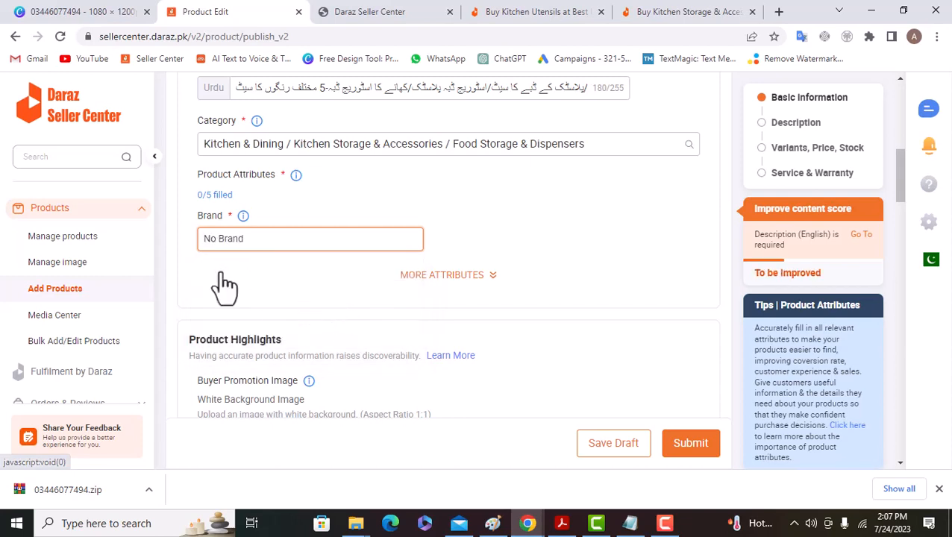
left_click(450, 11)
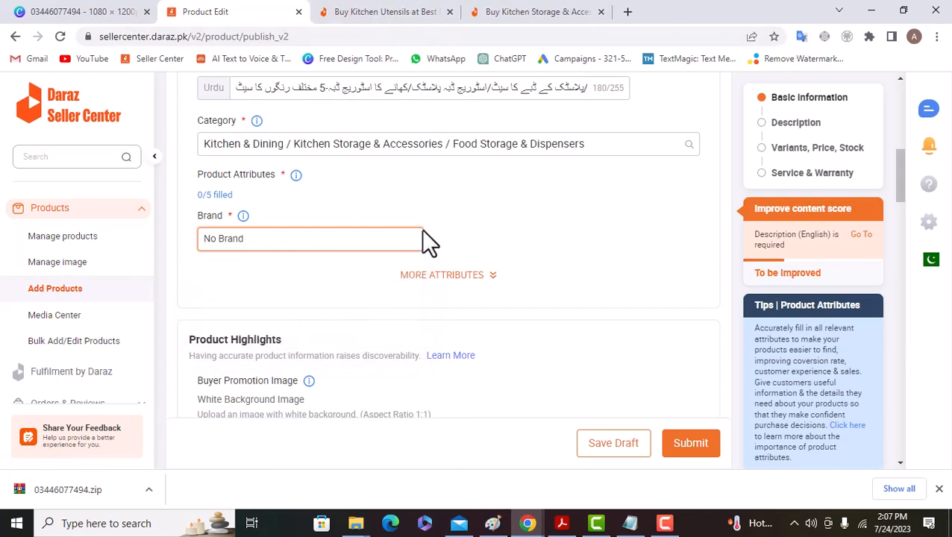
Review the Product Highlights section, from the white background image upload to the English highlights editor
scroll(386, 276, "down", 1)
scroll(386, 285, "down", 2)
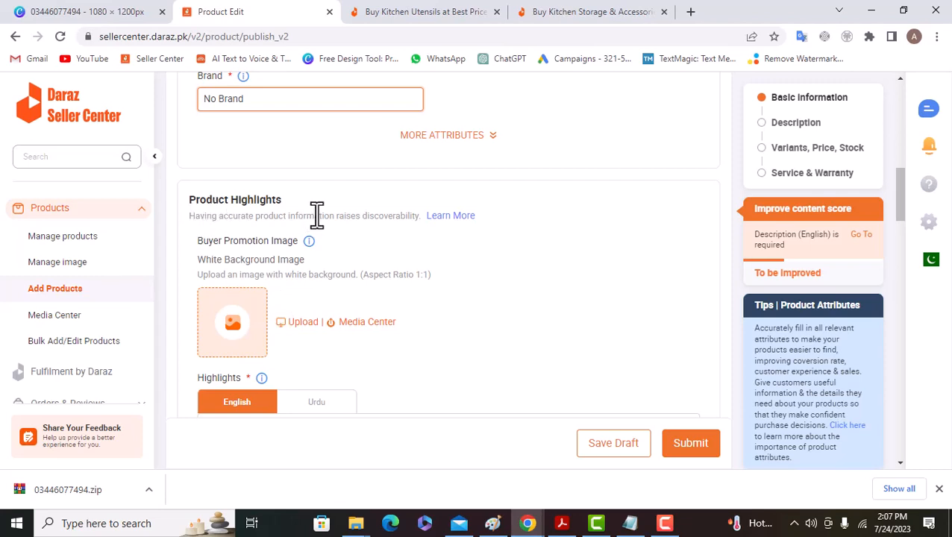
scroll(400, 297, "down", 1)
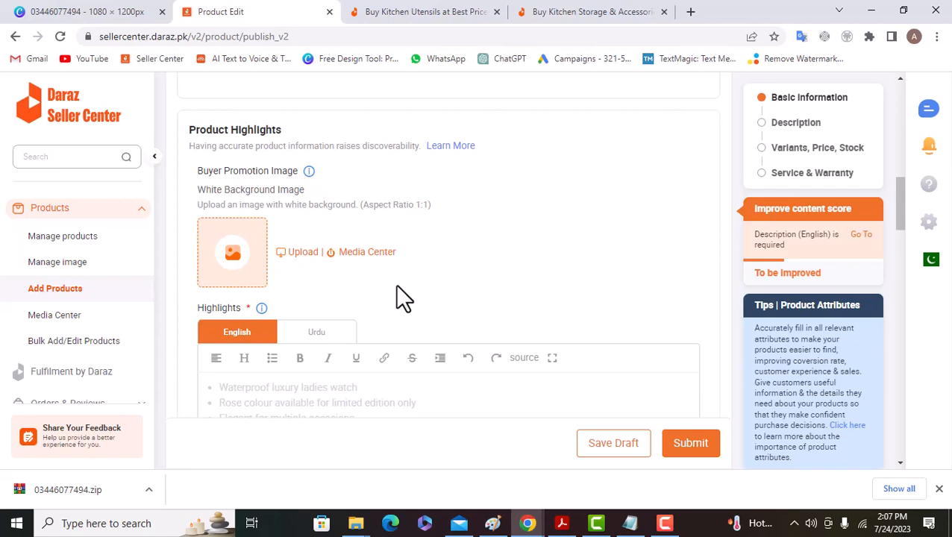
scroll(399, 299, "down", 2)
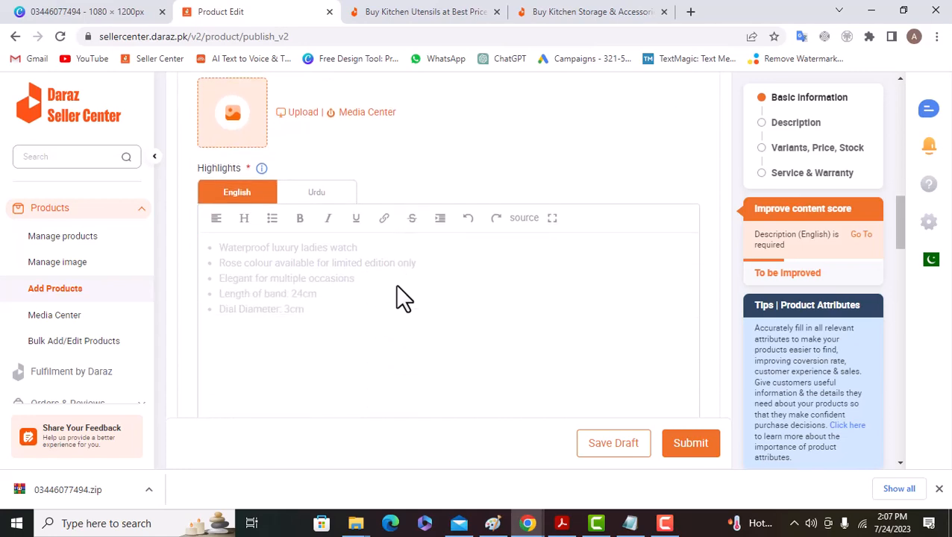
scroll(389, 298, "up", 3)
scroll(389, 299, "down", 2)
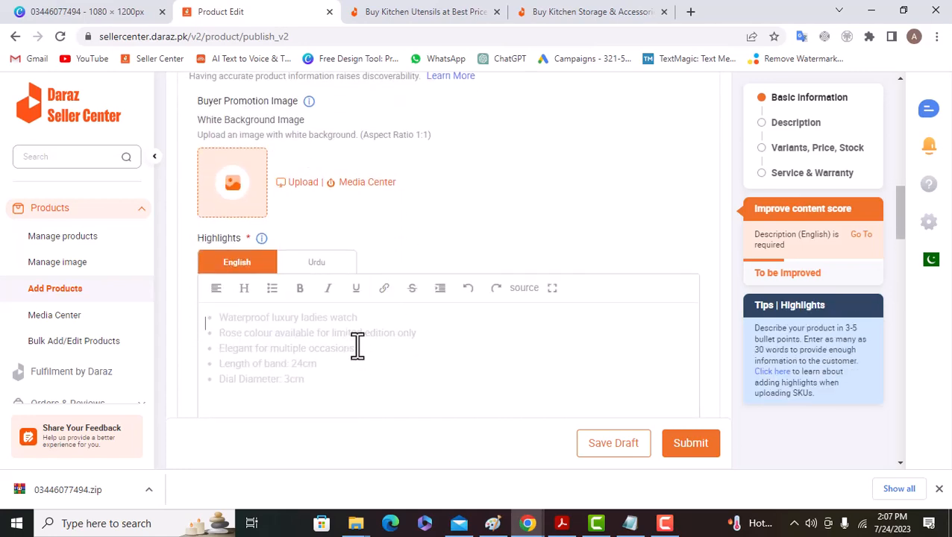
scroll(357, 344, "down", 1)
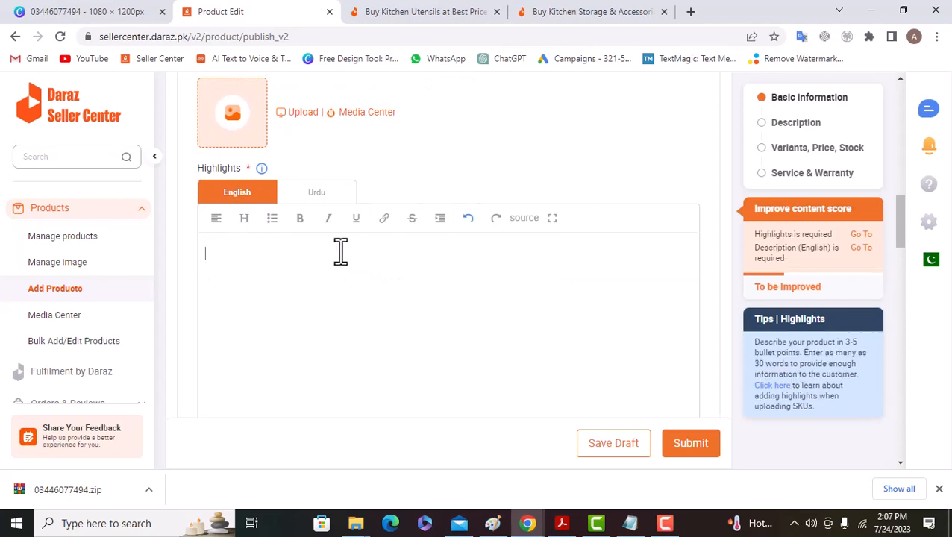
Find a comparable food container in Kitchen Storage & Accessories and open the 4pcs Storage container set/ Box Set product on its own page
left_click(425, 11)
left_click(649, 11)
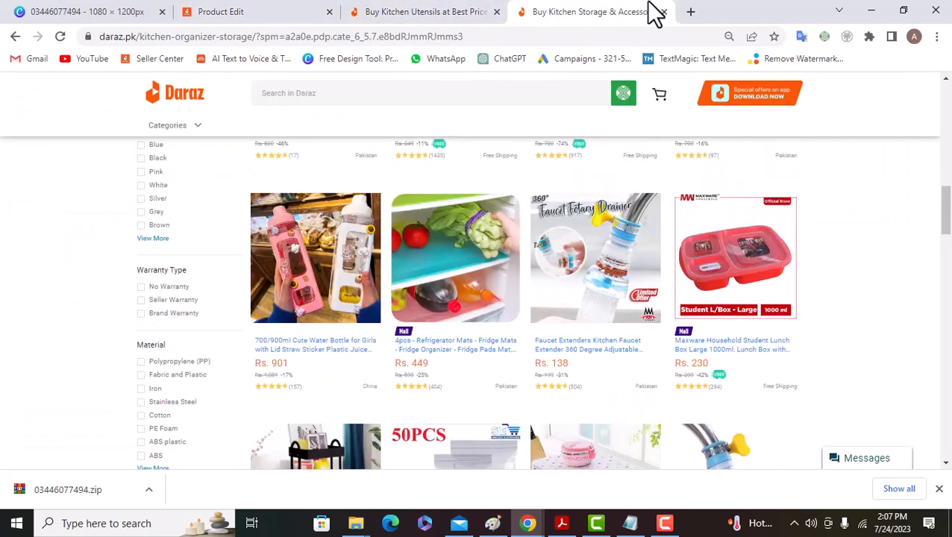
left_click(448, 15)
scroll(563, 308, "up", 10)
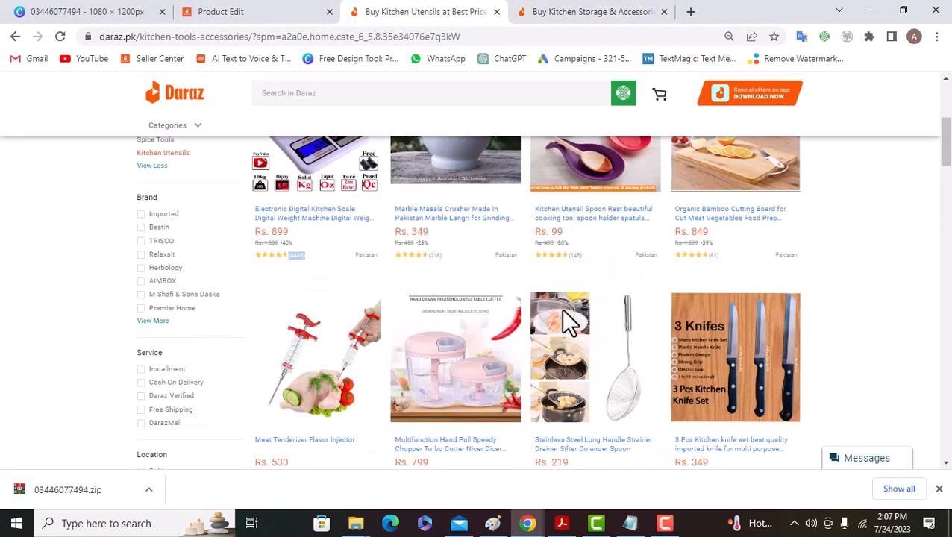
scroll(561, 311, "down", 5)
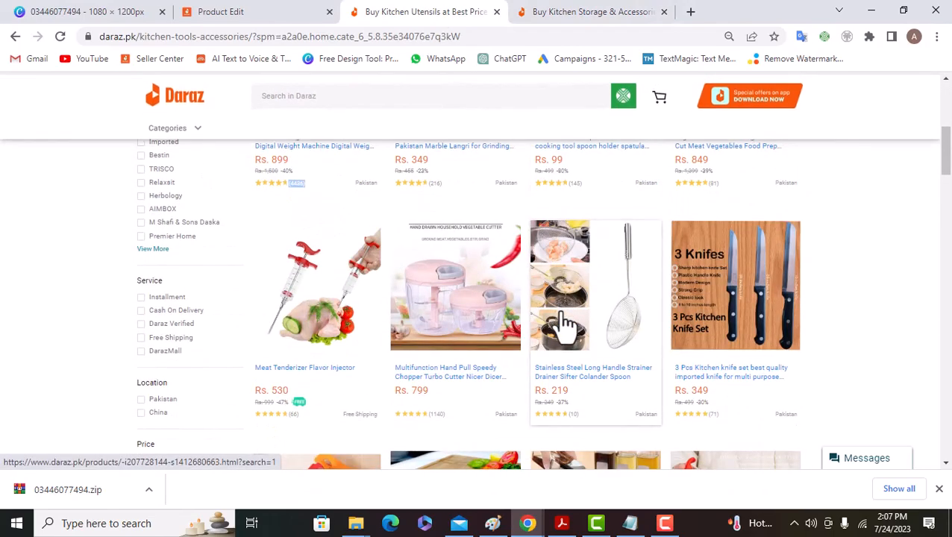
scroll(565, 323, "up", 5)
left_click(554, 11)
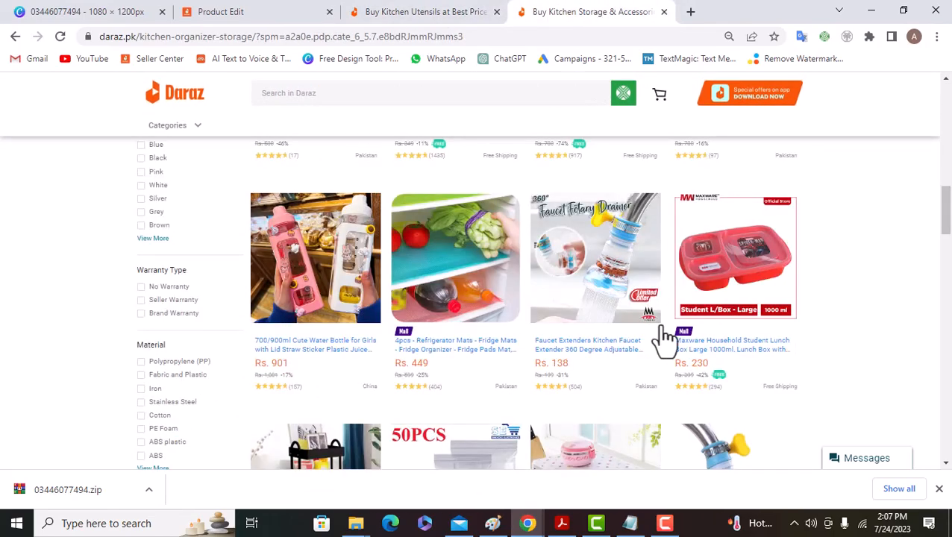
scroll(669, 333, "down", 3)
scroll(675, 358, "up", 8)
scroll(679, 383, "down", 3)
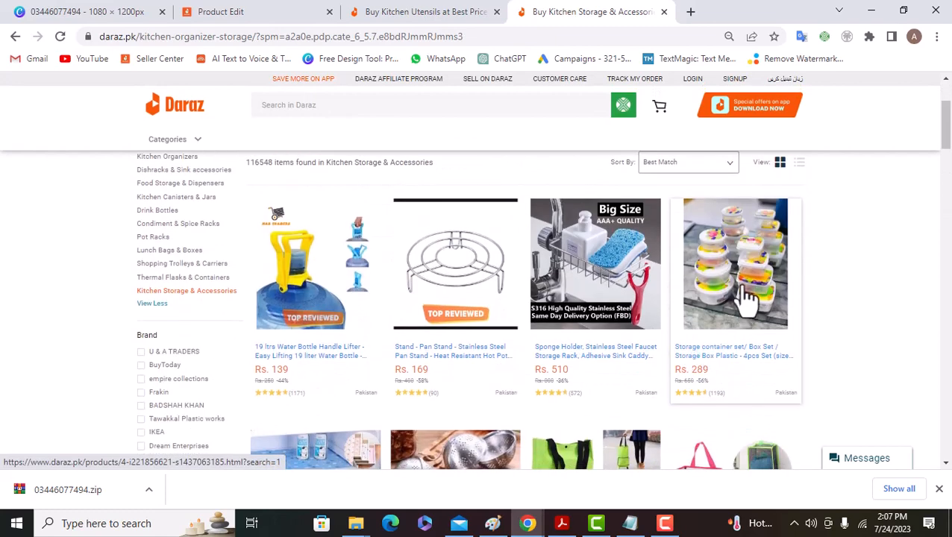
right_click(740, 287)
left_click(785, 40)
left_click(716, 10)
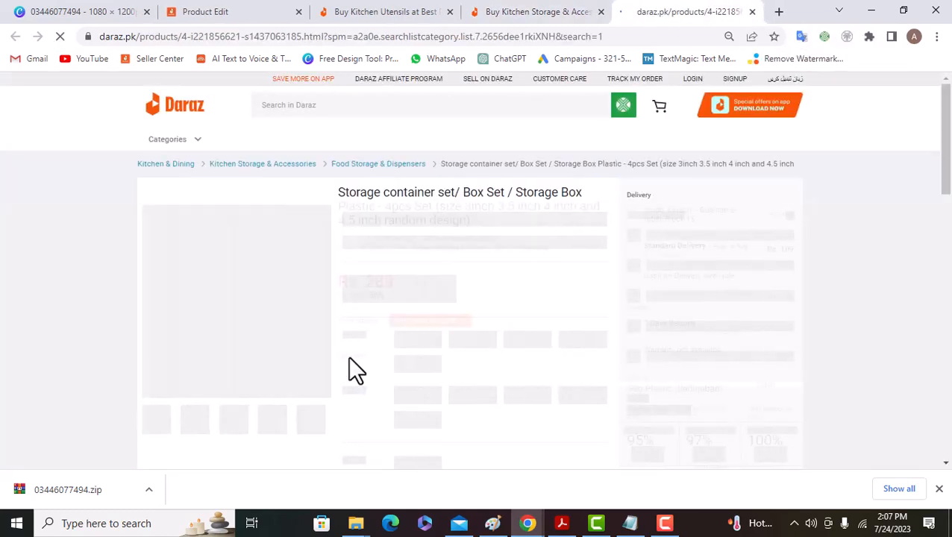
Copy the seven product detail bullet points of the storage container set, from Elegant Design with Durable Strength to Compact Sizes
scroll(349, 356, "down", 3)
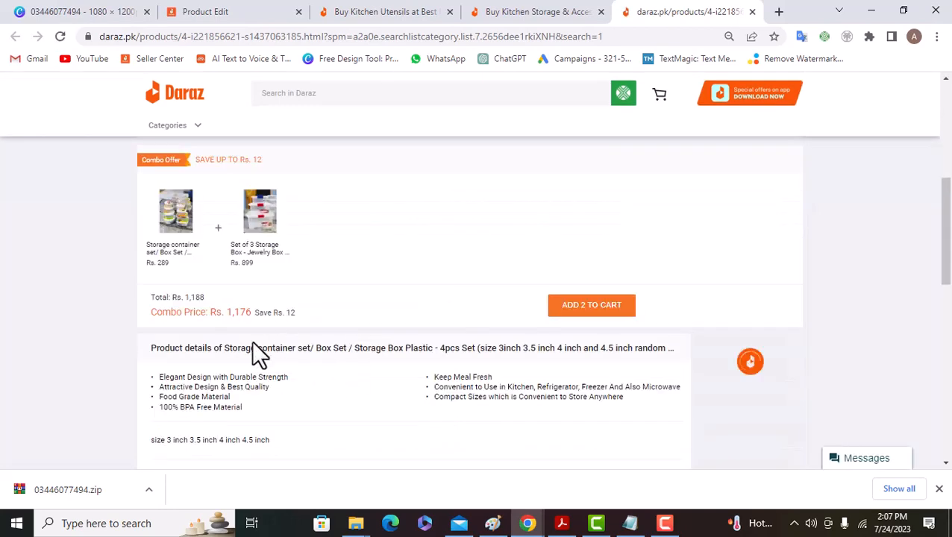
scroll(274, 343, "down", 2)
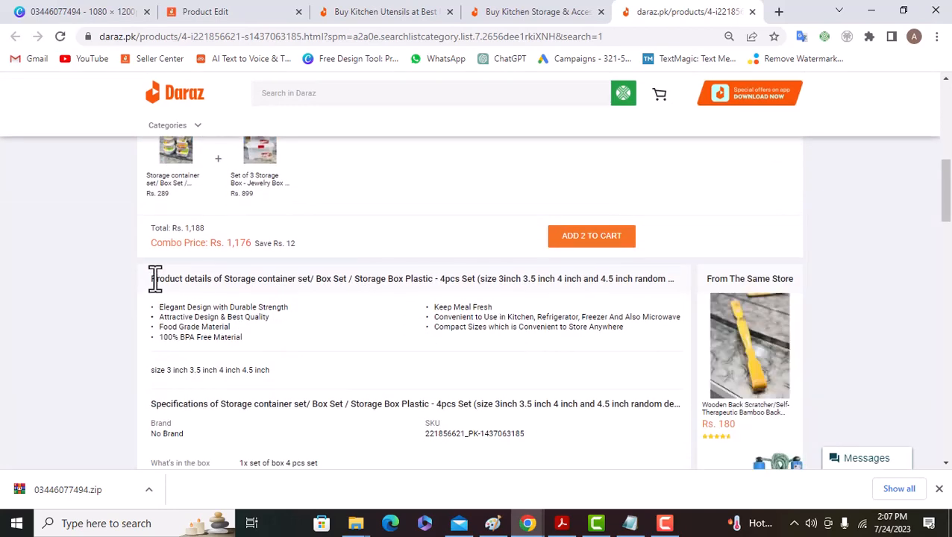
left_click_drag(151, 278, 373, 306)
left_click(195, 319)
left_click_drag(161, 307, 645, 334)
key("ctrl+c")
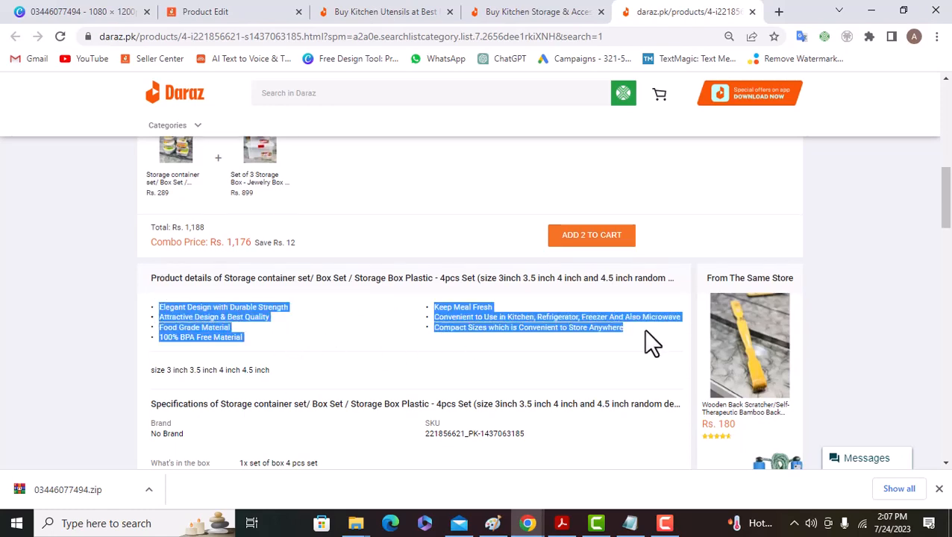
scroll(466, 376, "down", 2)
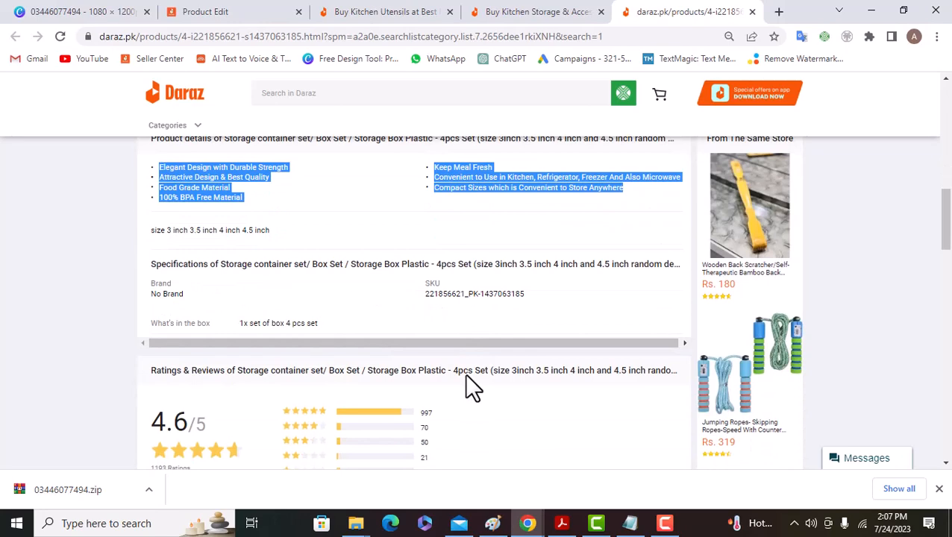
scroll(467, 376, "down", 2)
scroll(467, 376, "up", 4)
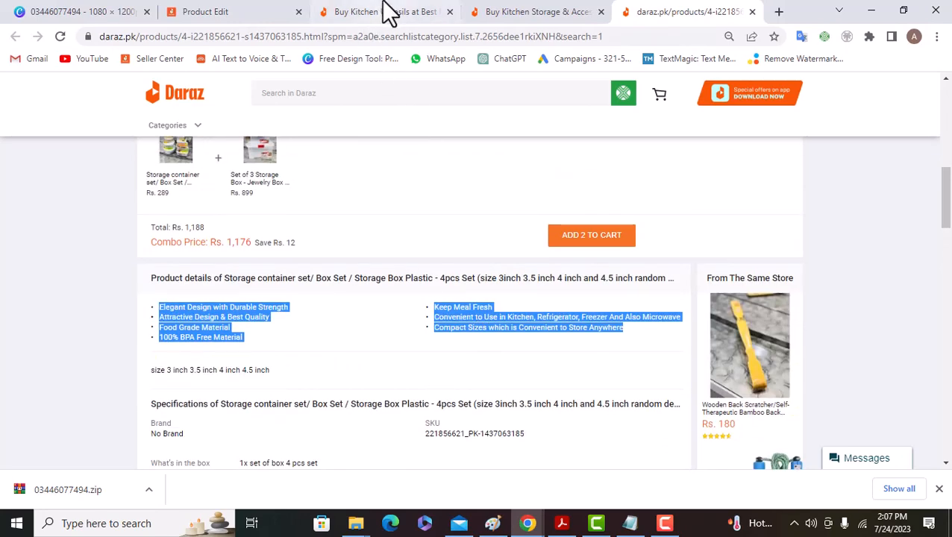
Paste the copied bullet points into the listing form's English highlights and remove the empty bullet after the first point
left_click(388, 13)
left_click(238, 12)
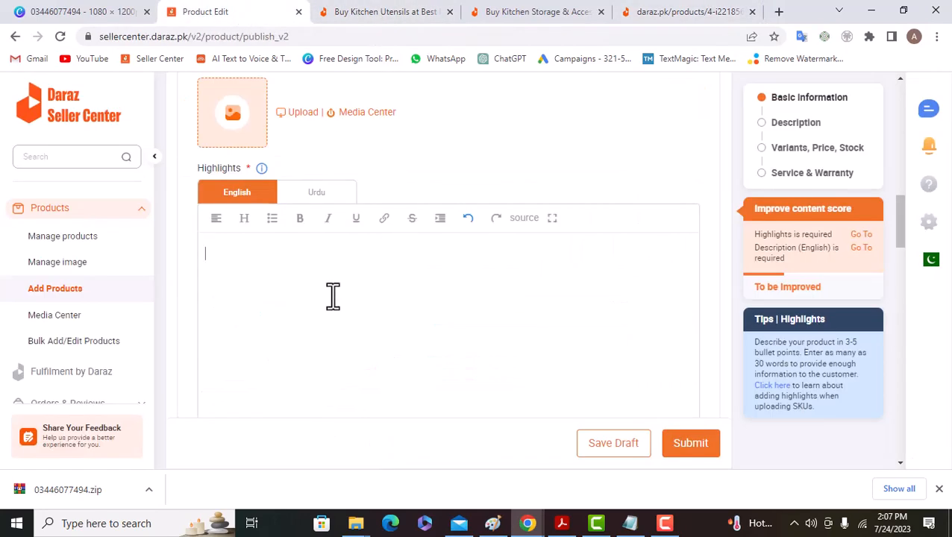
left_click(332, 296)
key("ctrl+v")
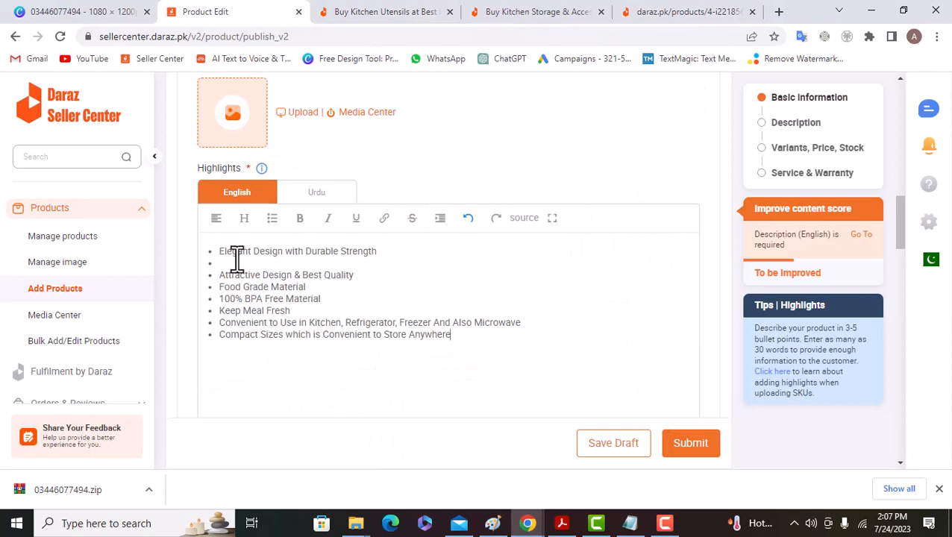
left_click(221, 263)
key("BackSpace")
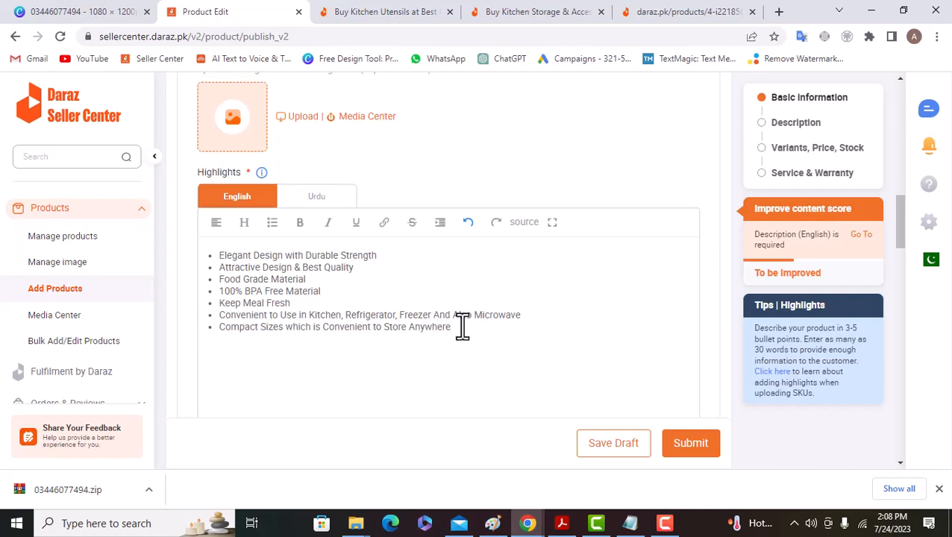
Check what the English description needs, and examine the reference product's ratings, customer reviews and title area for usable content
scroll(443, 319, "down", 5)
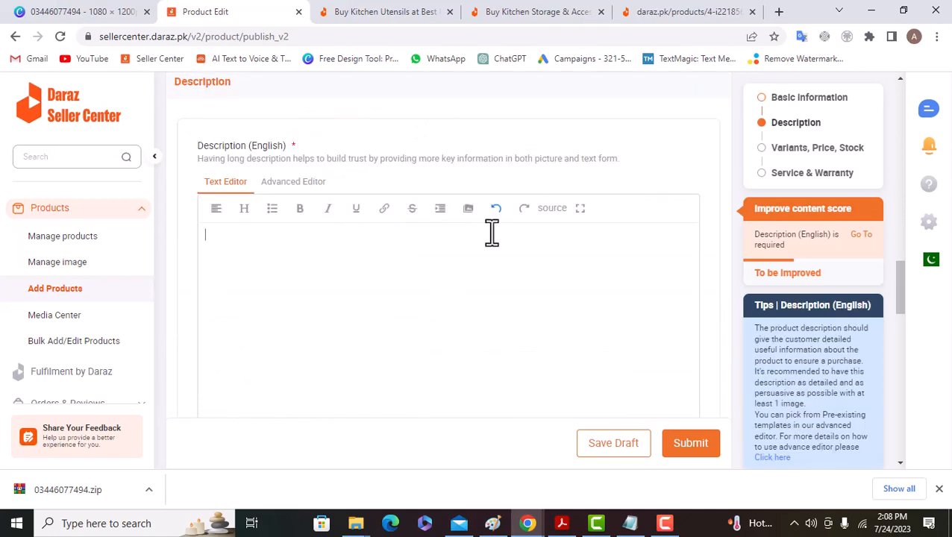
left_click(651, 9)
left_click(881, 261)
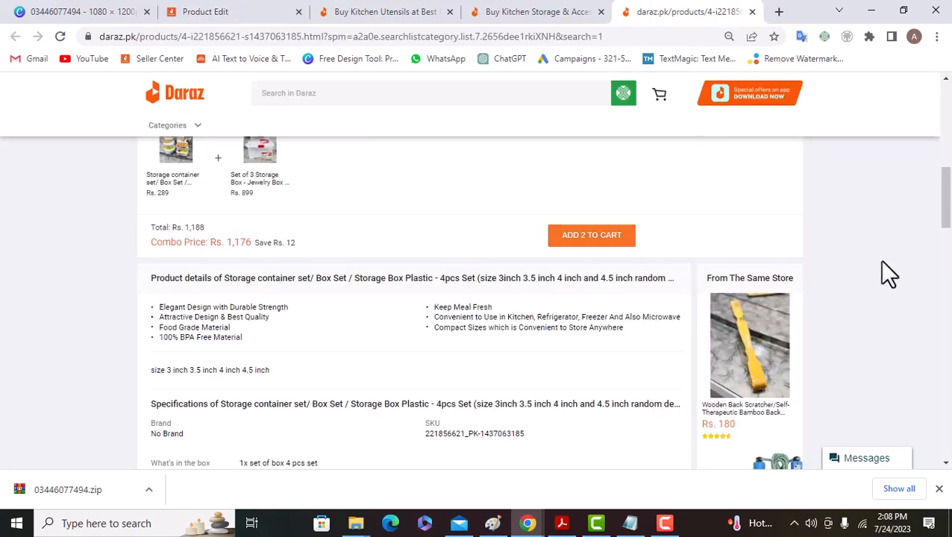
scroll(485, 367, "down", 8)
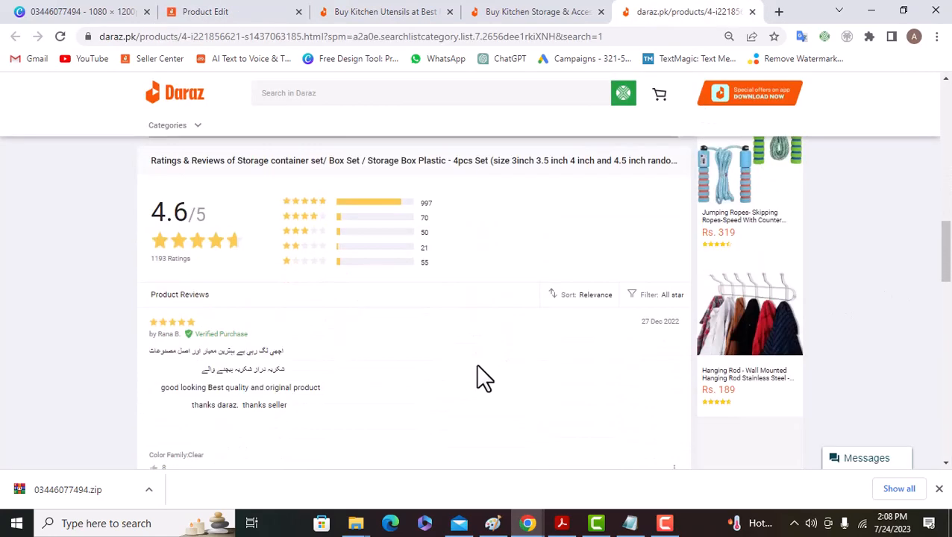
scroll(478, 365, "down", 2)
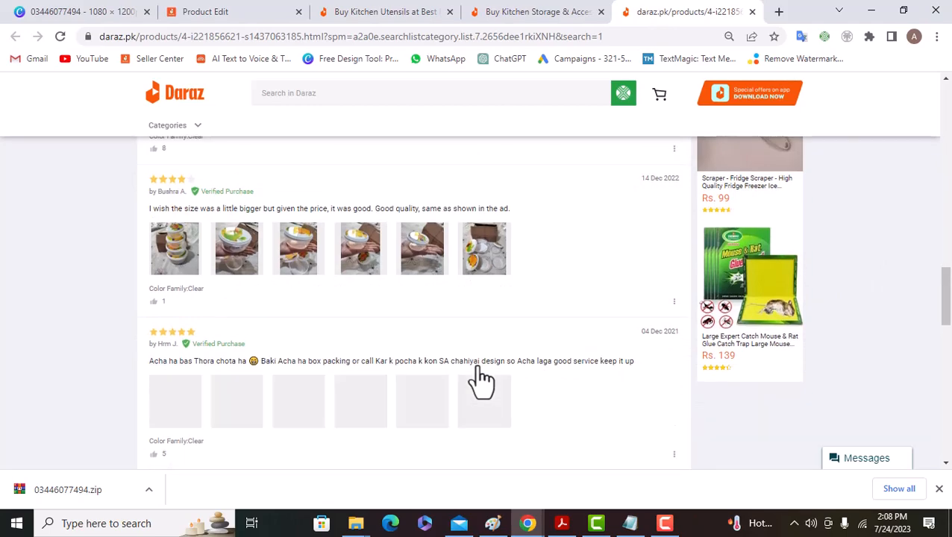
scroll(479, 369, "down", 3)
scroll(478, 366, "up", 8)
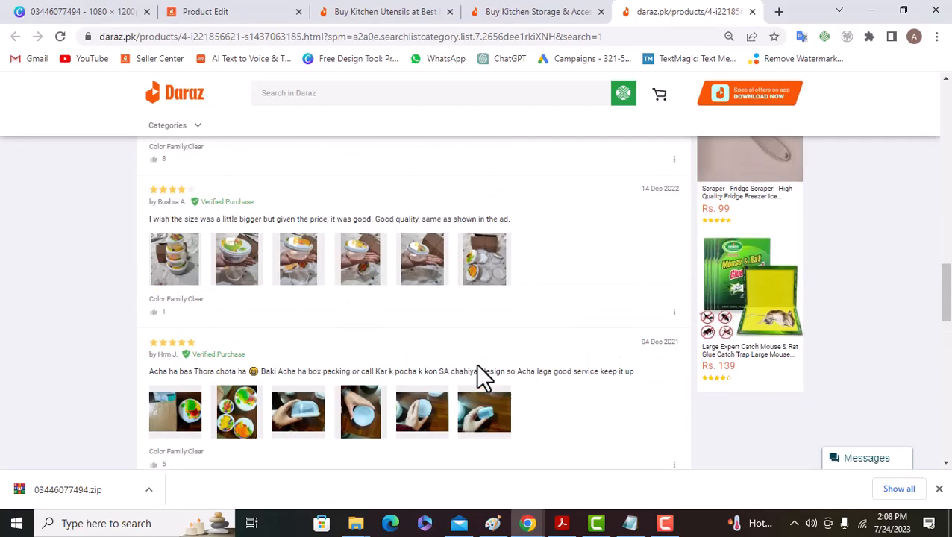
scroll(479, 367, "up", 15)
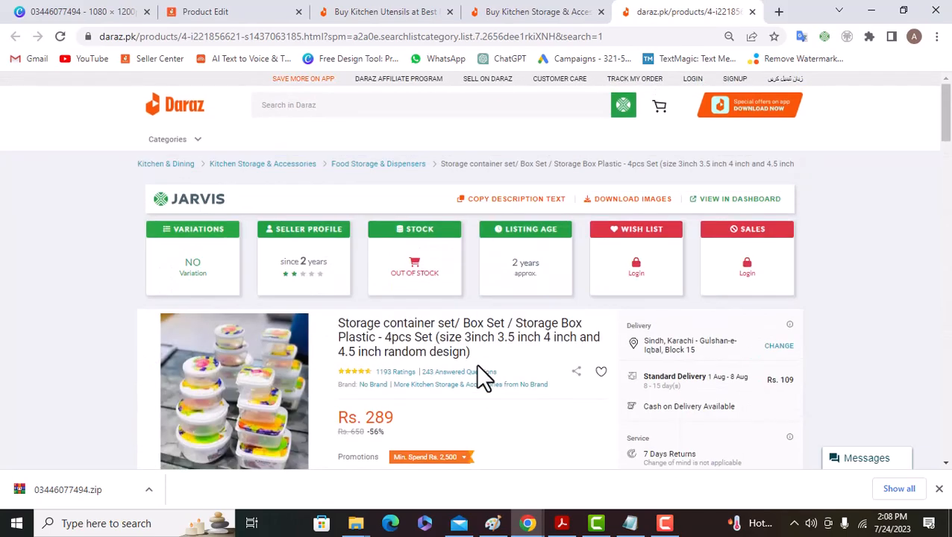
Return to the listing form and paste the prepared "Specifications of Food Plastic Container" text into the English description
left_click(350, 11)
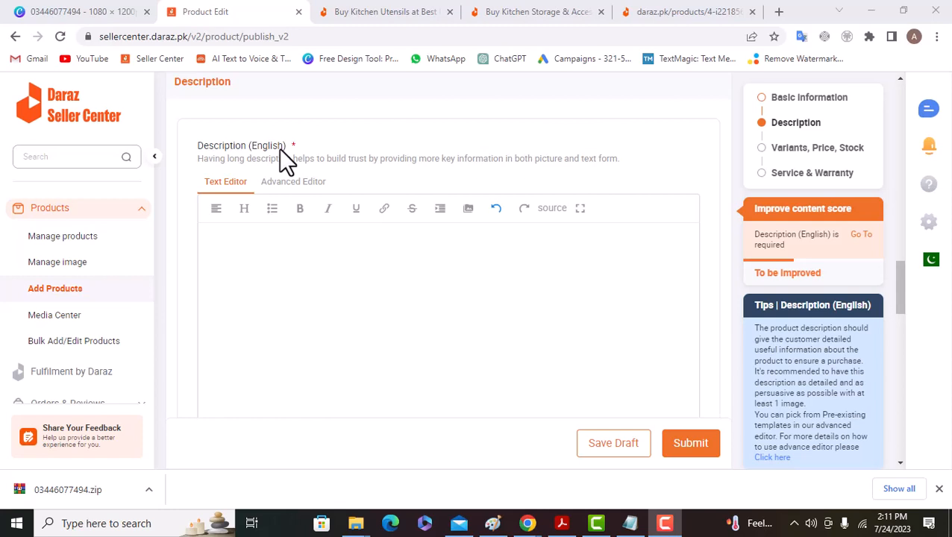
left_click(314, 266)
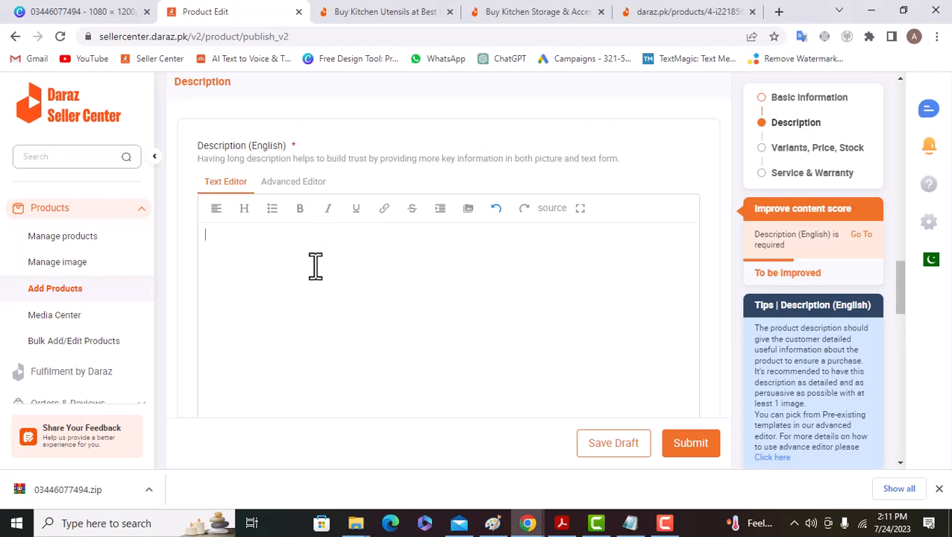
key("ctrl+v")
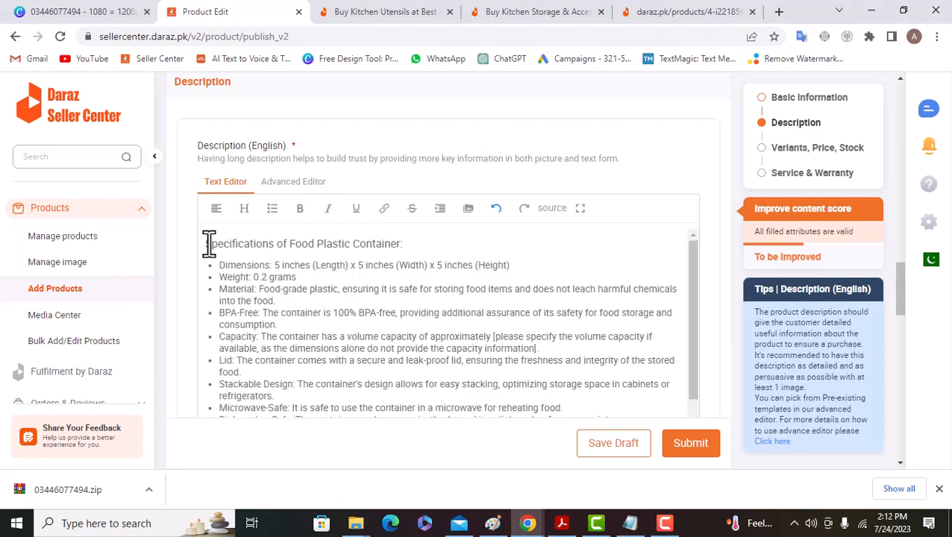
scroll(468, 336, "down", 3)
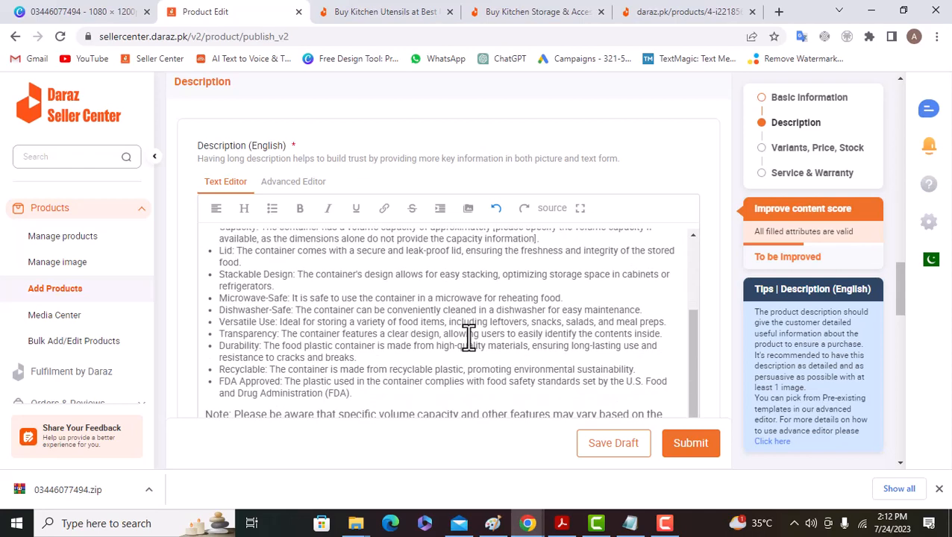
scroll(431, 386, "up", 3)
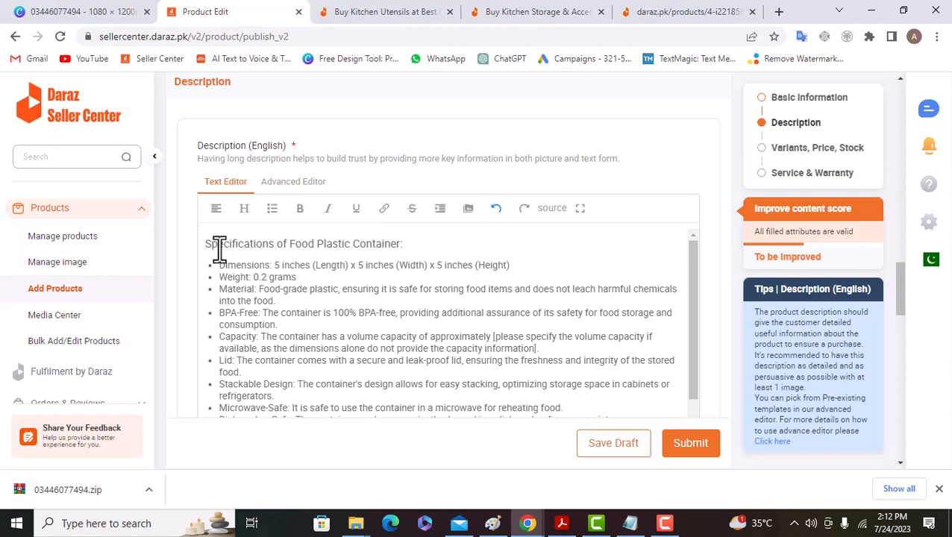
Review the description's heading and its Dimensions, Weight, Material, BPA-Free and Capacity points
left_click_drag(207, 243, 414, 244)
left_click(414, 244)
left_click_drag(219, 265, 515, 267)
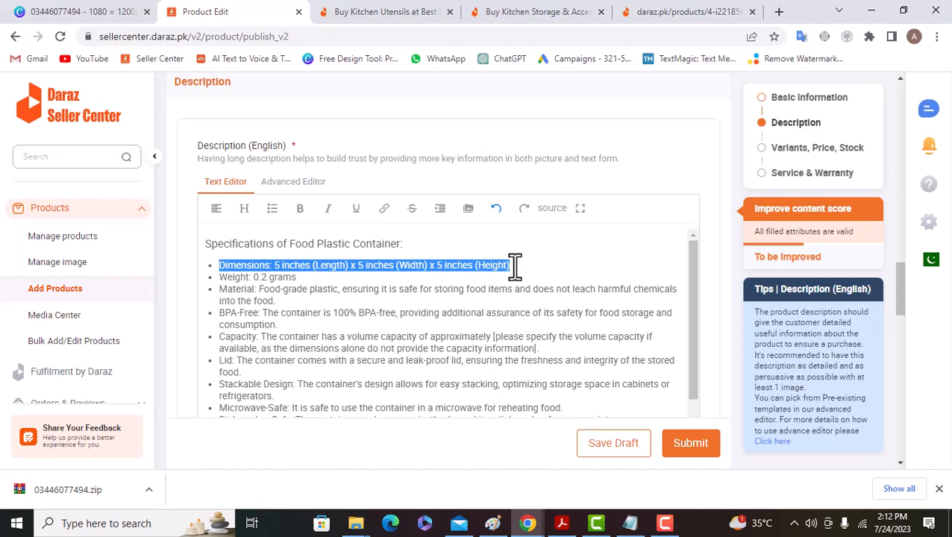
left_click(514, 266)
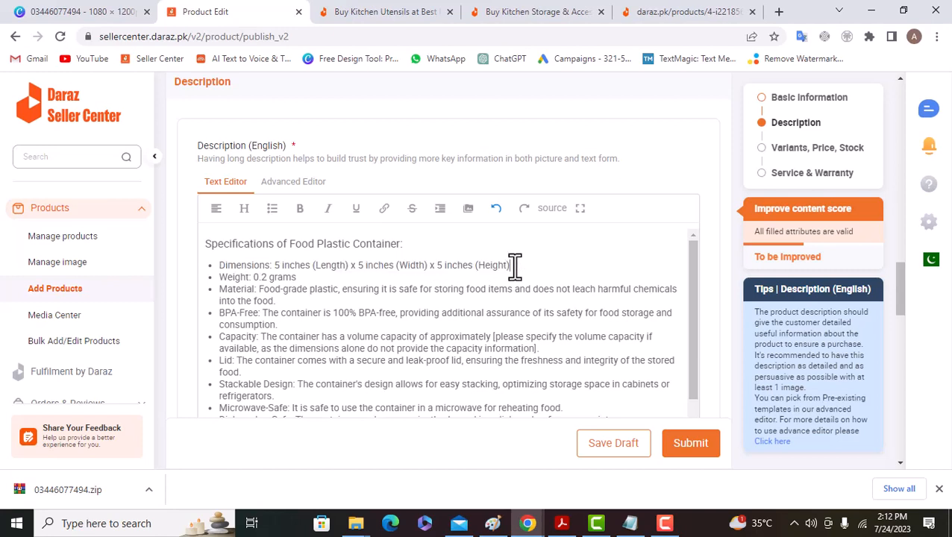
left_click_drag(222, 278, 323, 276)
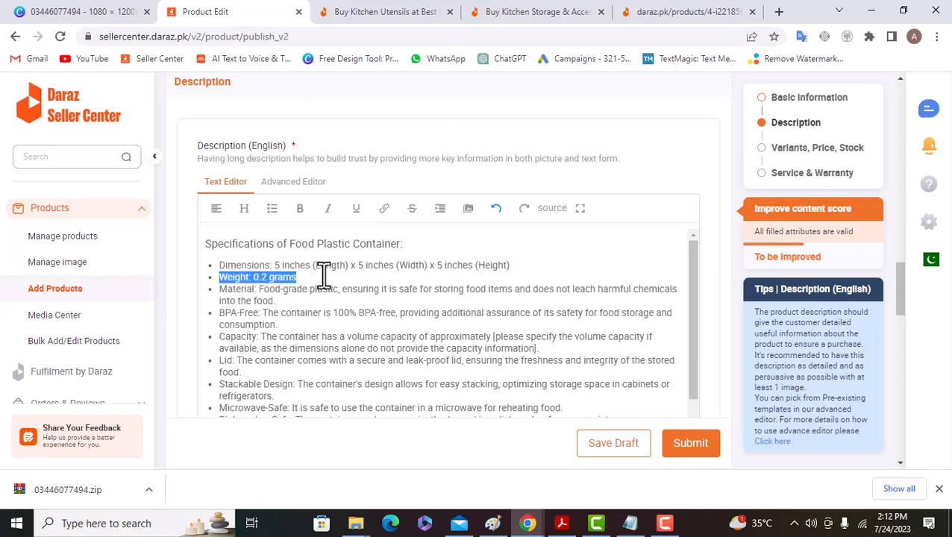
left_click_drag(221, 288, 541, 297)
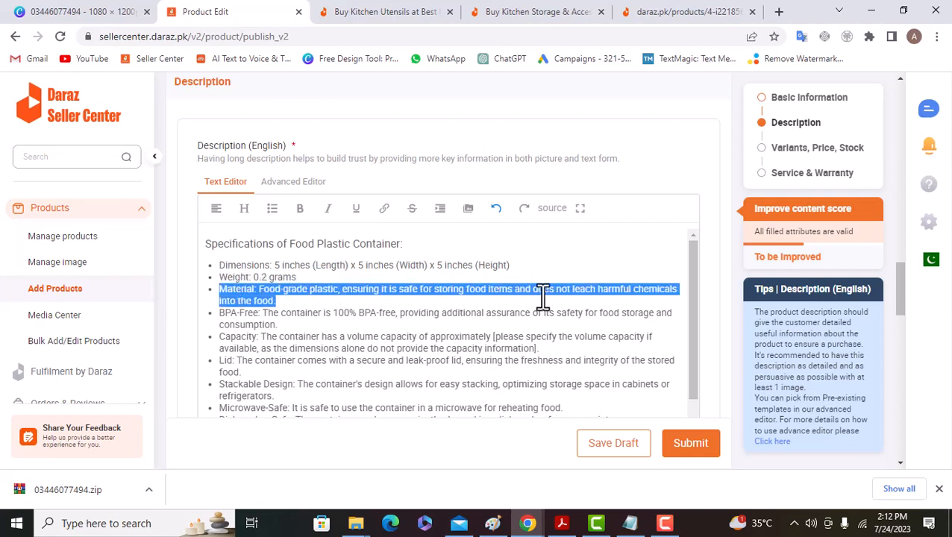
left_click(288, 303)
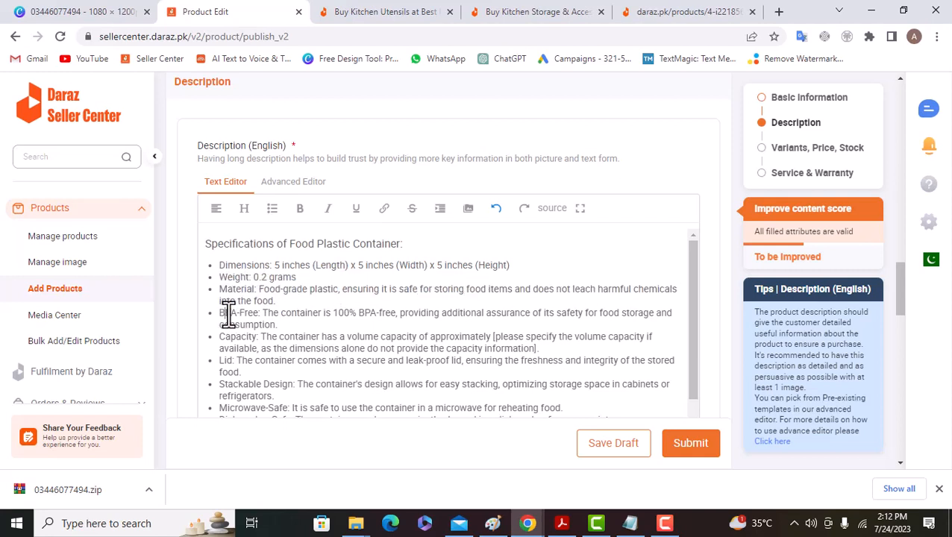
left_click_drag(226, 314, 350, 319)
left_click_drag(225, 337, 313, 337)
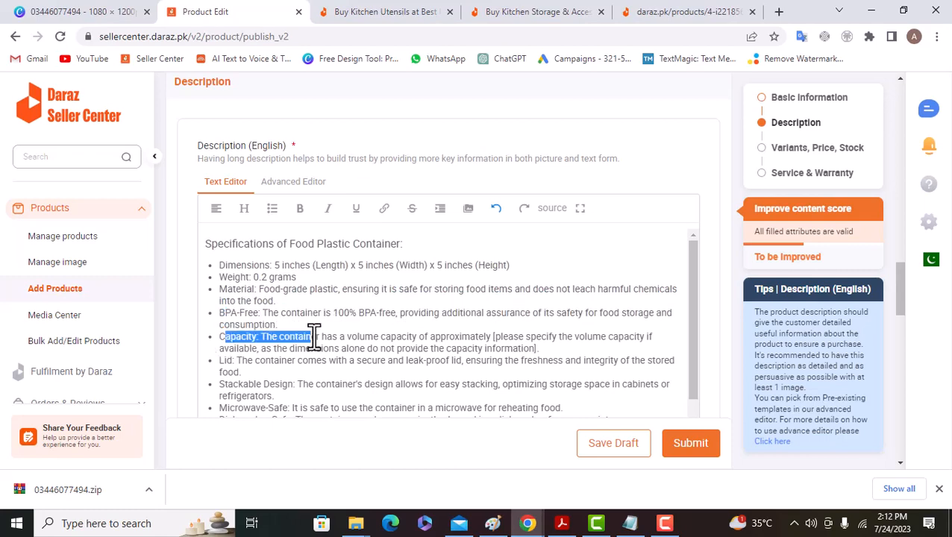
Review the remaining description points from Lid and Stackable Design through Recyclable and FDA Approved
scroll(313, 335, "down", 1)
left_click_drag(220, 293, 277, 292)
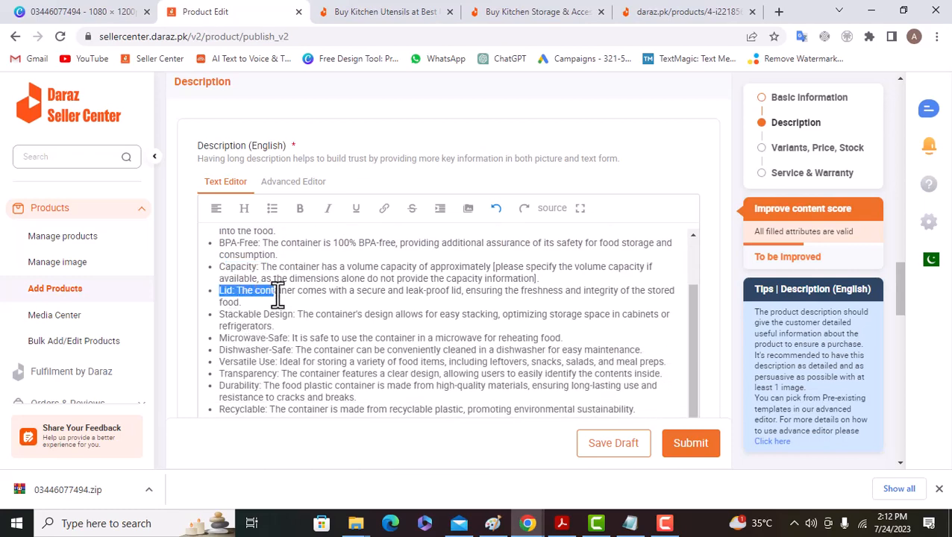
left_click_drag(221, 314, 304, 314)
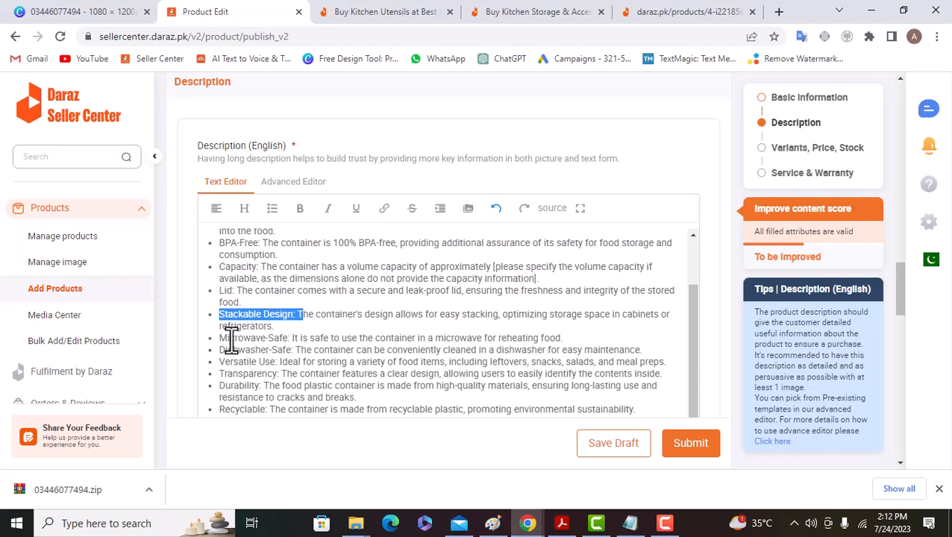
left_click_drag(226, 340, 293, 340)
scroll(268, 333, "down", 1)
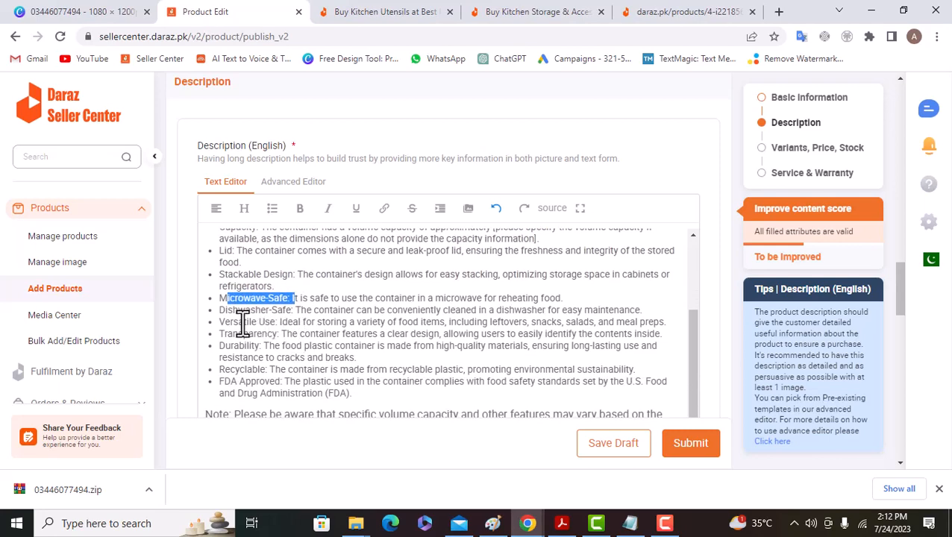
left_click_drag(220, 310, 315, 322)
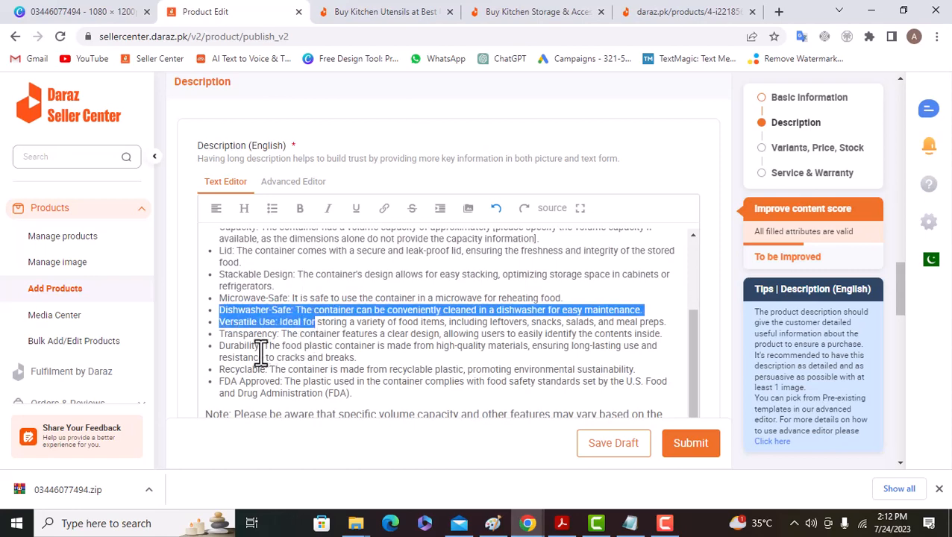
left_click_drag(224, 345, 301, 382)
scroll(306, 382, "down", 2)
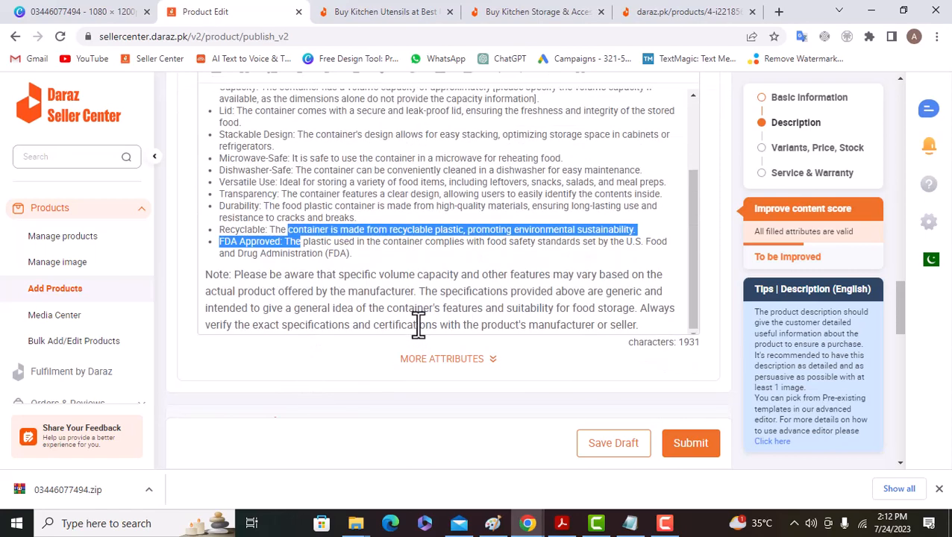
left_click(368, 255)
left_click_drag(368, 255, 193, 180)
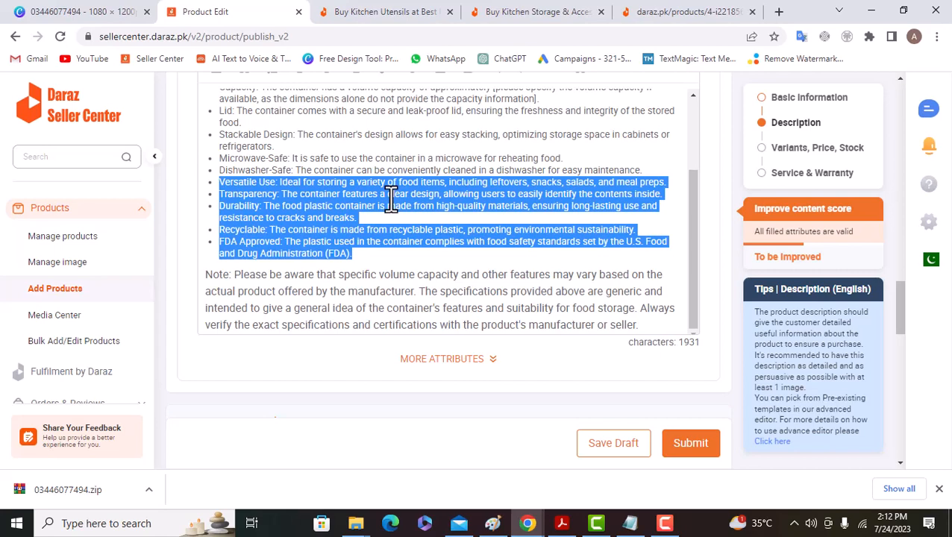
Insert image 3 from the Desktop Photos folder into the English description, directly after the FDA Approved point
left_click(371, 252)
scroll(370, 252, "down", 1)
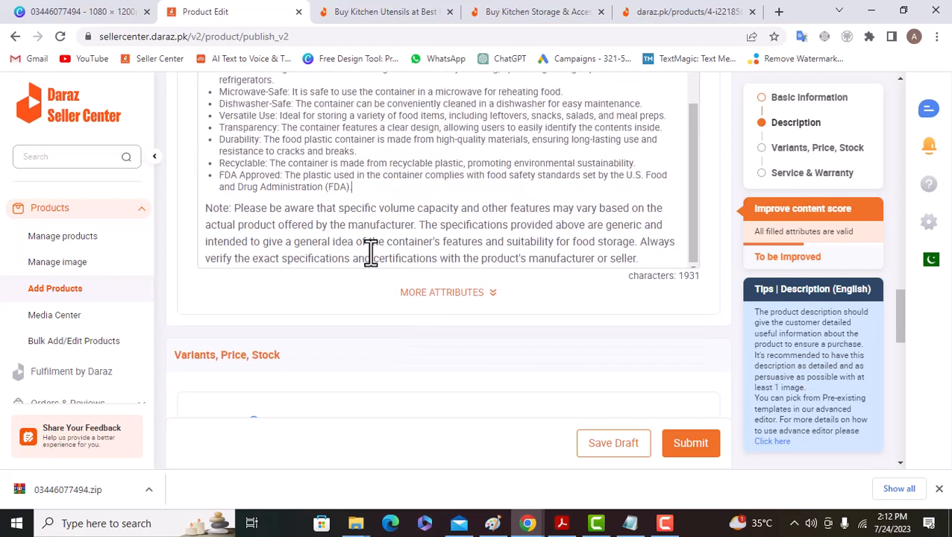
scroll(371, 254, "up", 1)
scroll(384, 231, "up", 2)
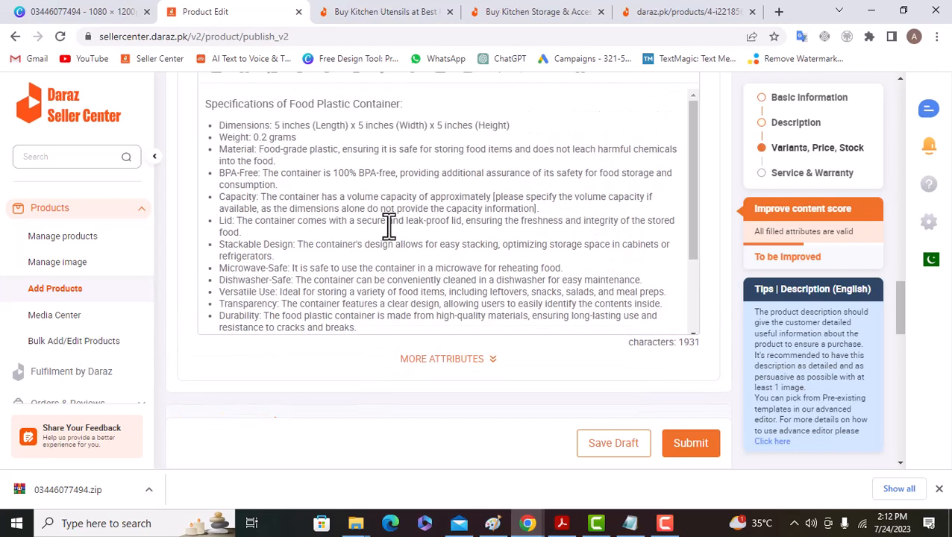
scroll(522, 308, "up", 2)
scroll(468, 331, "down", 8)
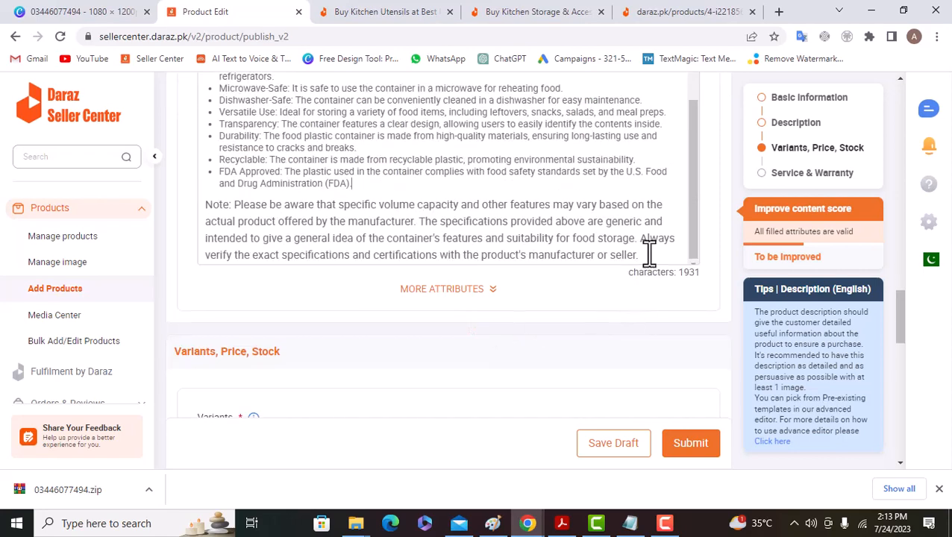
scroll(488, 220, "up", 5)
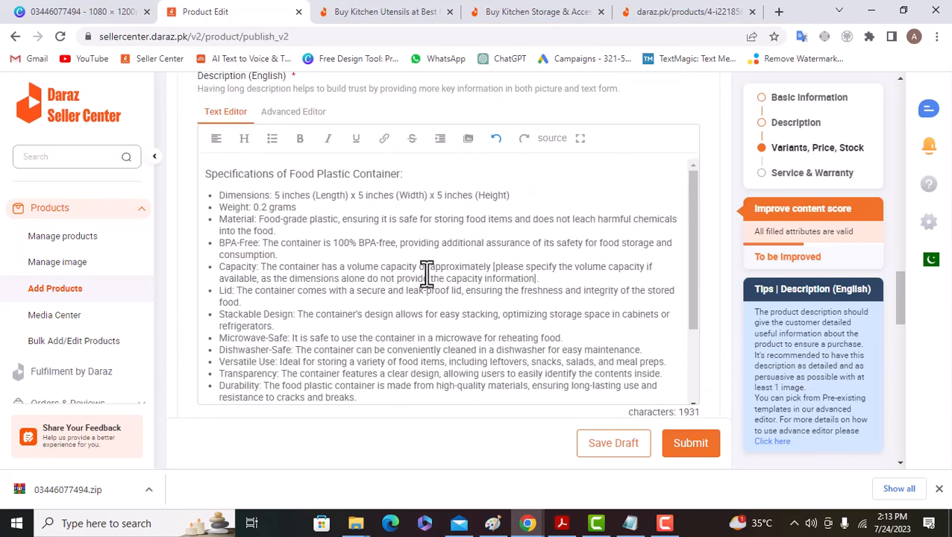
scroll(426, 274, "down", 3)
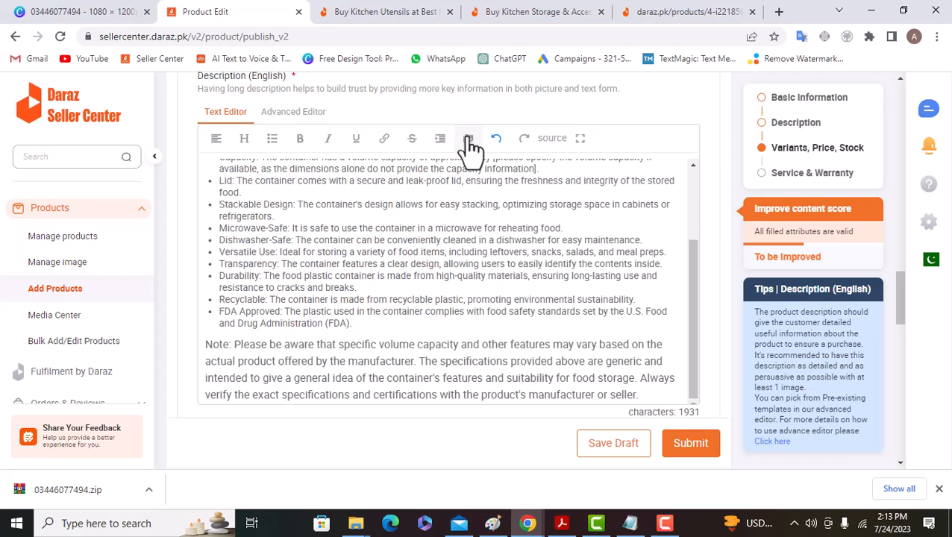
key("Return")
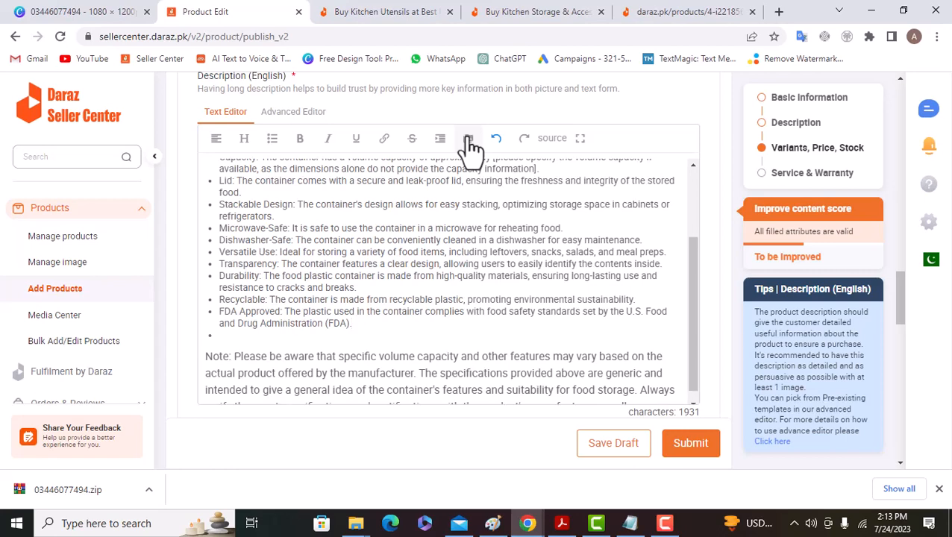
key("BackSpace")
left_click(468, 145)
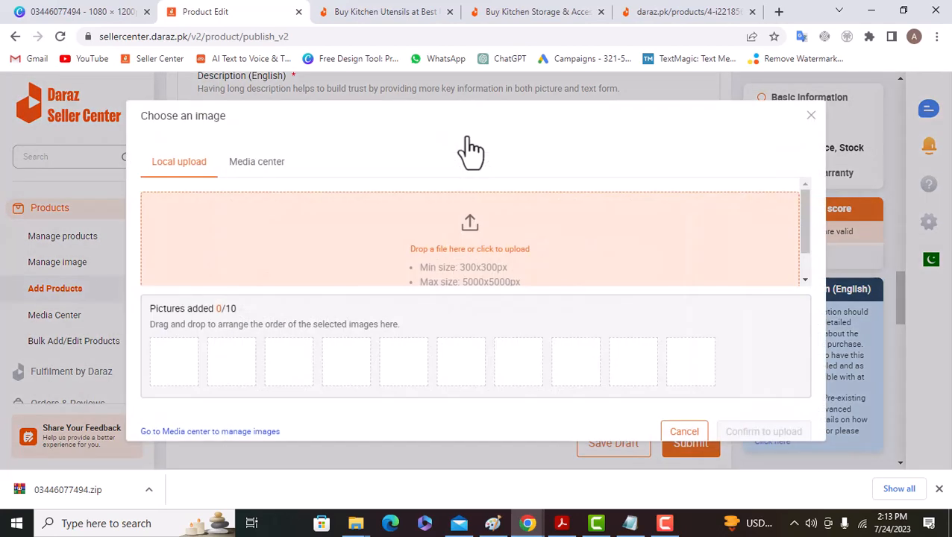
left_click(478, 238)
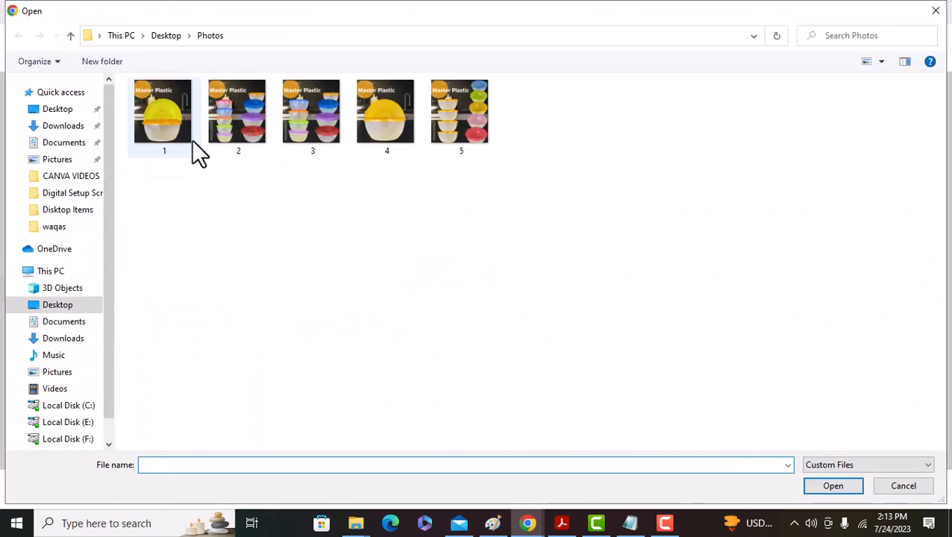
left_click(323, 121)
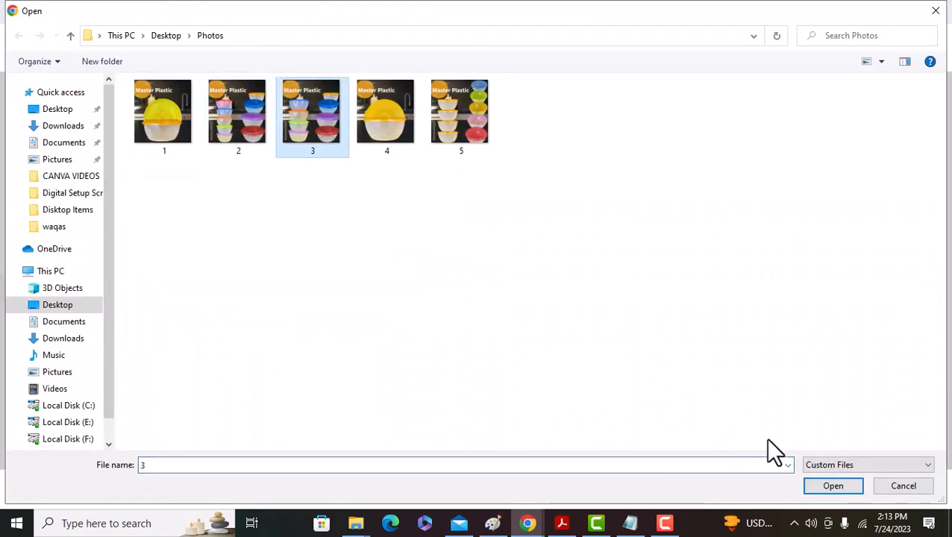
left_click(831, 485)
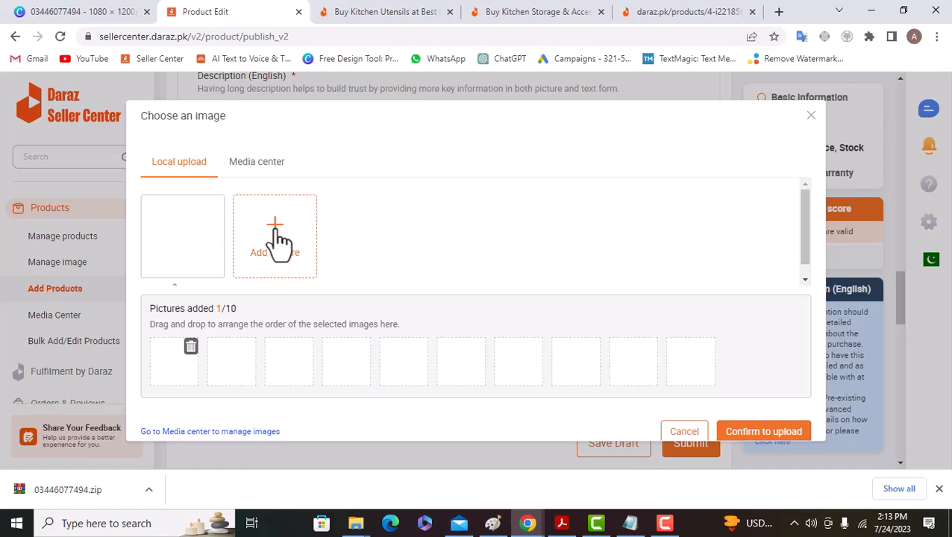
left_click(765, 434)
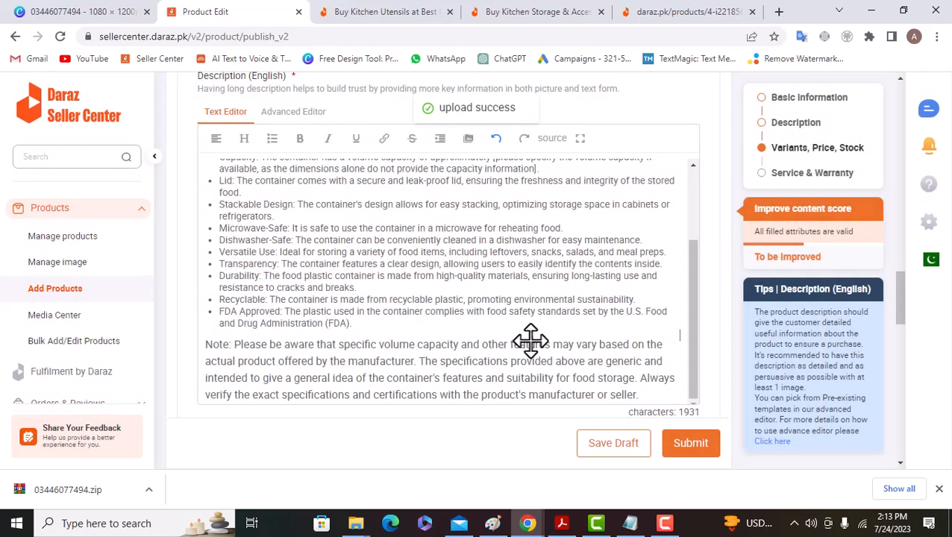
scroll(532, 351, "down", 1)
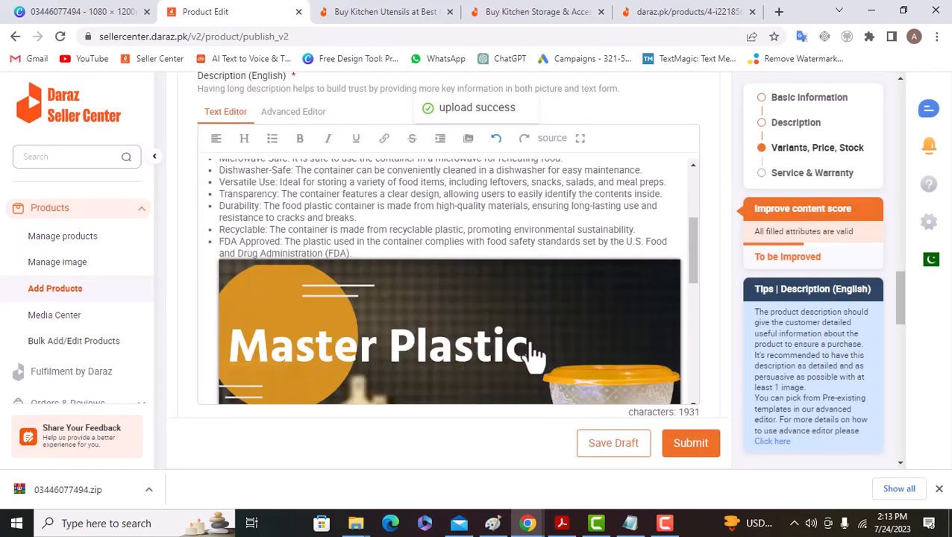
Place the inserted image in its own bullet directly below the FDA Approved point, without an empty line between them
left_click(363, 253)
key("Return")
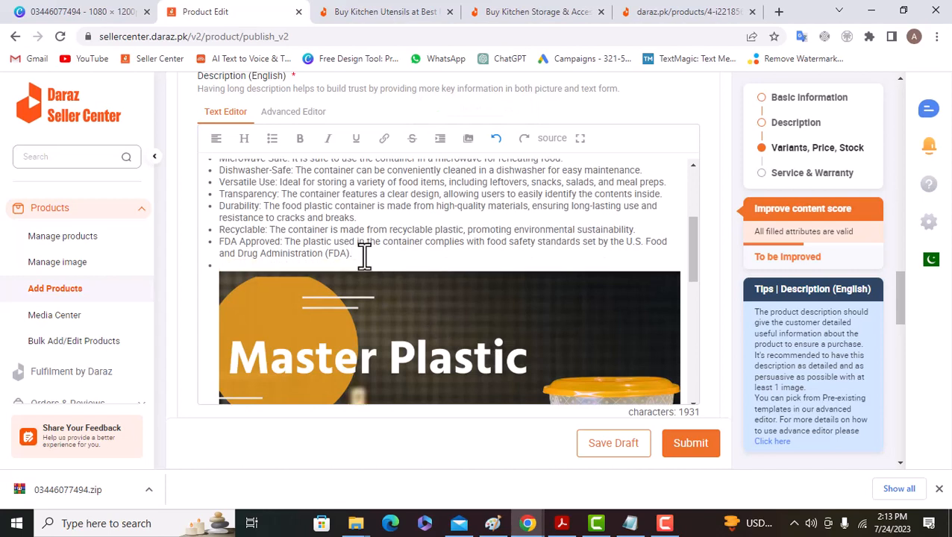
key("BackSpace")
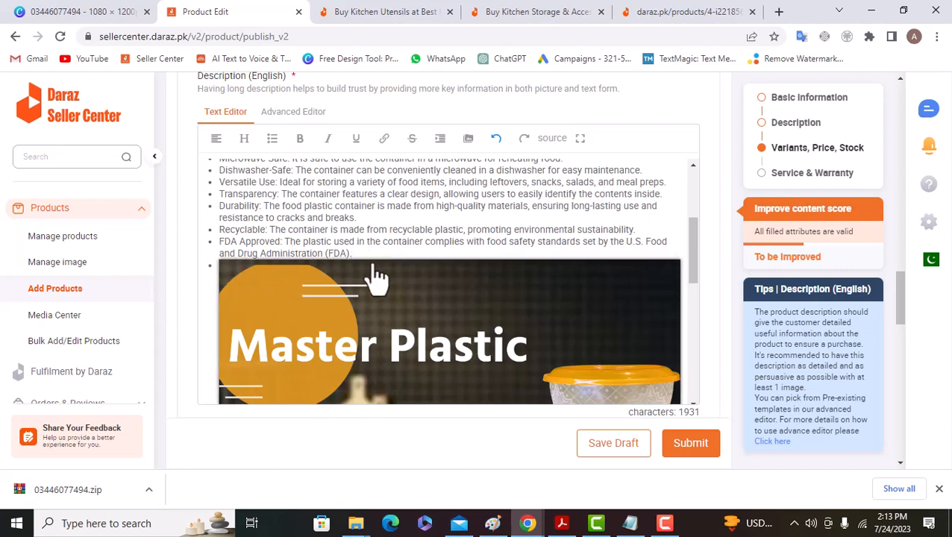
Try to separate the inserted image from the bulleted list using list formatting and blank lines above it
left_click(365, 297)
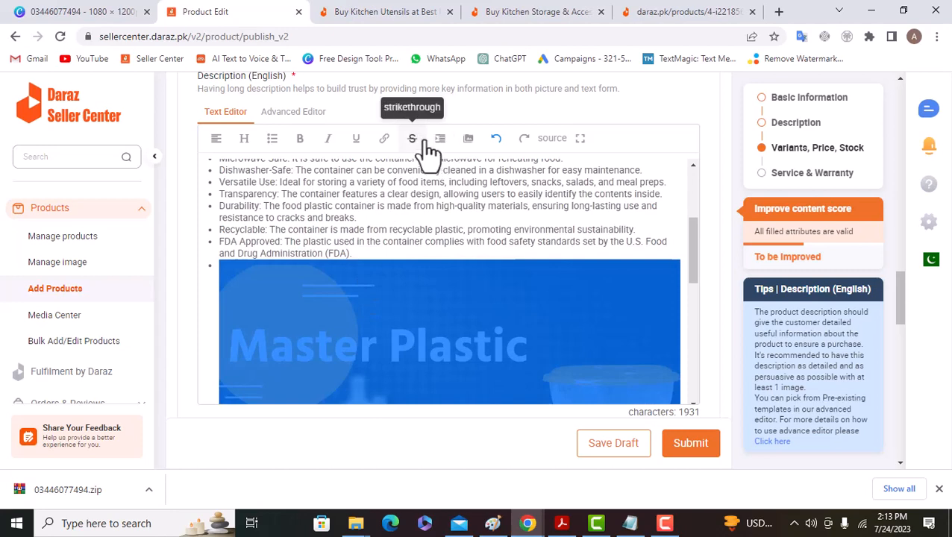
left_click(273, 147)
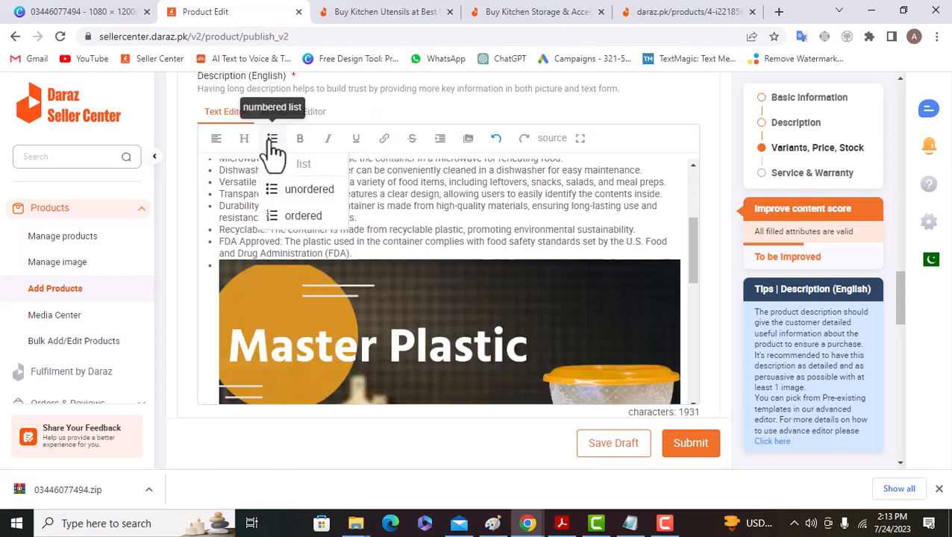
left_click(218, 270)
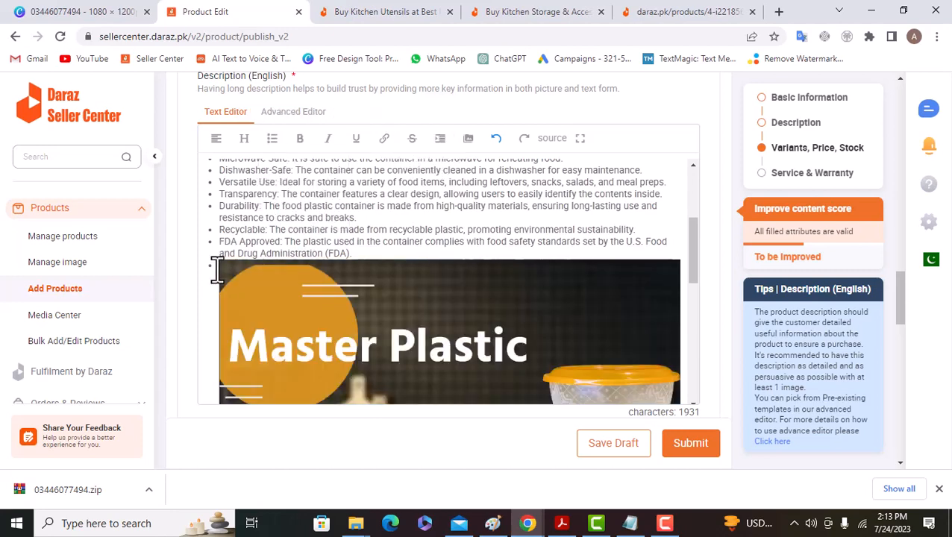
left_click(275, 145)
scroll(488, 276, "down", 3)
scroll(495, 272, "up", 3)
key("Return")
key("Return")
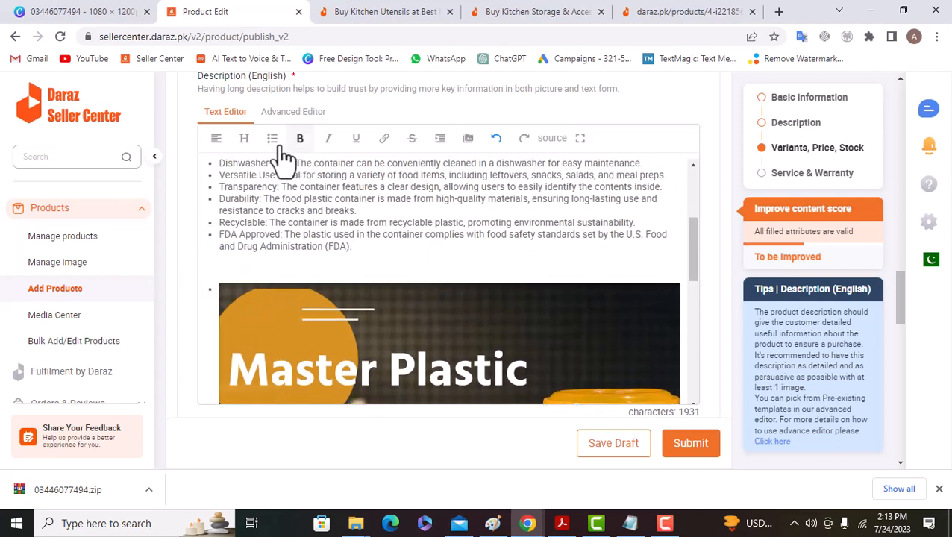
left_click(282, 317)
left_click(273, 142)
scroll(199, 294, "down", 2)
scroll(287, 306, "up", 2)
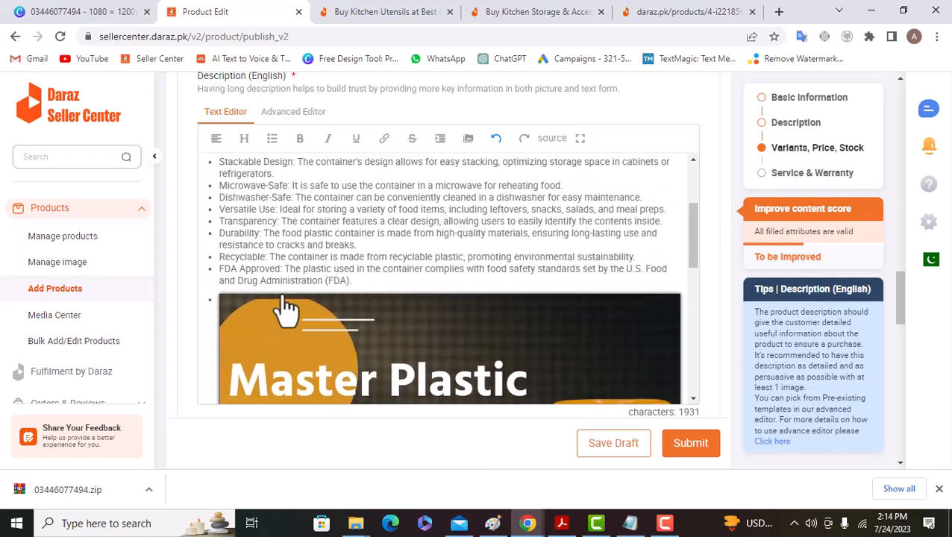
Check the inserted Master Plastic image and the closing note at the end of the English description
scroll(495, 319, "down", 3)
scroll(496, 318, "up", 3)
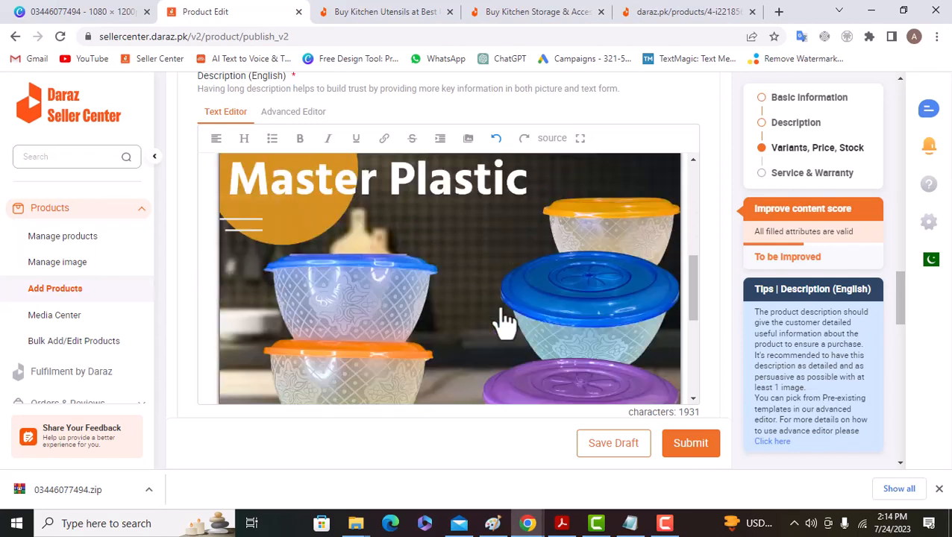
scroll(442, 318, "down", 5)
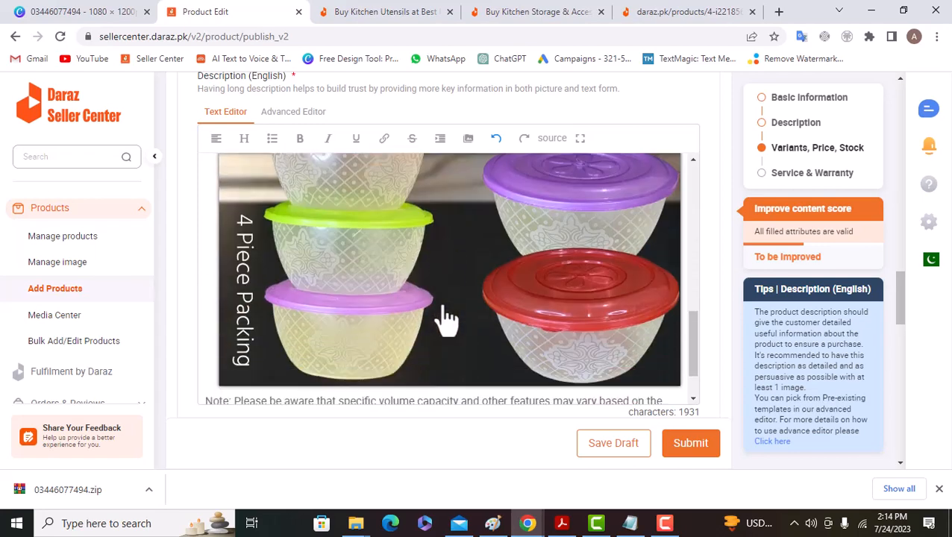
scroll(495, 351, "up", 2)
scroll(499, 355, "down", 5)
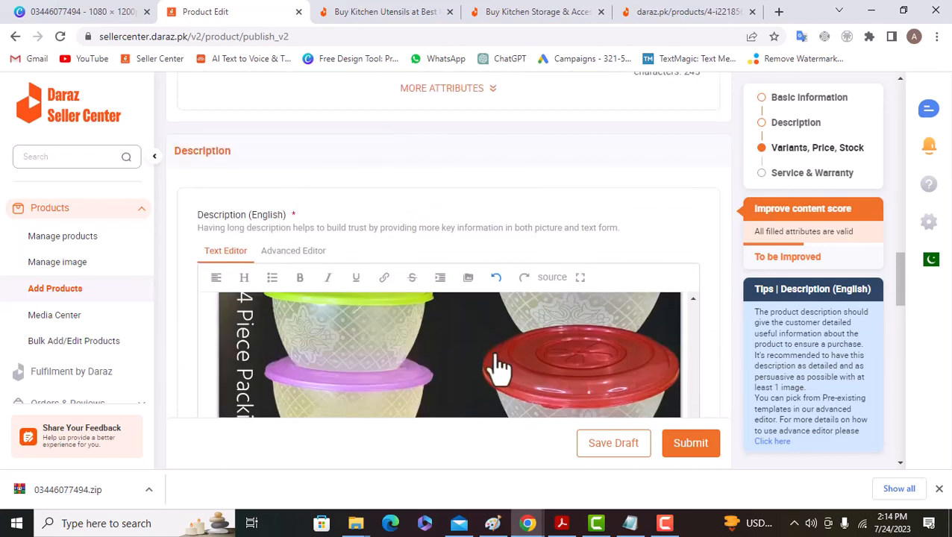
scroll(499, 368, "down", 3)
scroll(499, 367, "up", 4)
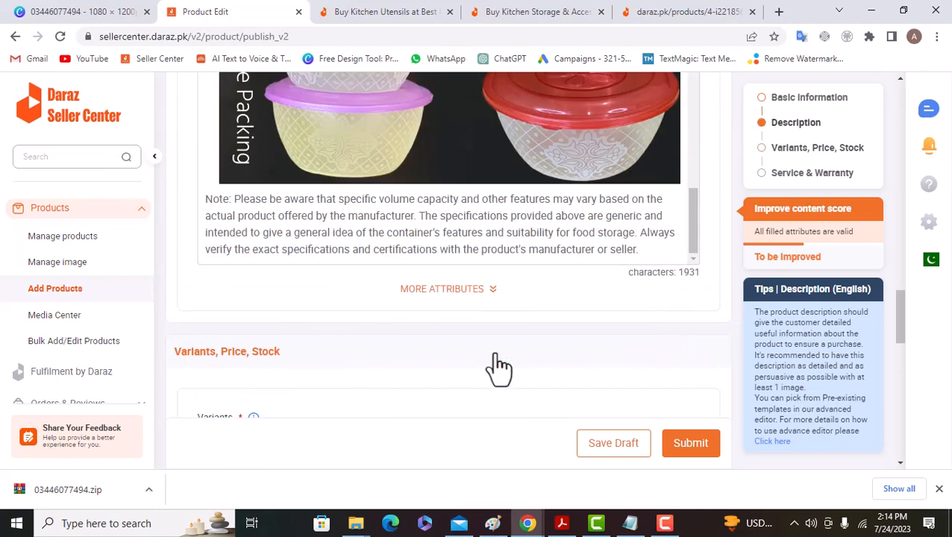
Upload image 1 from the Desktop Photos folder as the picture for the first Color Family variant
scroll(499, 368, "down", 2)
scroll(378, 328, "down", 3)
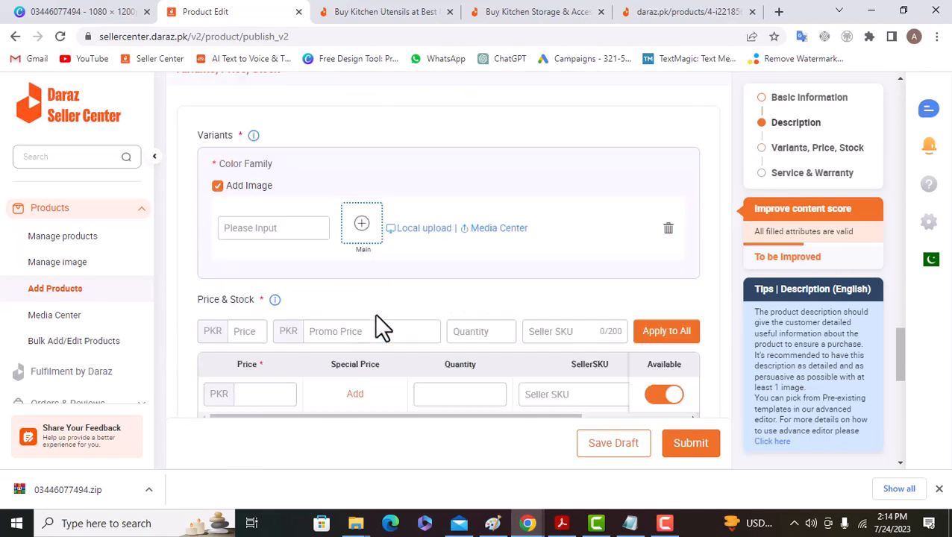
scroll(373, 326, "up", 2)
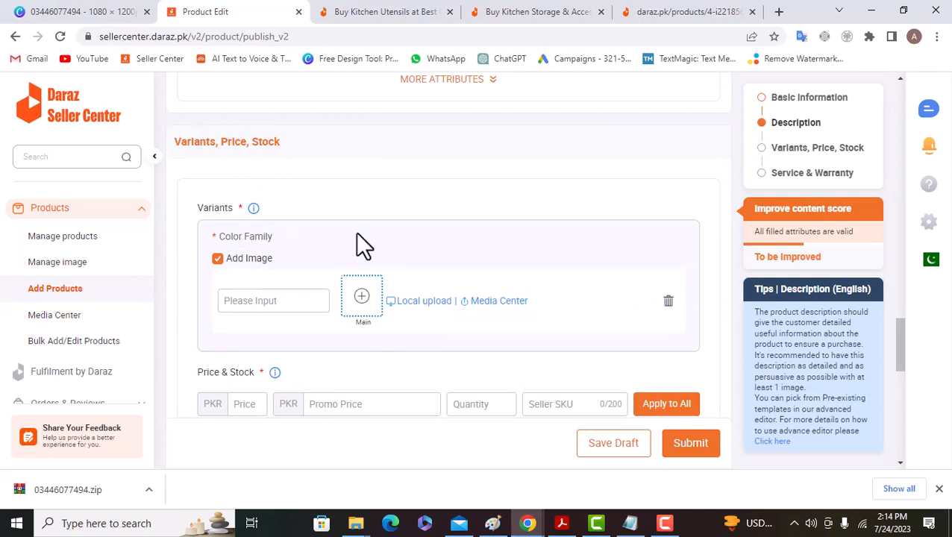
scroll(358, 240, "down", 1)
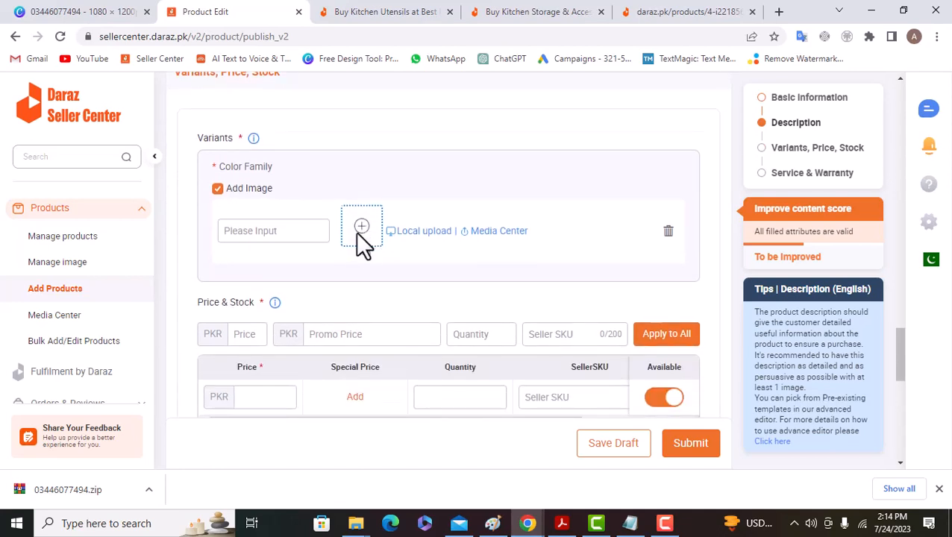
left_click(218, 185)
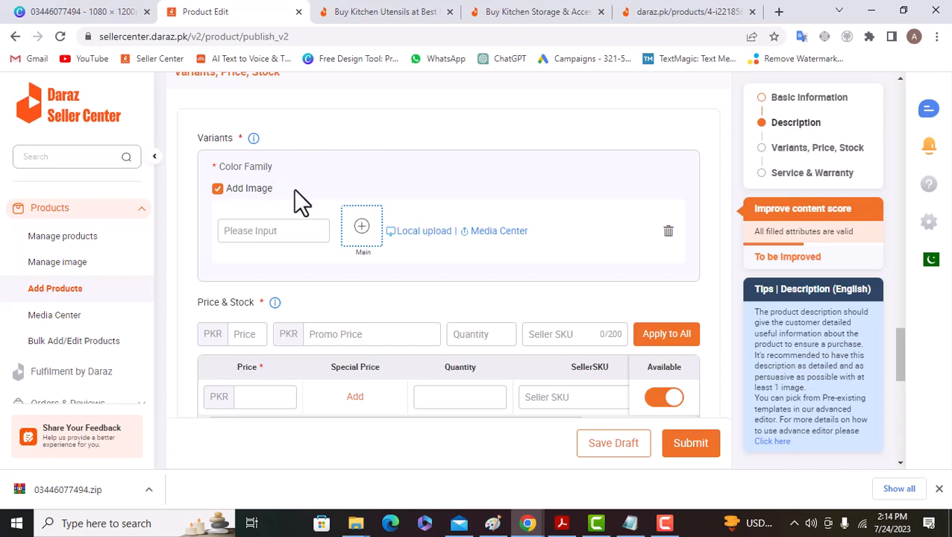
left_click(356, 228)
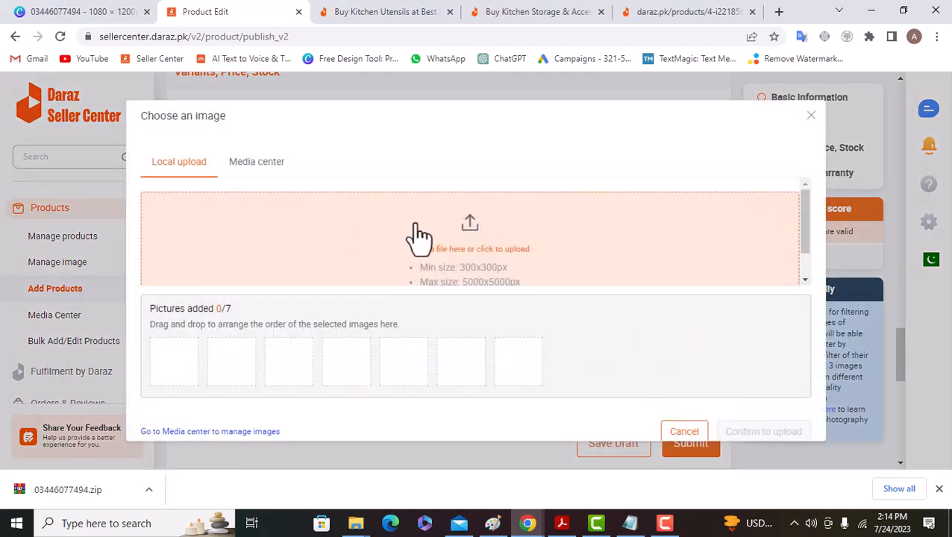
left_click(463, 229)
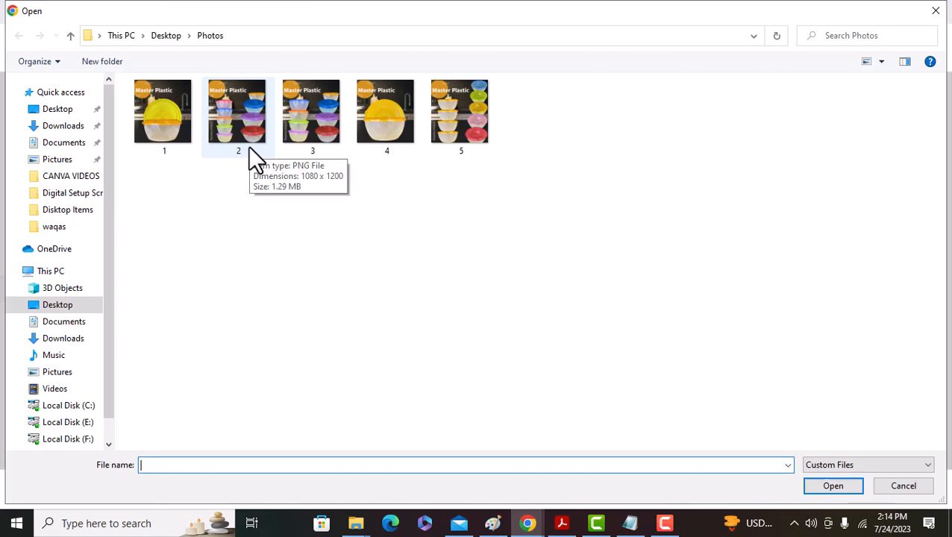
left_click(188, 135)
left_click(845, 487)
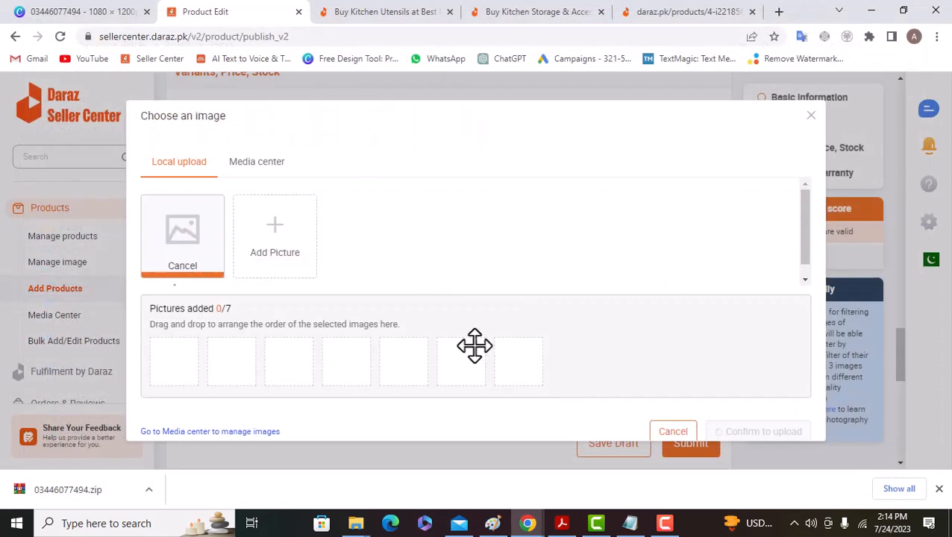
Replace the variant's image 1 with image 4 from the Photos folder and confirm the upload
left_click(290, 247)
left_click(389, 138)
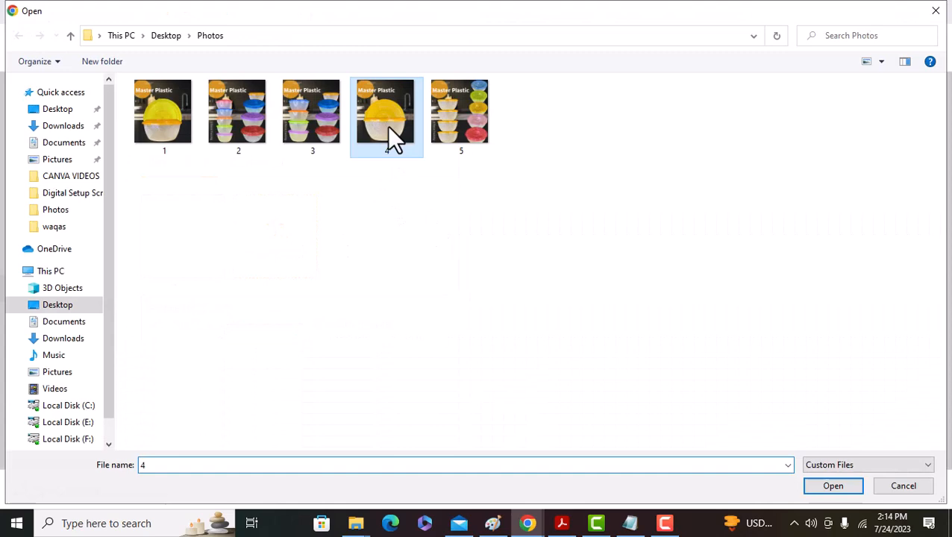
left_click(832, 486)
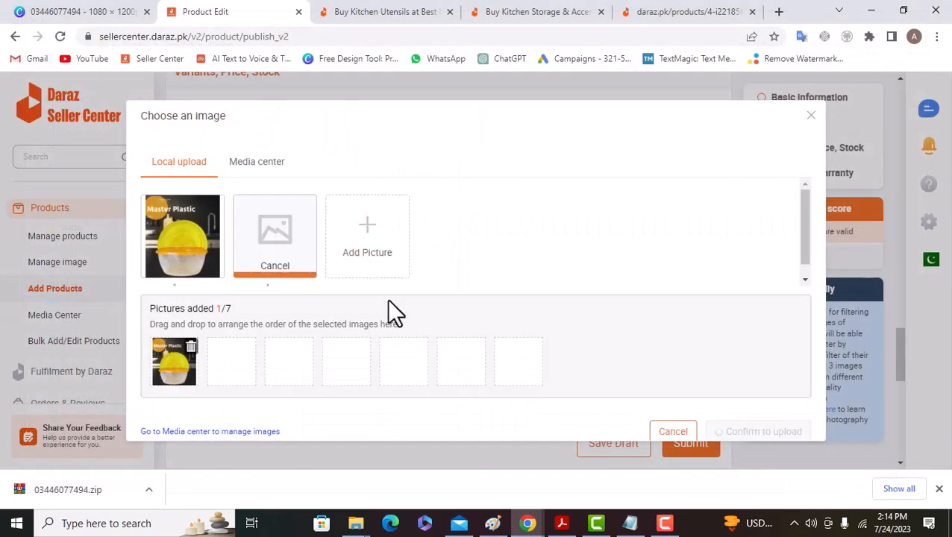
left_click(182, 239)
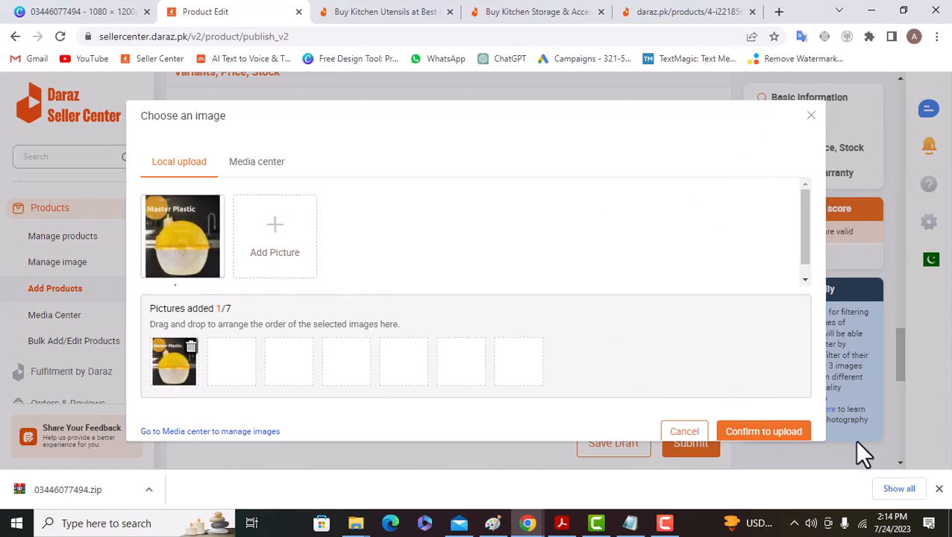
left_click(783, 434)
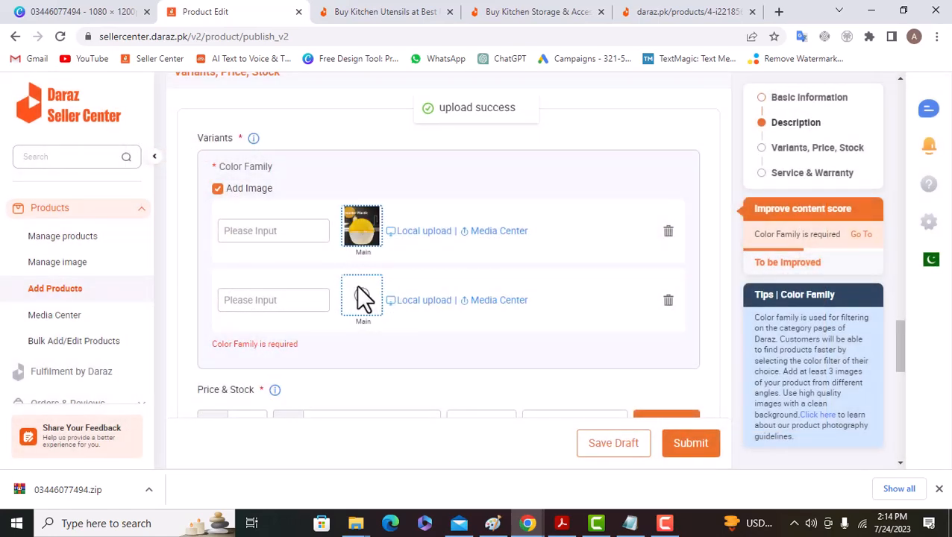
Set the Color Family of the variant with the uploaded image to Yellow, leaving the second variant row empty
mouse_move(361, 223)
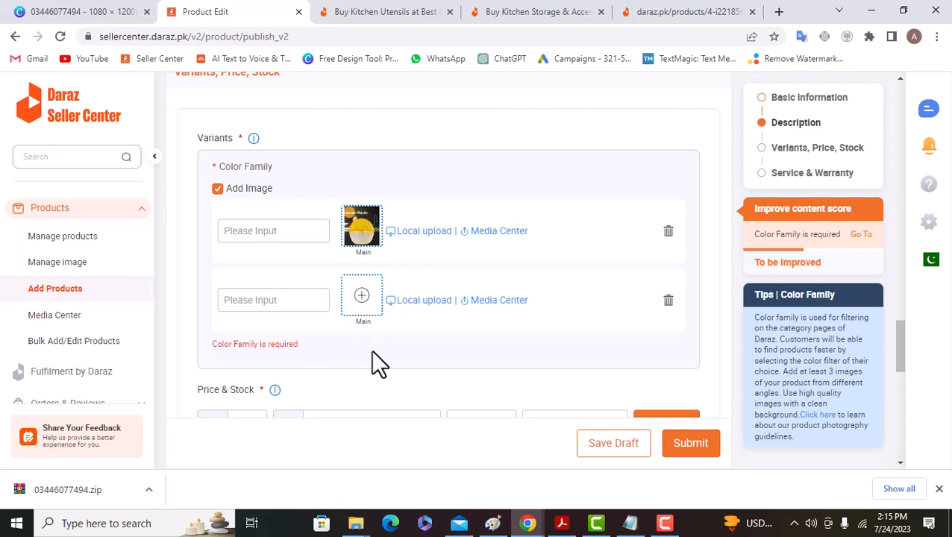
left_click(305, 236)
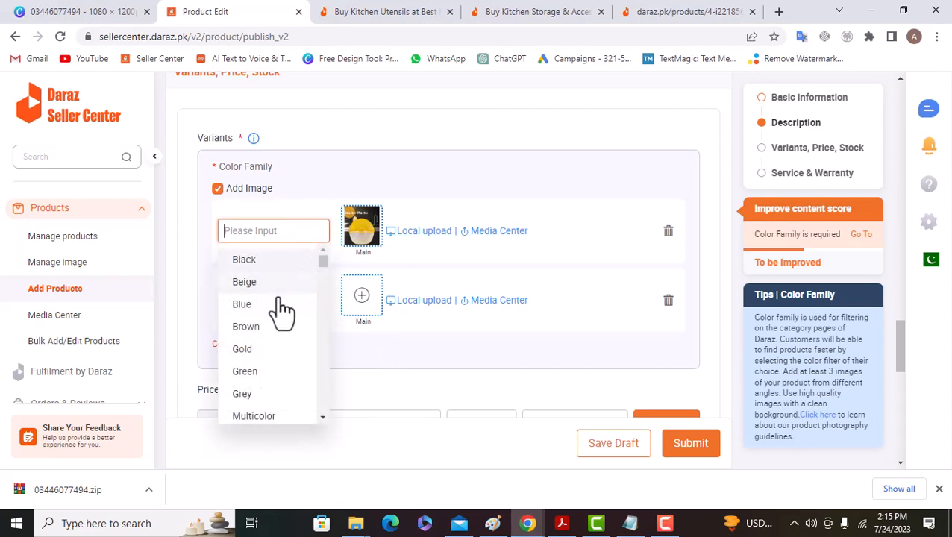
scroll(267, 389, "down", 2)
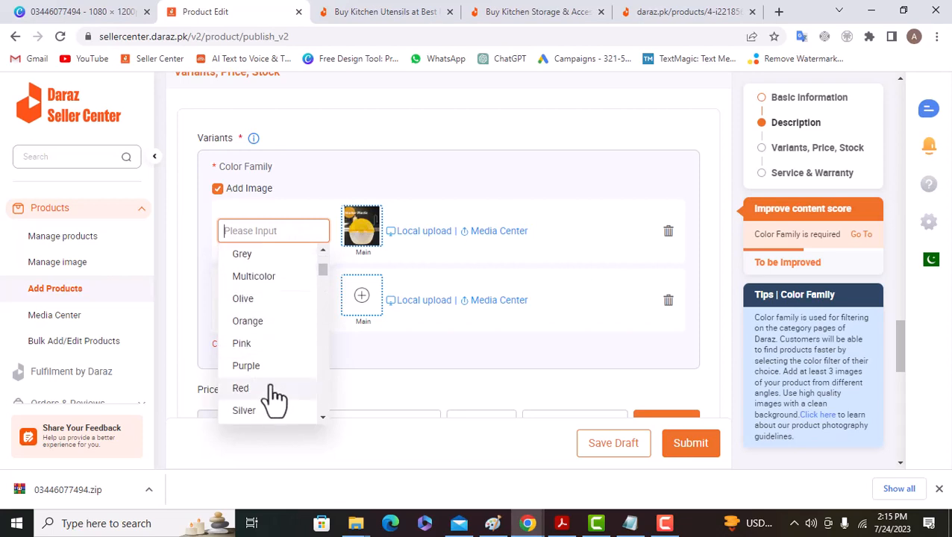
type("y")
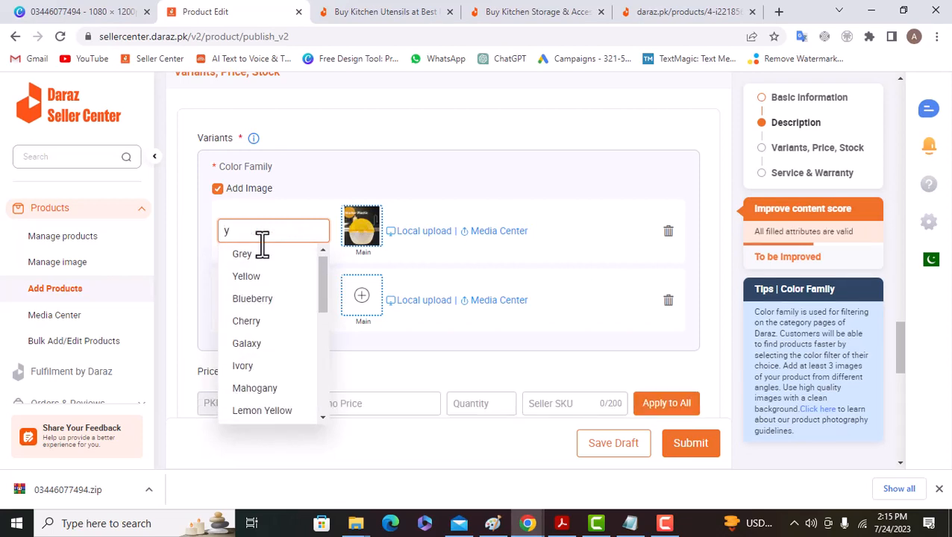
left_click(257, 277)
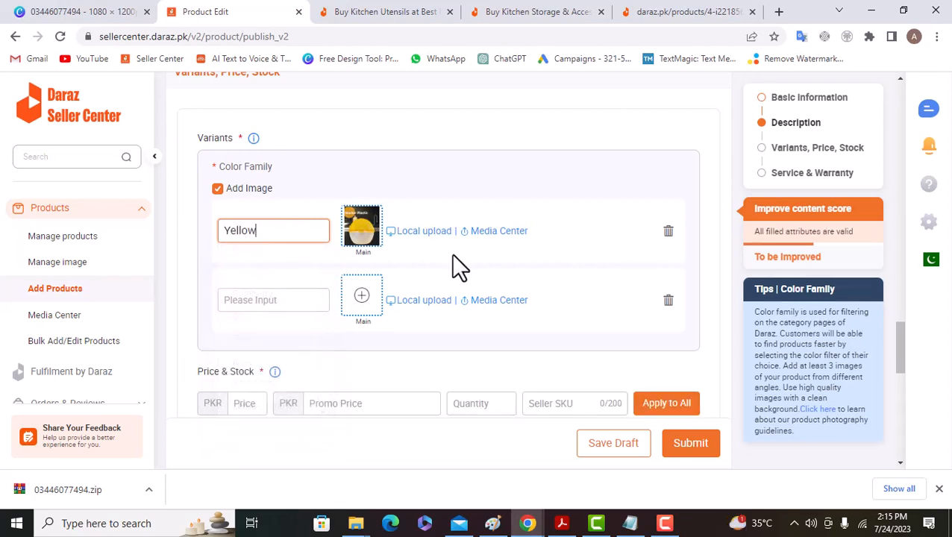
left_click(281, 300)
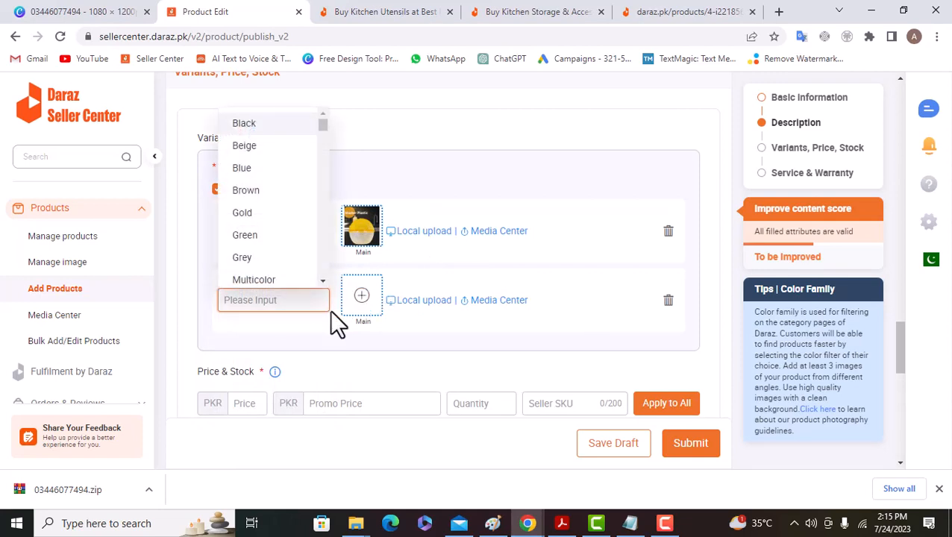
left_click(480, 345)
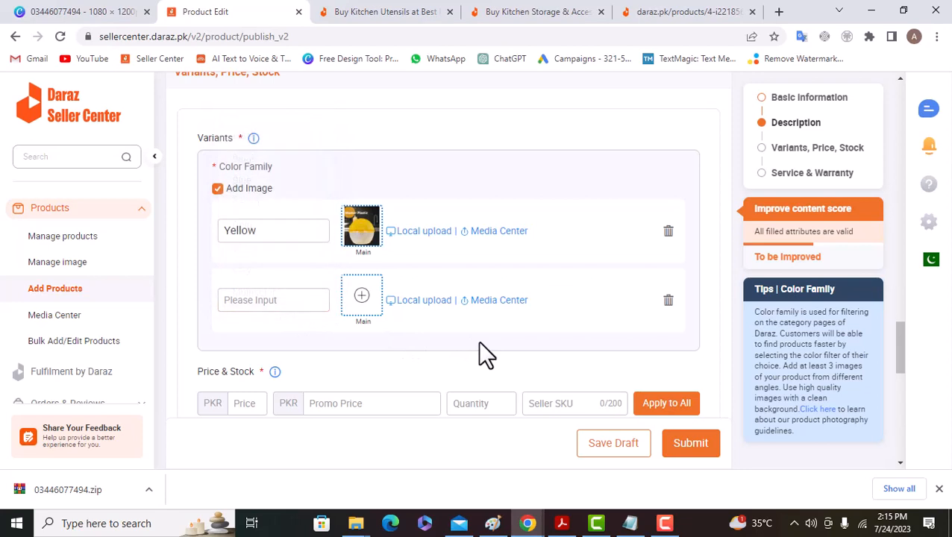
Check the Yellow variant's Price & Stock row and delete that variant from Color Family
scroll(448, 330, "down", 3)
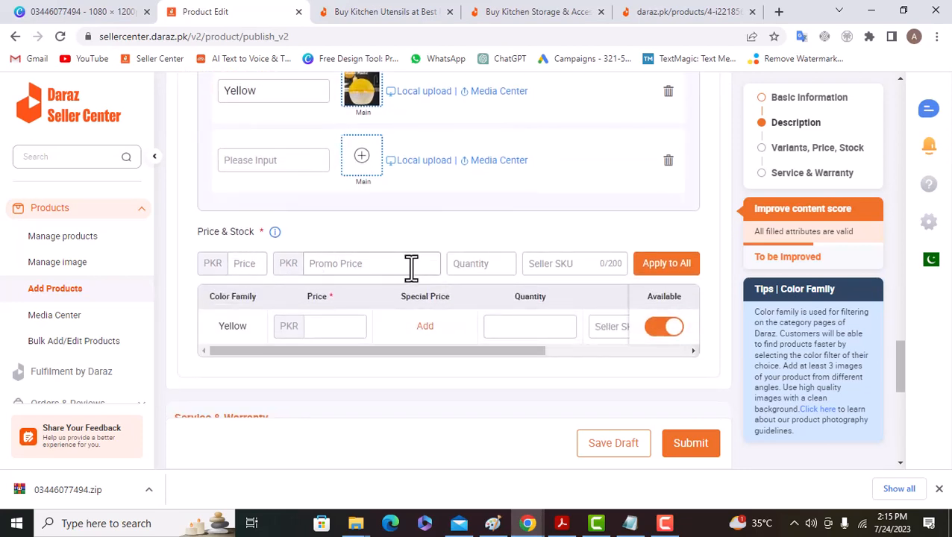
scroll(411, 268, "down", 2)
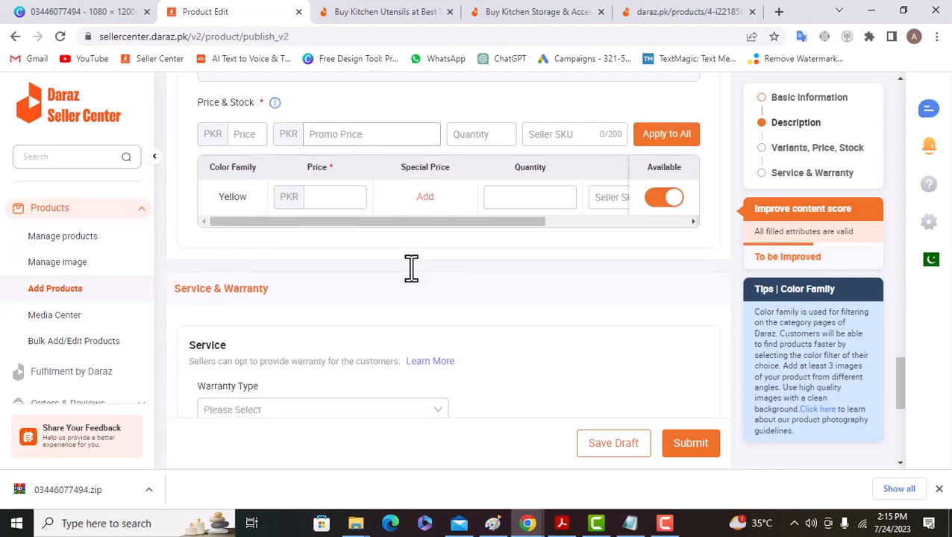
scroll(410, 269, "up", 1)
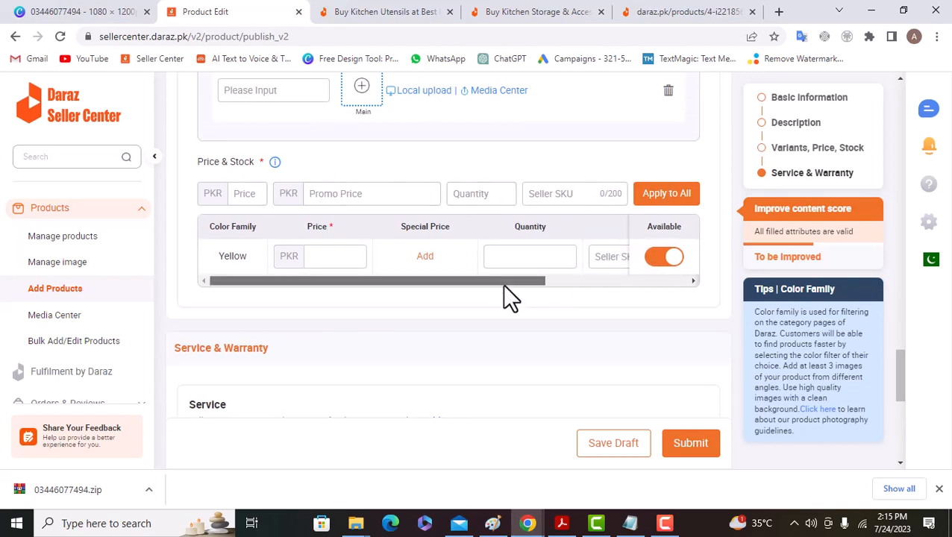
left_click_drag(502, 284, 406, 269)
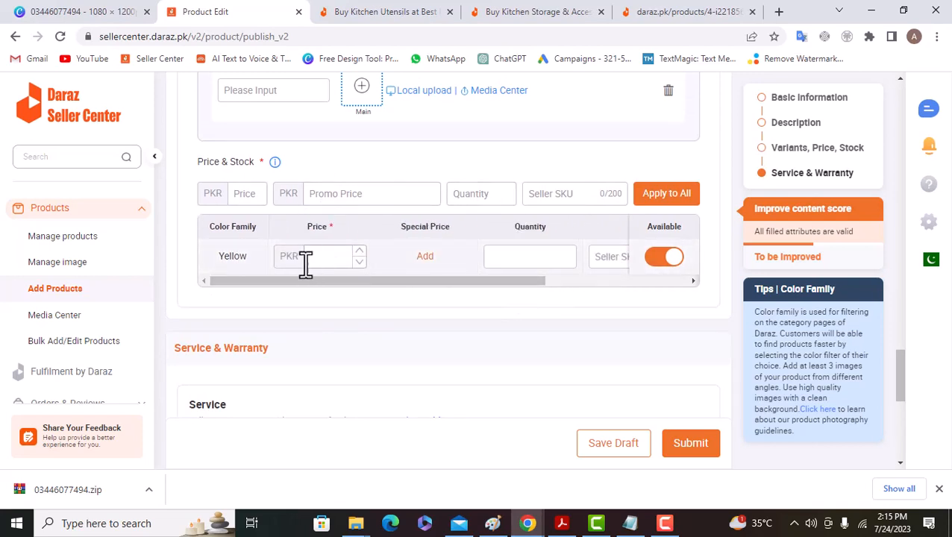
left_click_drag(221, 258, 255, 257)
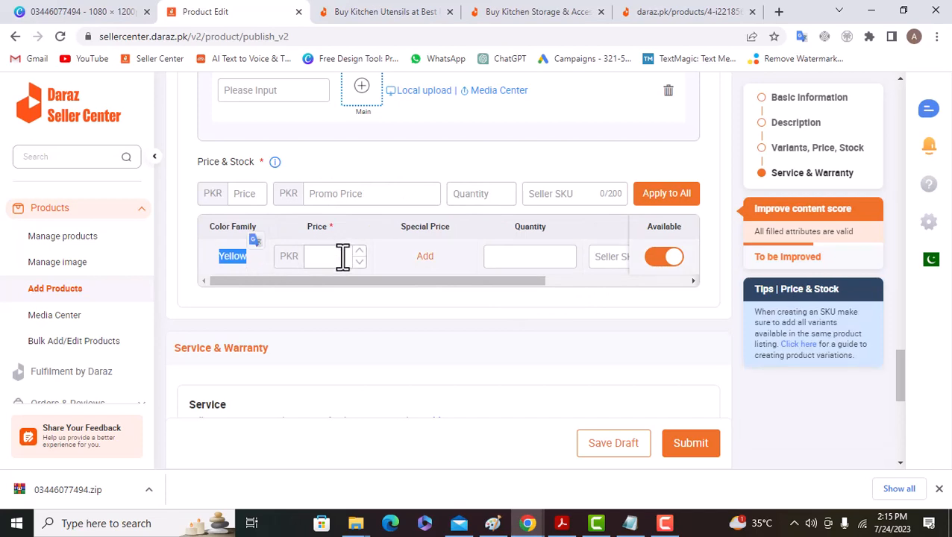
scroll(338, 254, "up", 3)
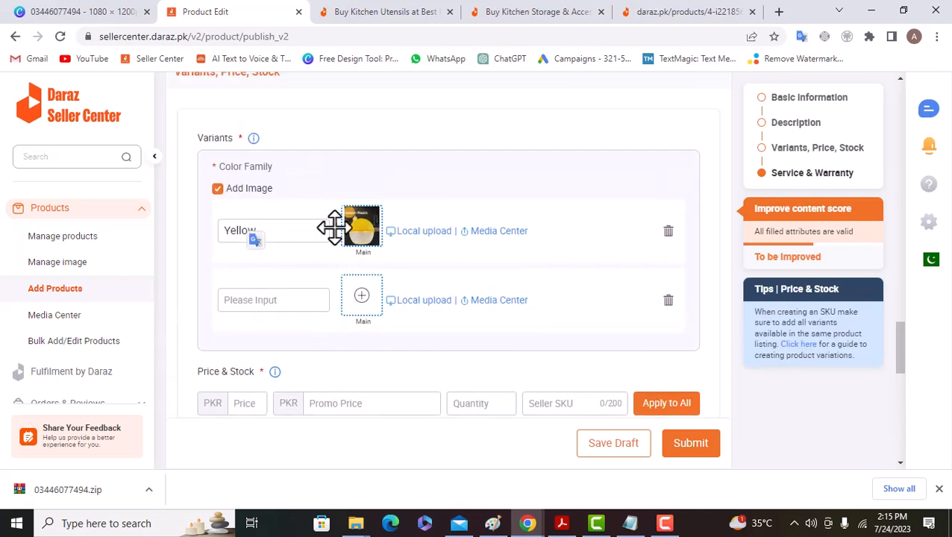
left_click(666, 232)
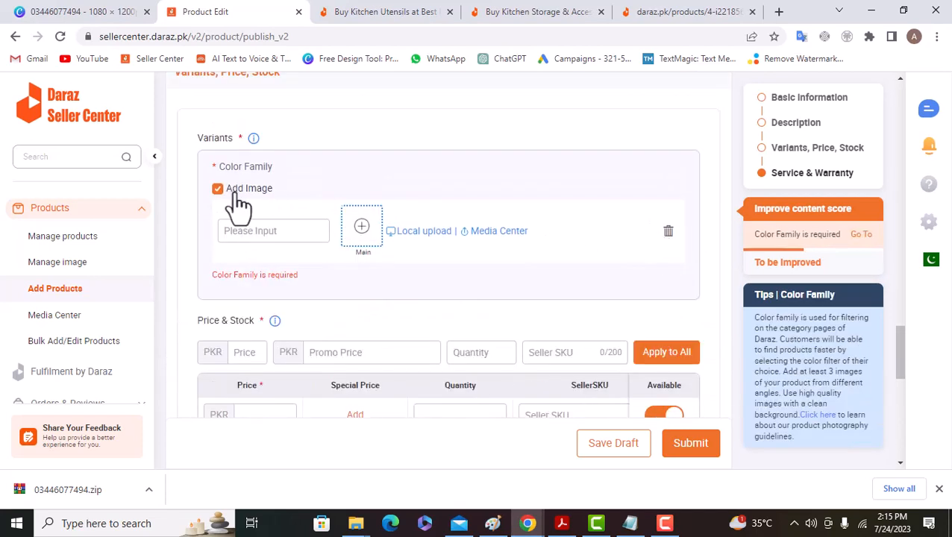
Set the product's price to 600 PKR and its quantity to 100 in the Price & Stock table
scroll(389, 272, "down", 2)
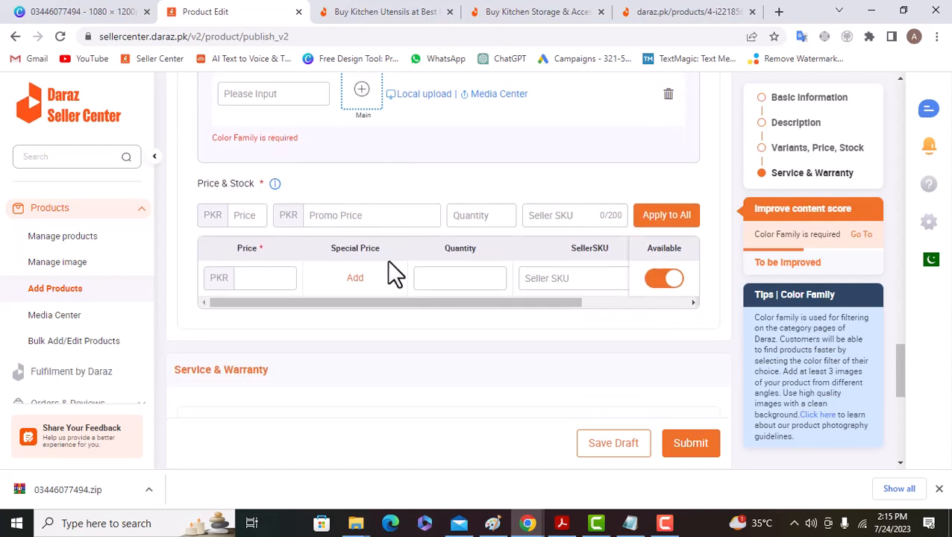
left_click(260, 276)
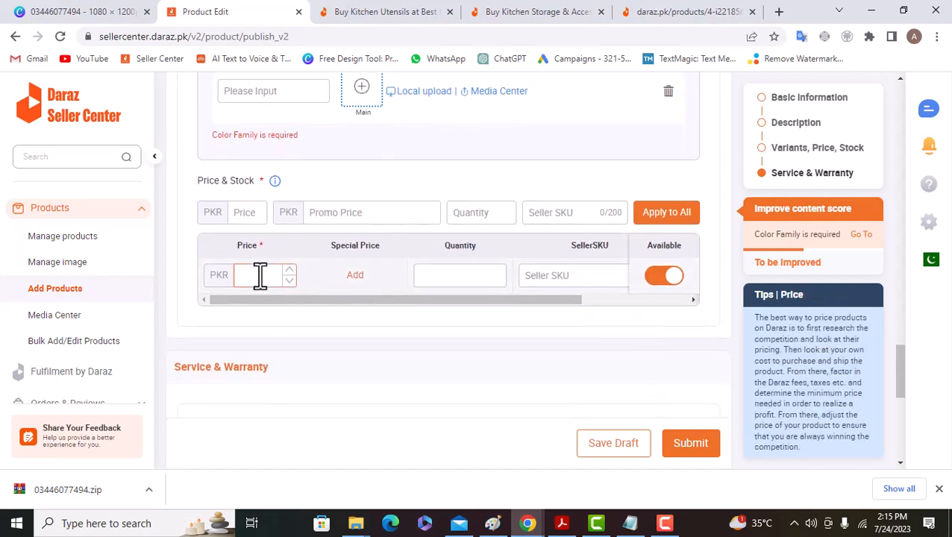
type("600")
left_click(470, 275)
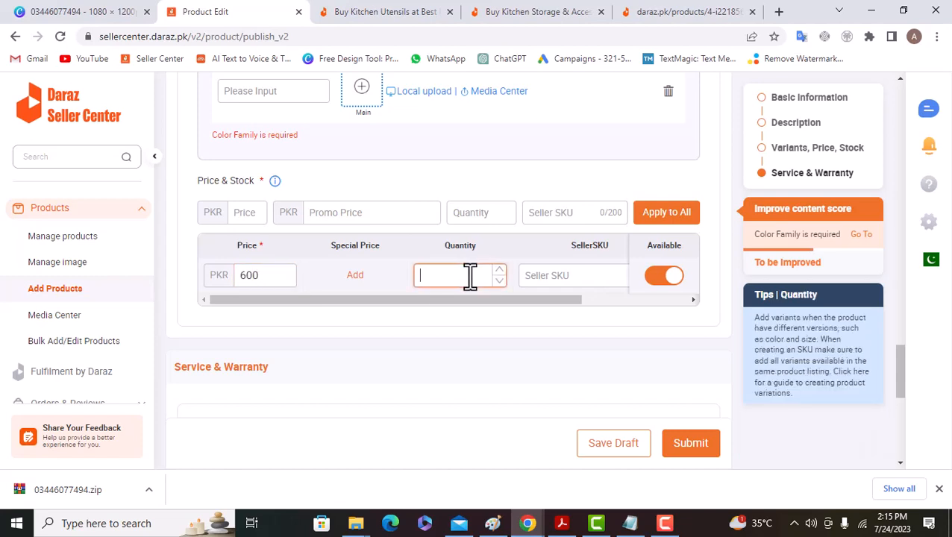
type("100")
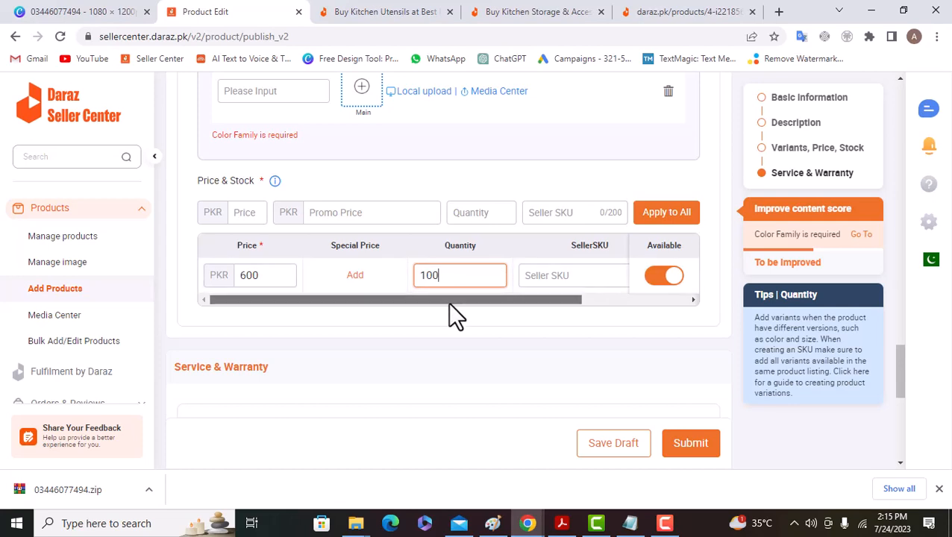
left_click_drag(447, 302, 357, 299)
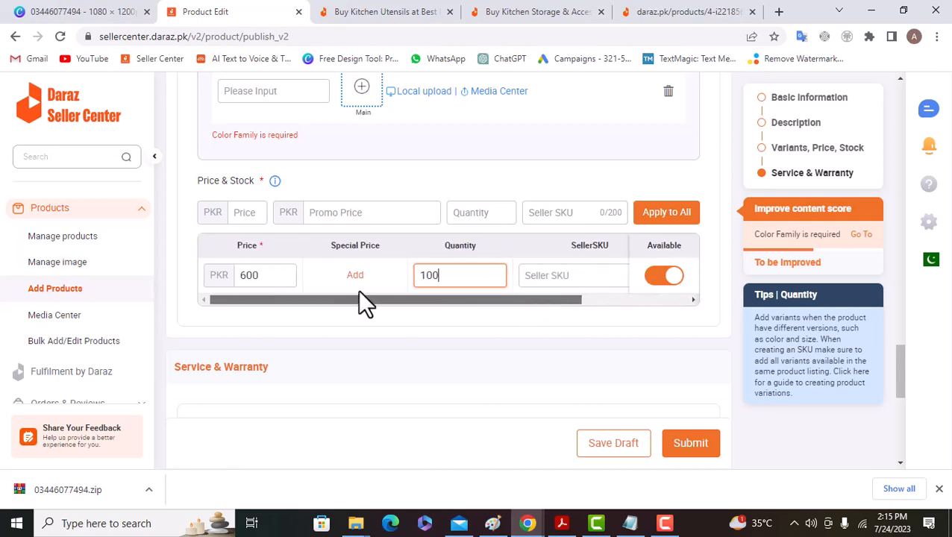
Set a promo price of 400 PKR valid from 24/07/2023 to 31/08/2023 in the bulk-entry row above the Price & Stock table
left_click(370, 214)
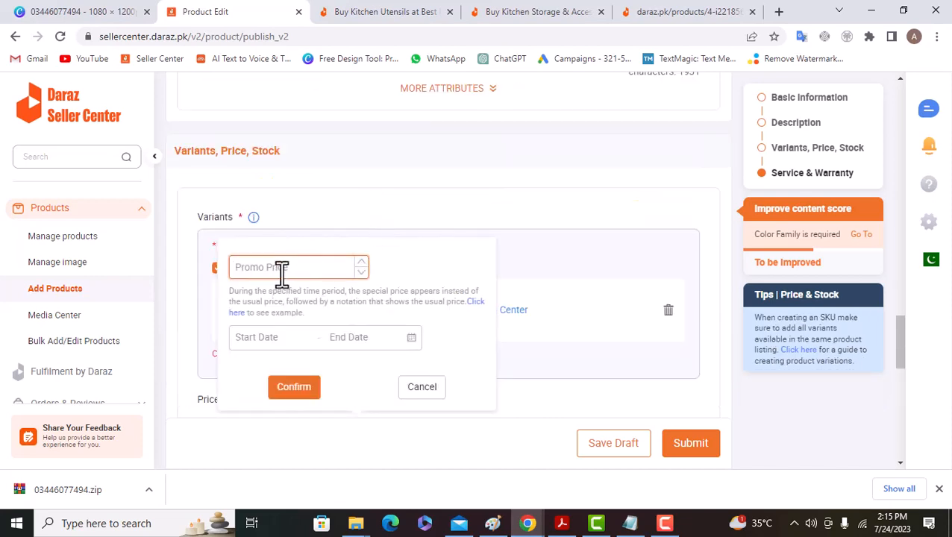
type("400")
left_click(268, 337)
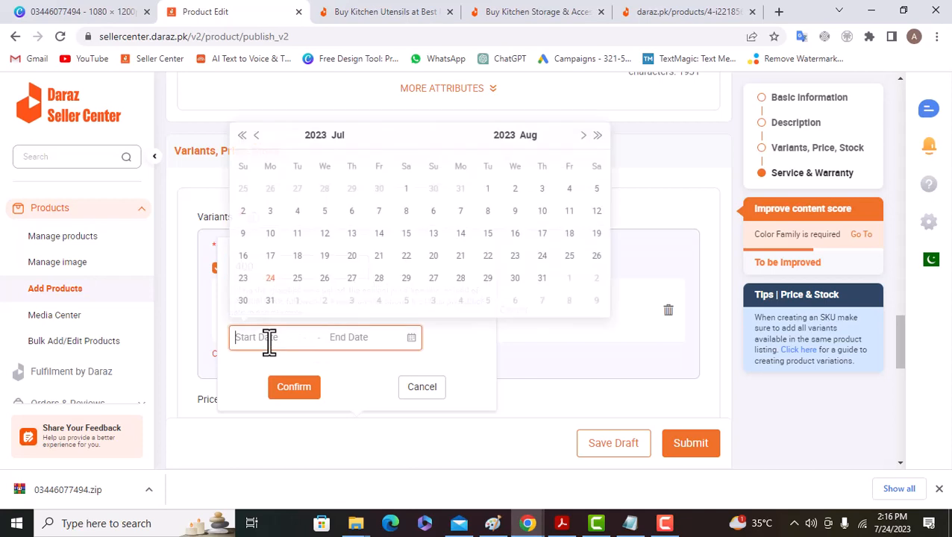
left_click(270, 276)
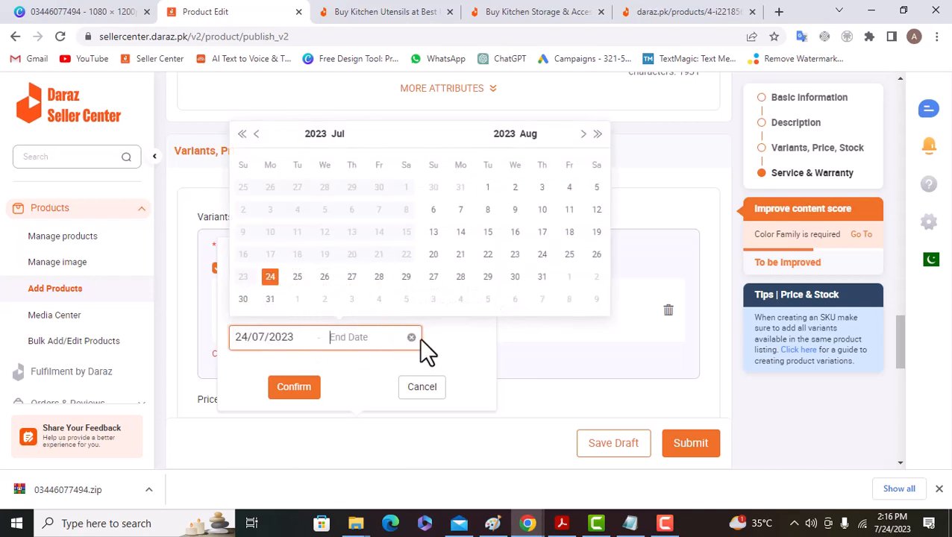
left_click(297, 277)
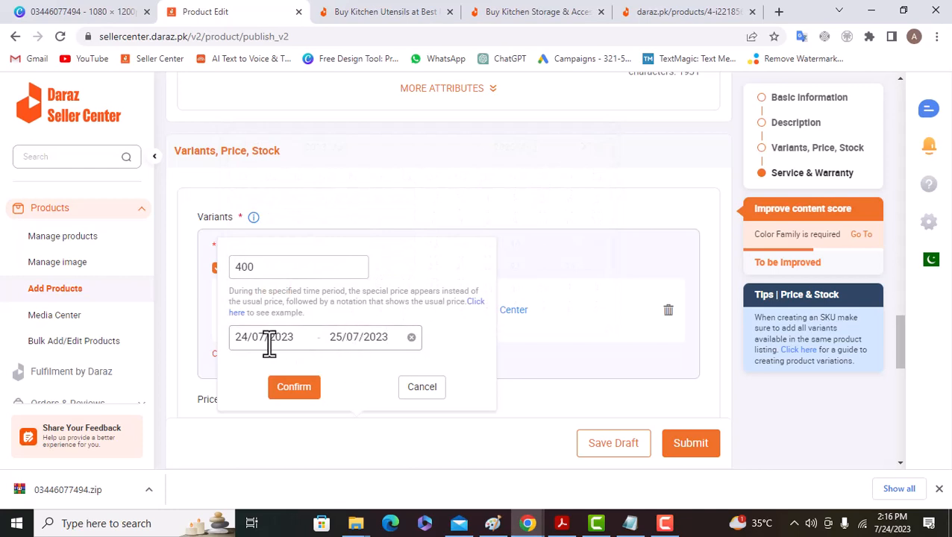
left_click(368, 340)
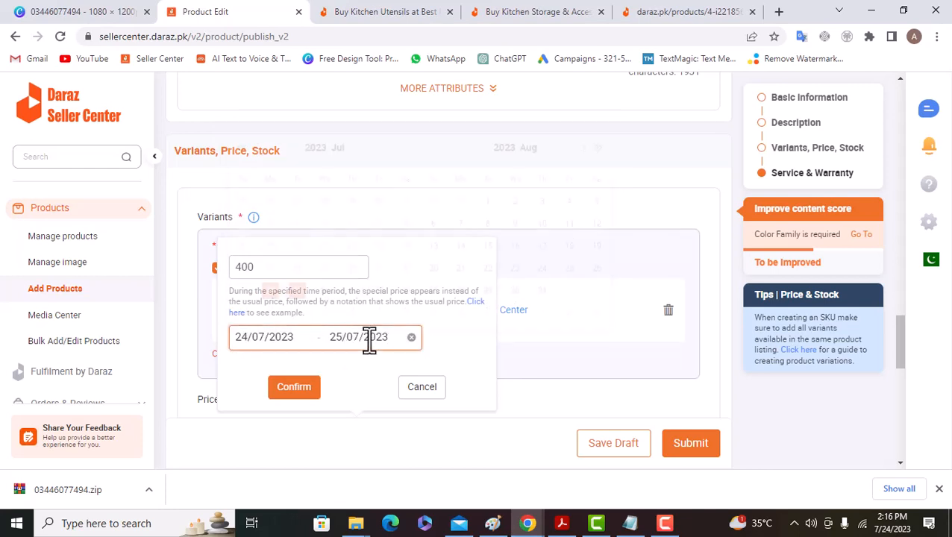
left_click(540, 280)
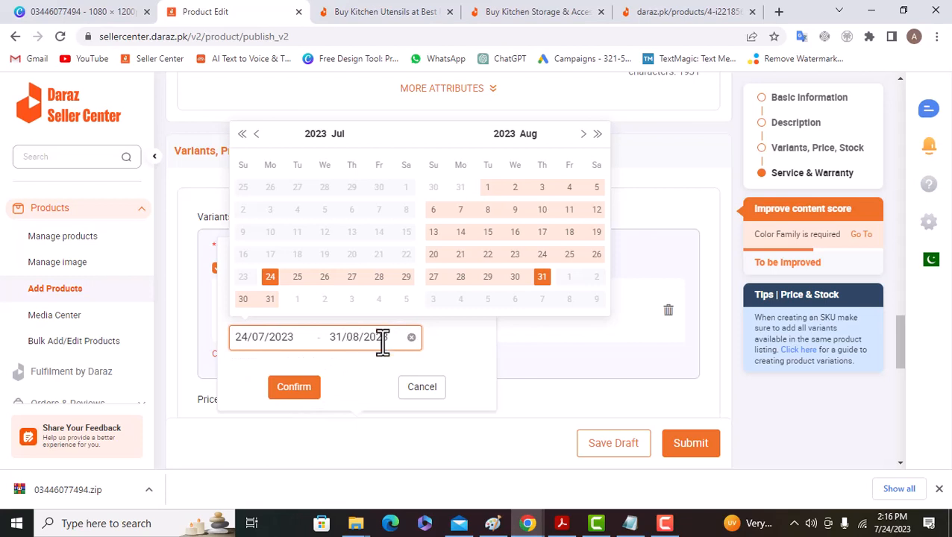
left_click(310, 385)
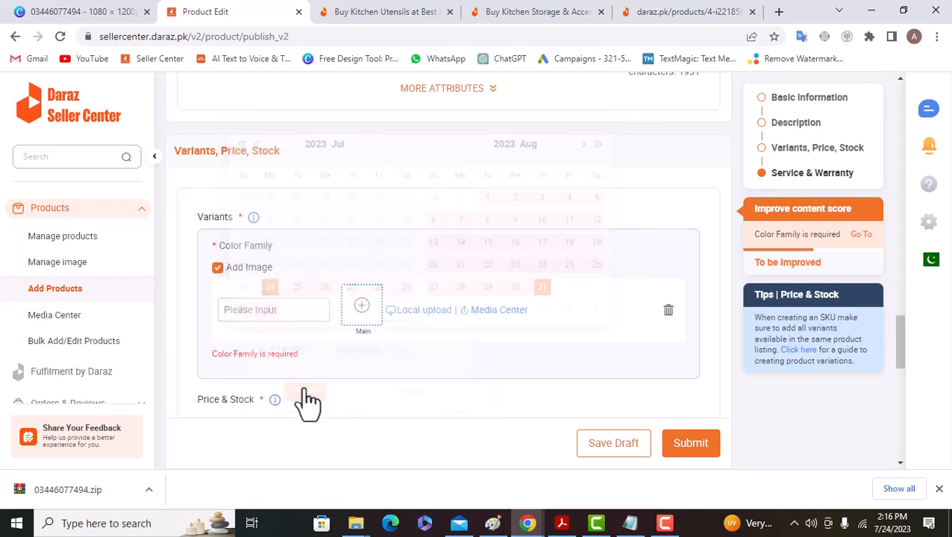
Enter 50 as the bulk-entry quantity and set the product row's SellerSKU to 00921
scroll(303, 386, "down", 2)
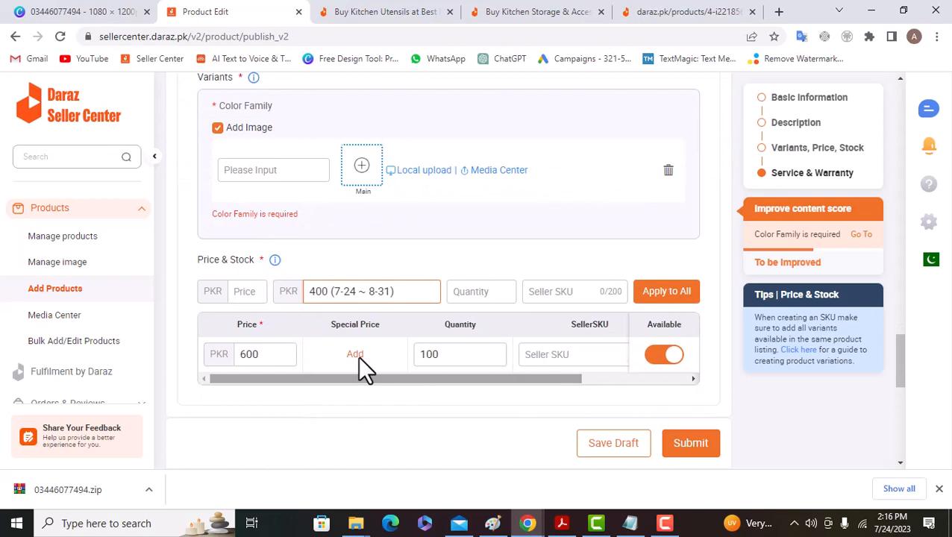
left_click(478, 293)
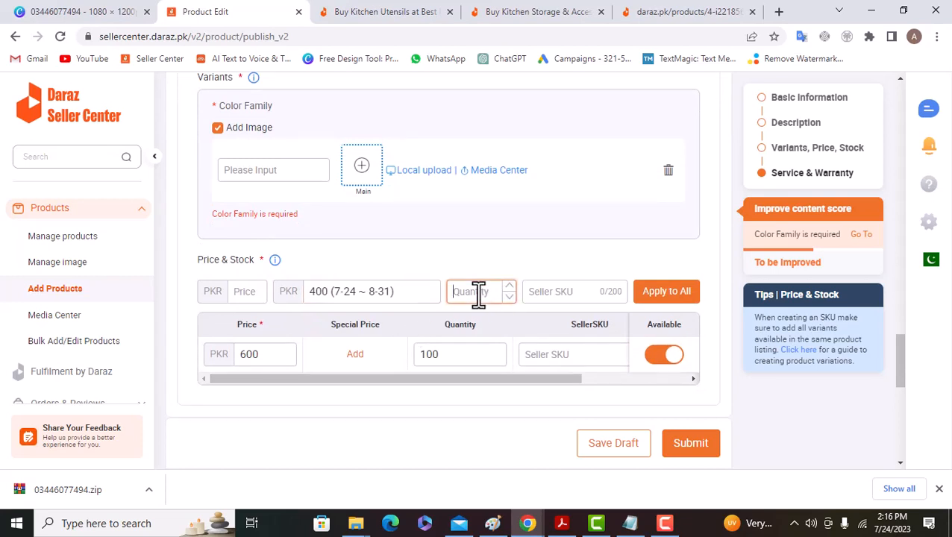
type("50")
left_click_drag(561, 377, 578, 379)
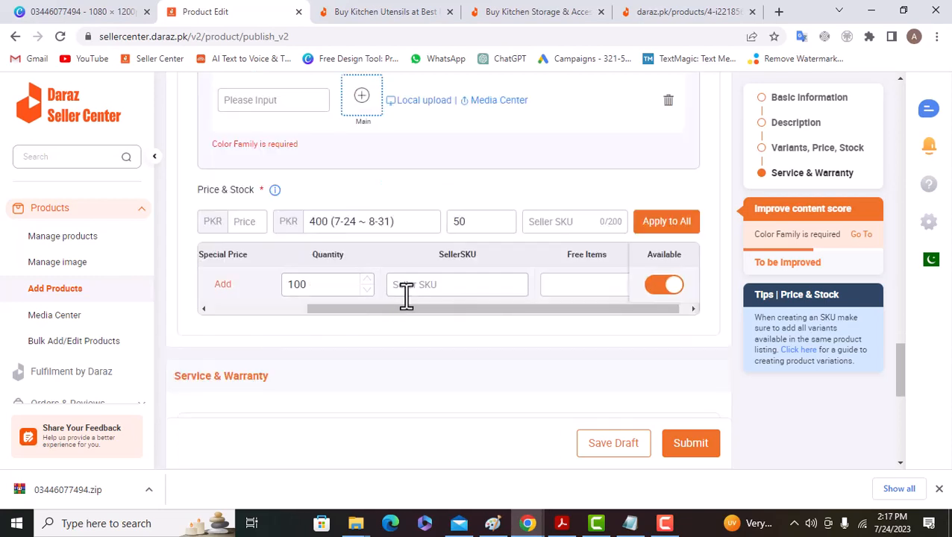
left_click(419, 288)
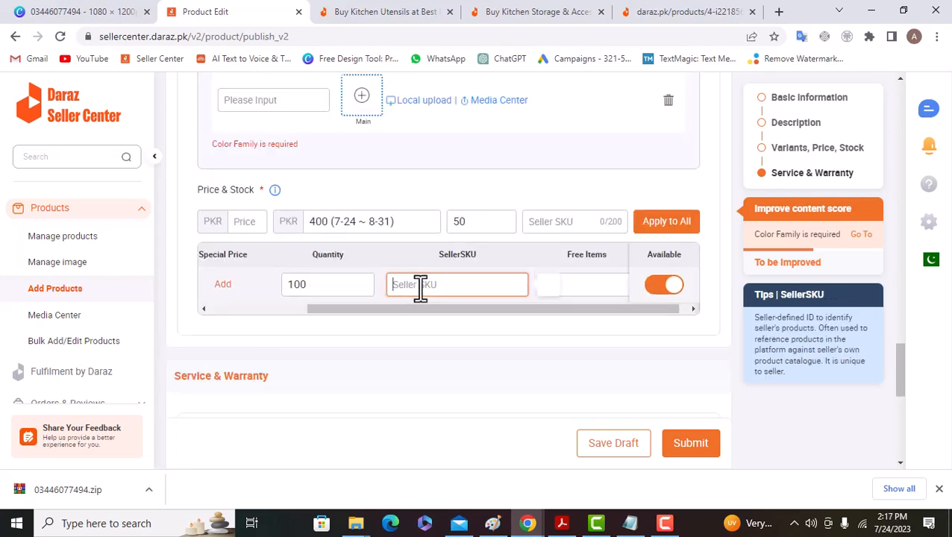
type("009")
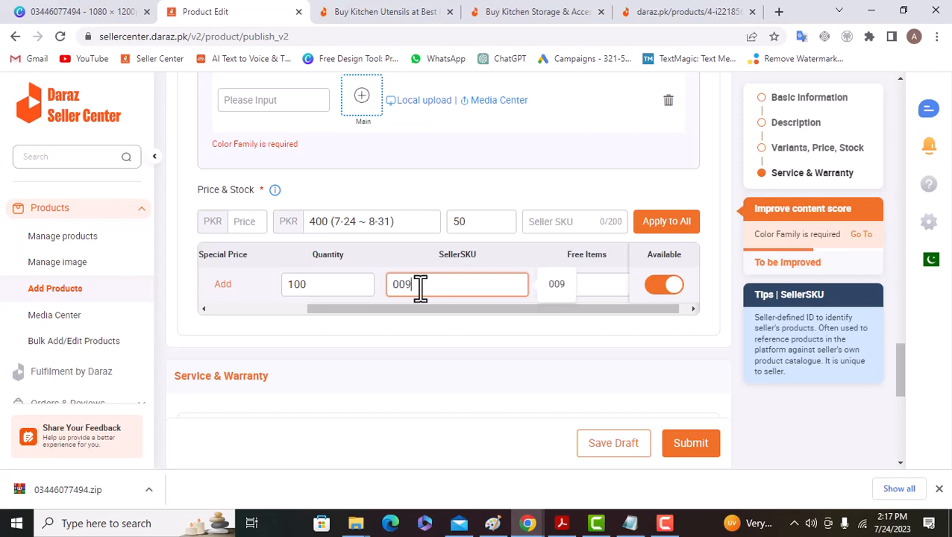
type("21")
left_click_drag(450, 308, 381, 307)
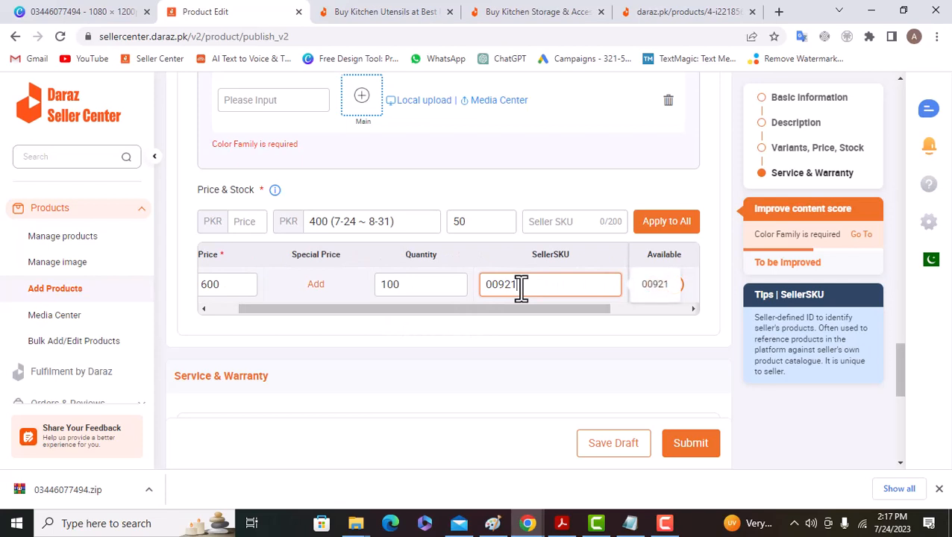
left_click_drag(560, 307, 403, 306)
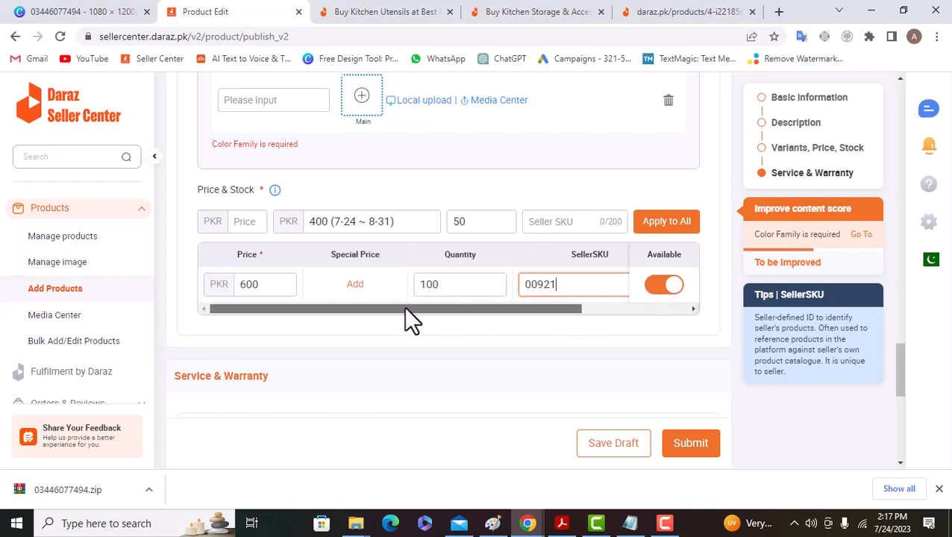
Set the Warranty Type to No Warranty in the Service section
scroll(389, 325, "down", 3)
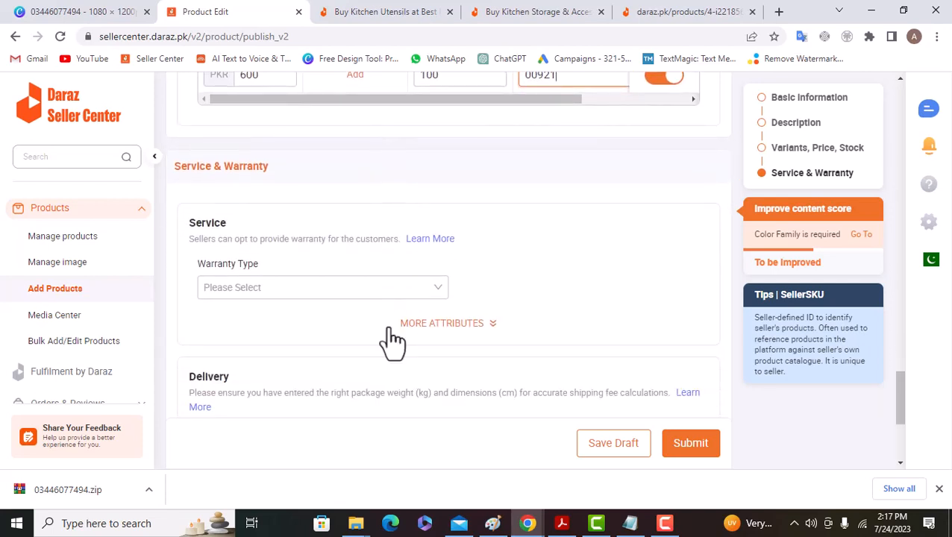
left_click(288, 291)
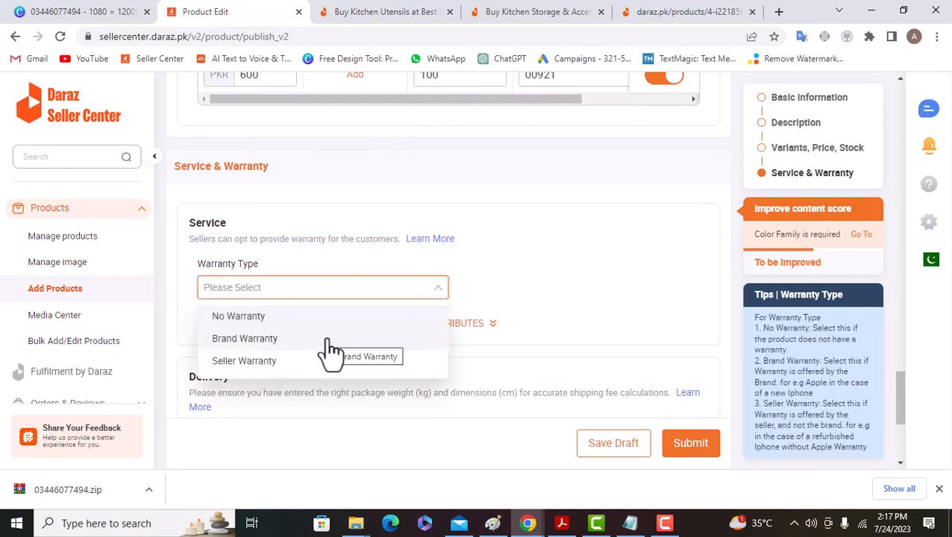
left_click(253, 319)
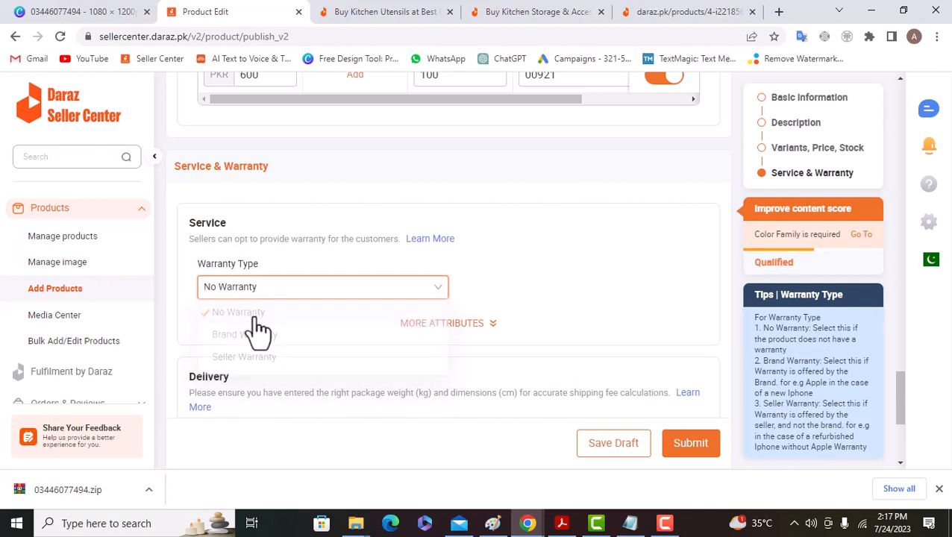
Set the package weight to 0.2 kg in the Delivery section
scroll(484, 303, "down", 1)
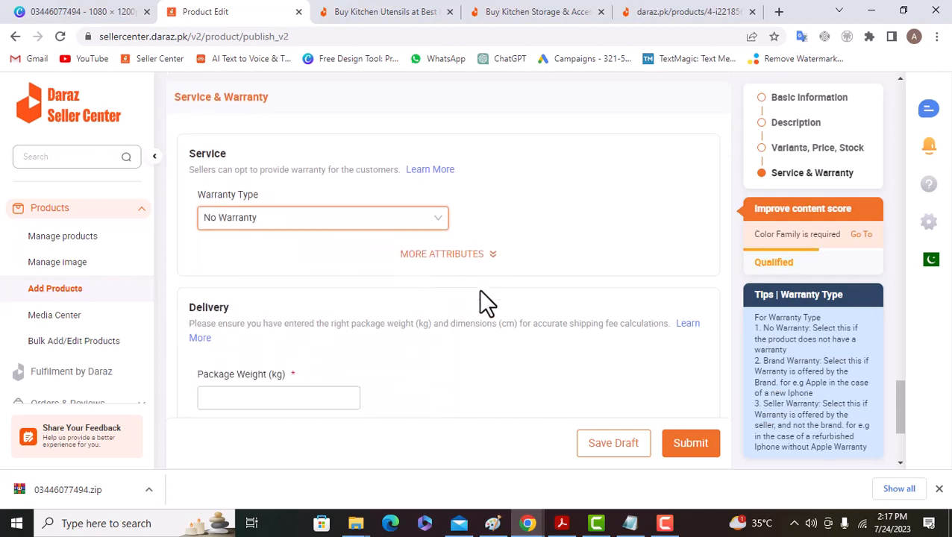
scroll(313, 302, "down", 2)
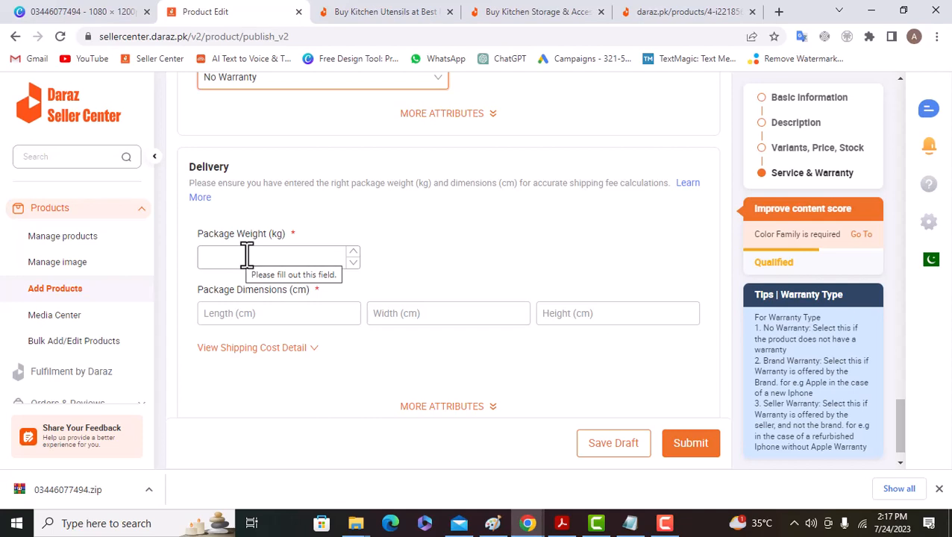
left_click(246, 257)
left_click(452, 261)
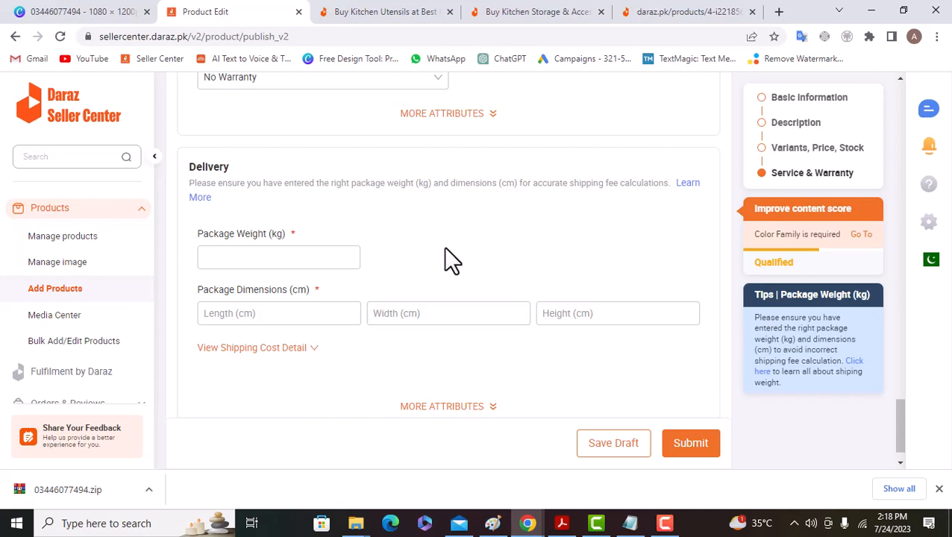
left_click(296, 256)
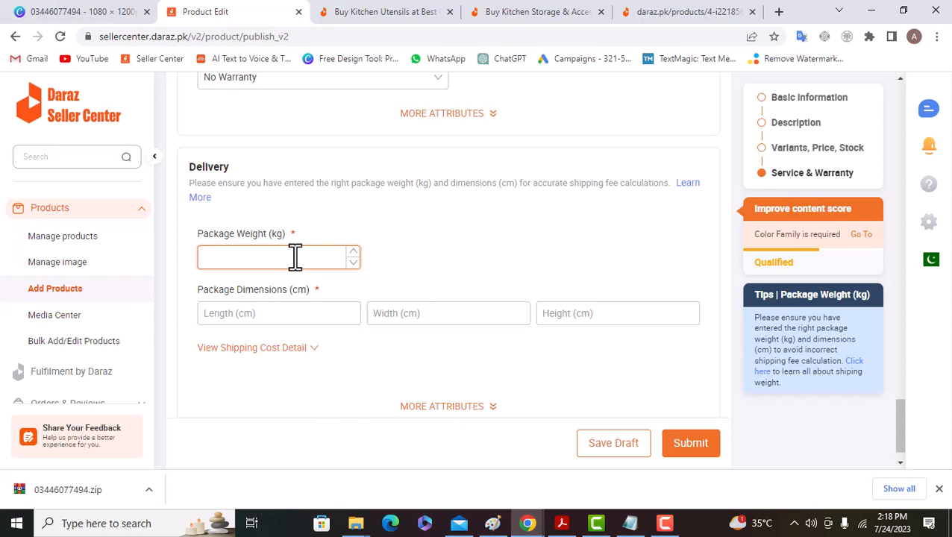
type("0.")
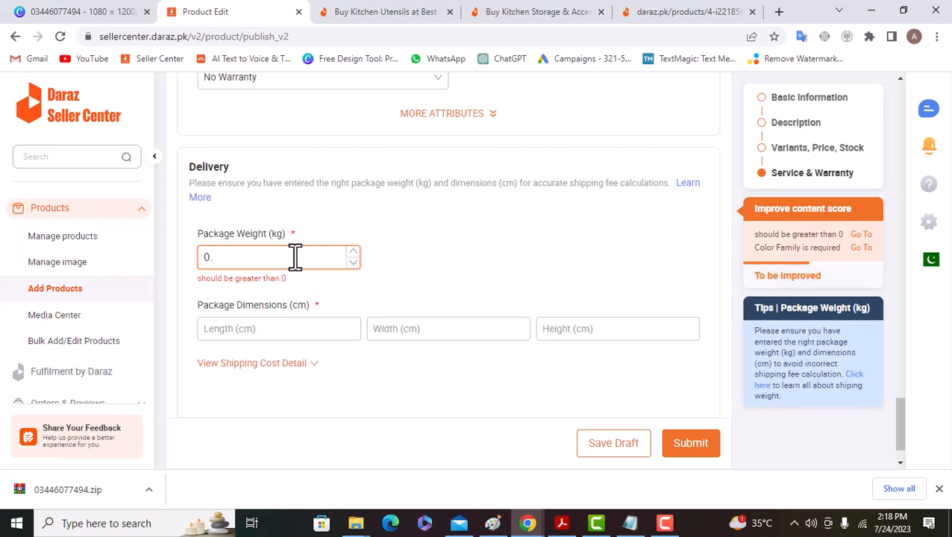
type("2")
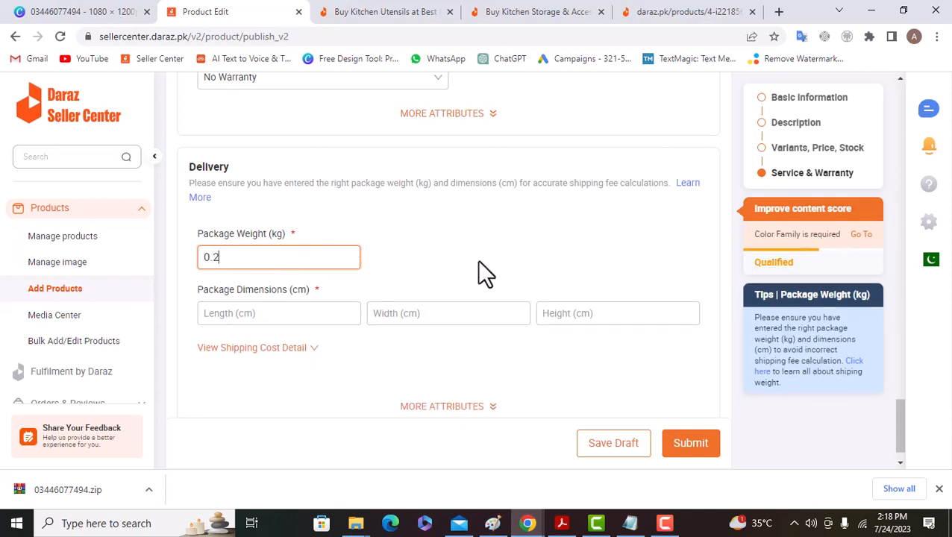
left_click(481, 273)
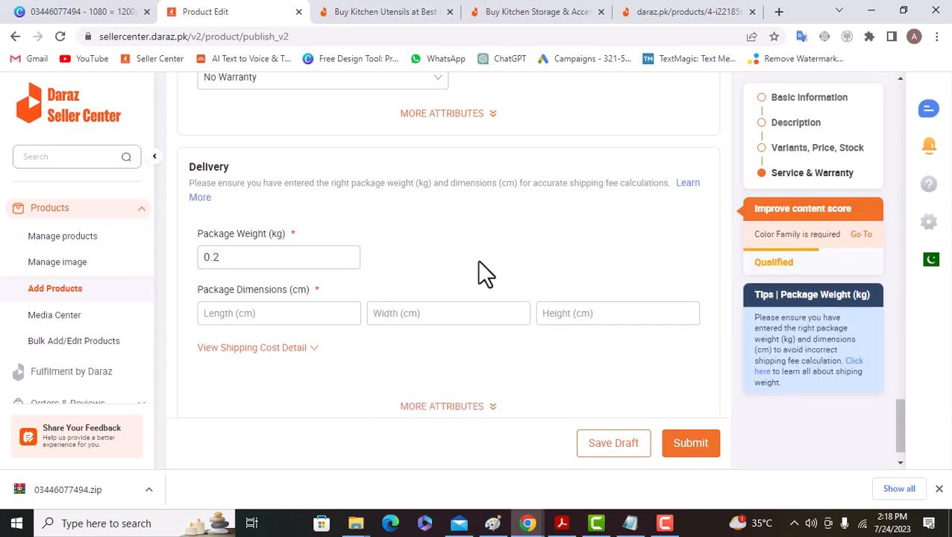
Set the package dimensions to 13 cm length, 13 cm width and 13 cm height
left_click(286, 313)
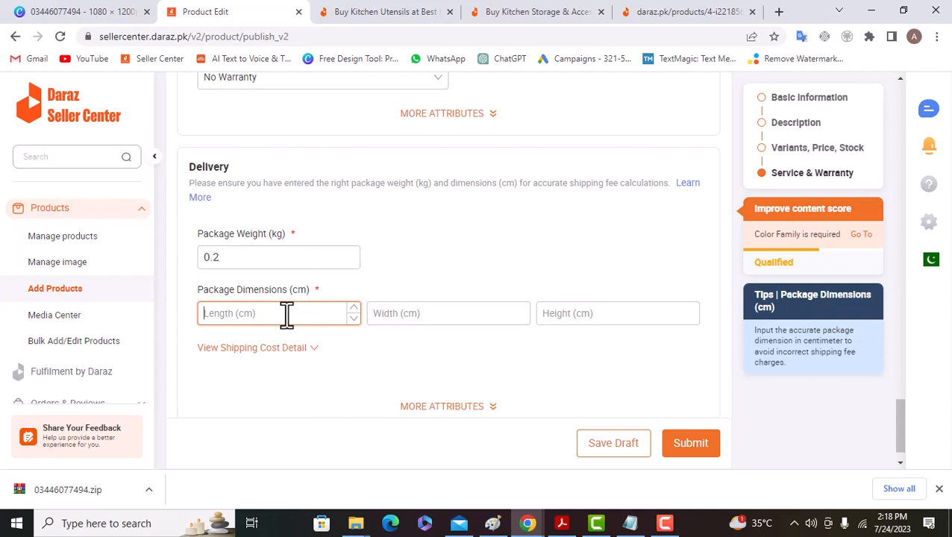
type("13")
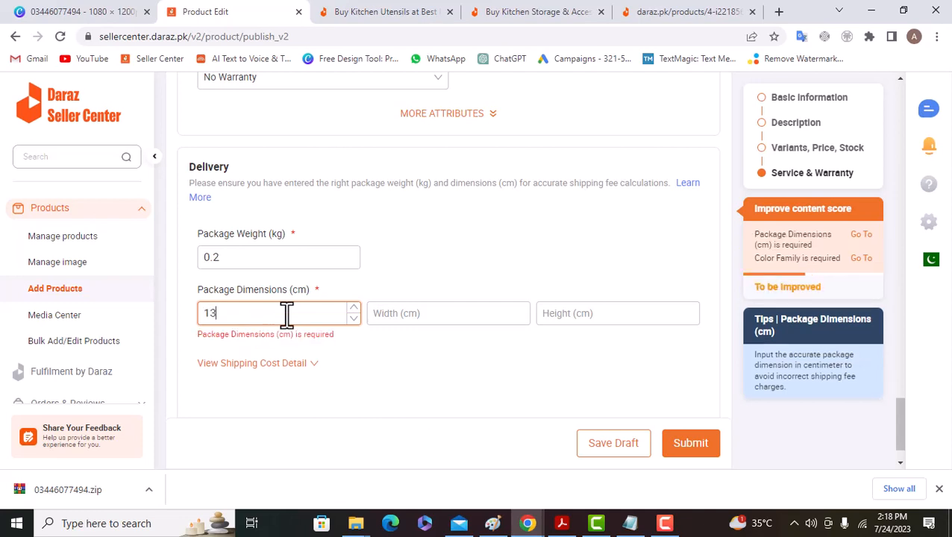
left_click(422, 314)
type("13")
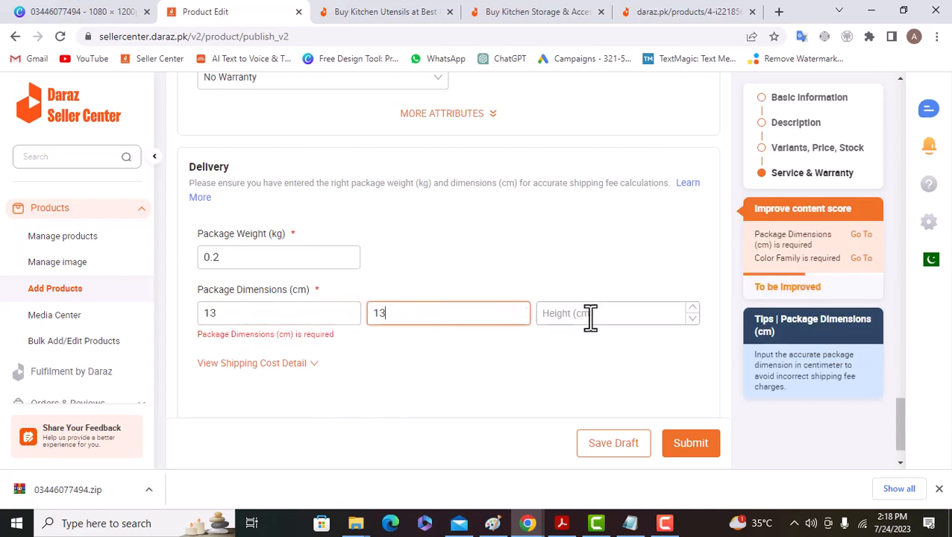
left_click(591, 314)
type("13")
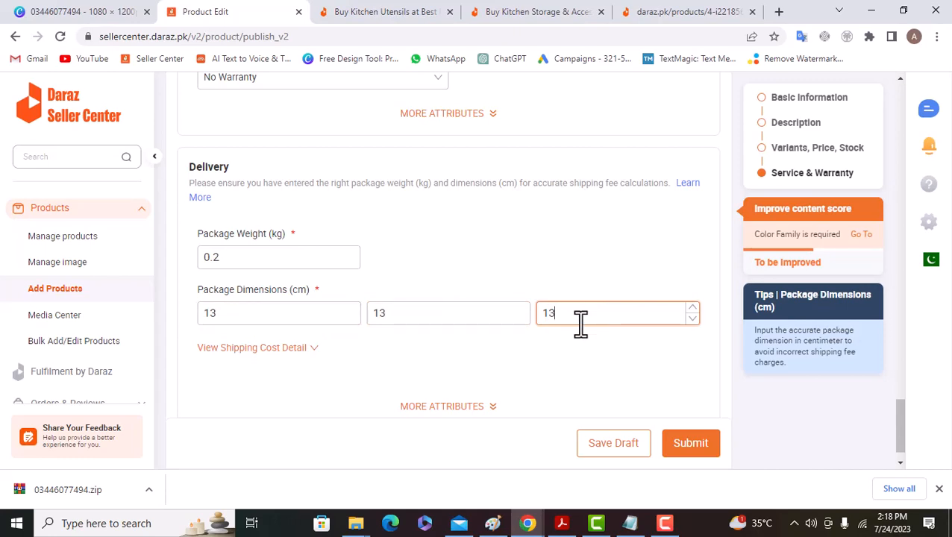
Review the whole product listing, from the product images and description to the variants, price, stock, warranty and delivery details
scroll(377, 364, "down", 1)
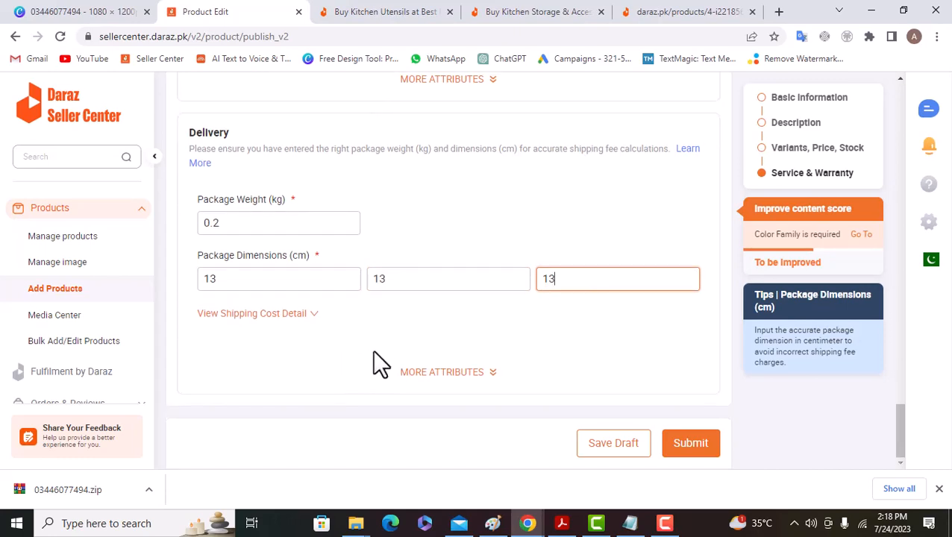
scroll(556, 384, "up", 15)
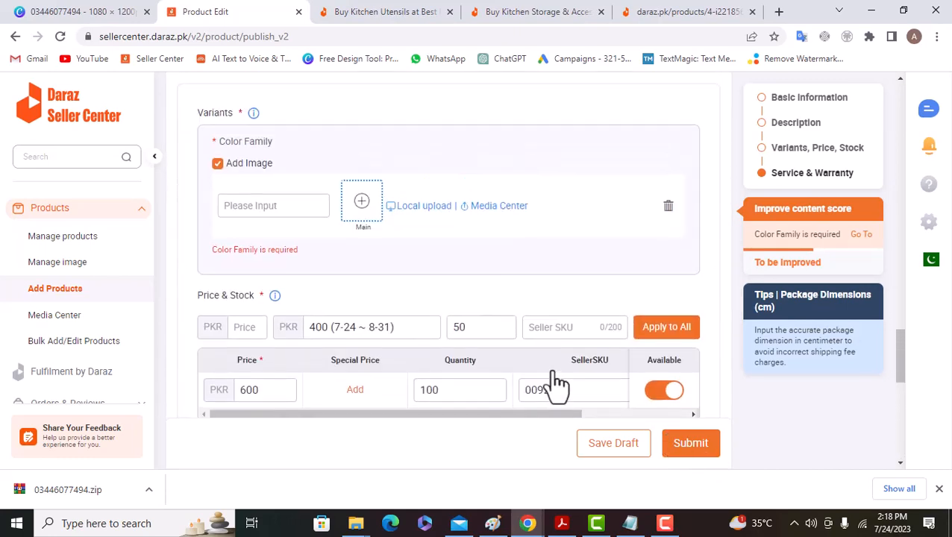
scroll(552, 373, "up", 15)
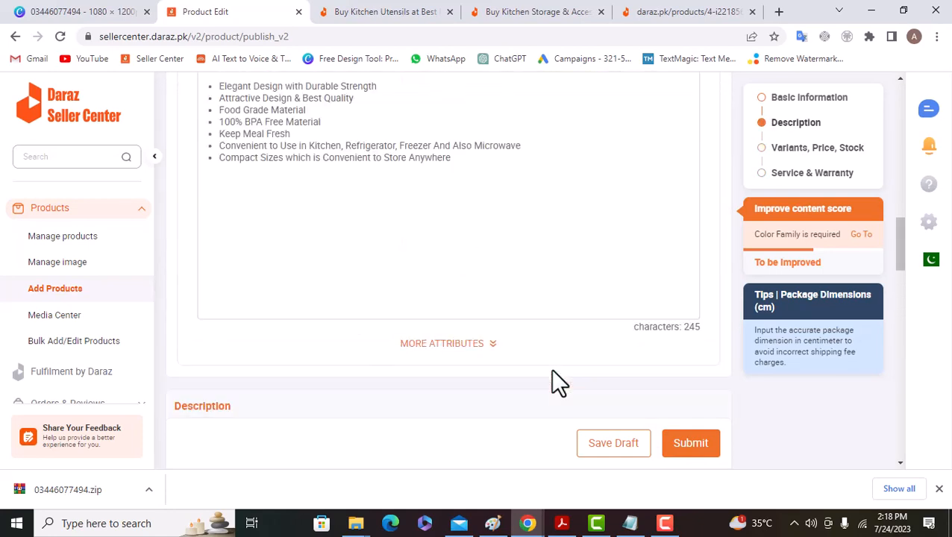
scroll(555, 384, "up", 10)
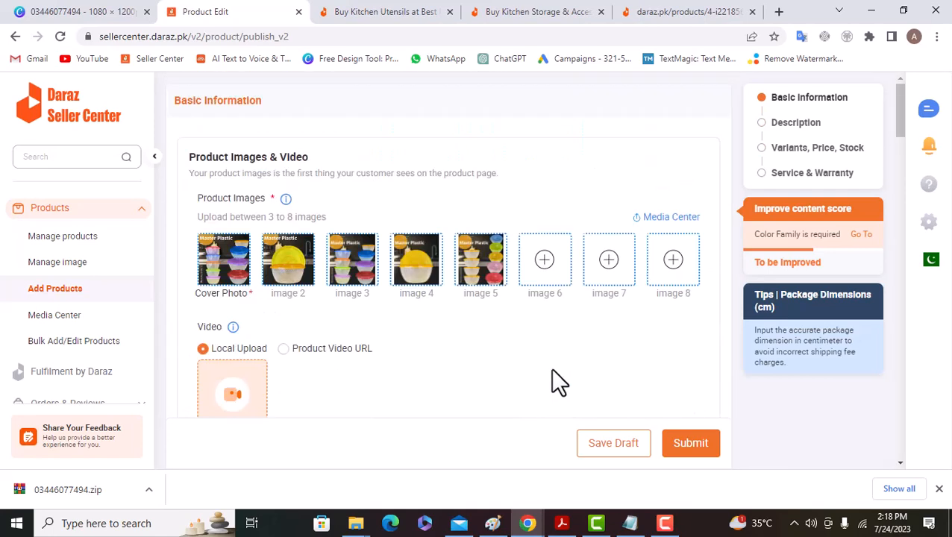
scroll(552, 371, "down", 15)
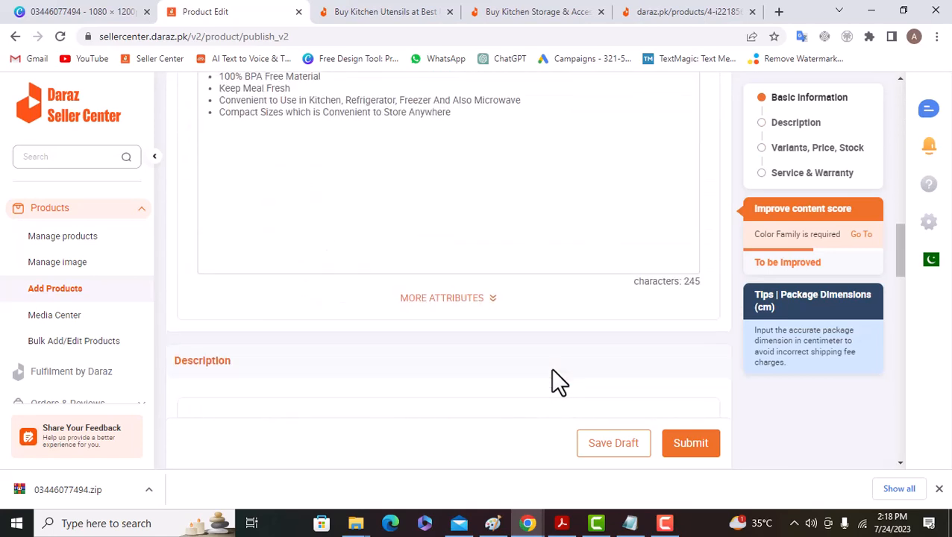
scroll(552, 371, "down", 7)
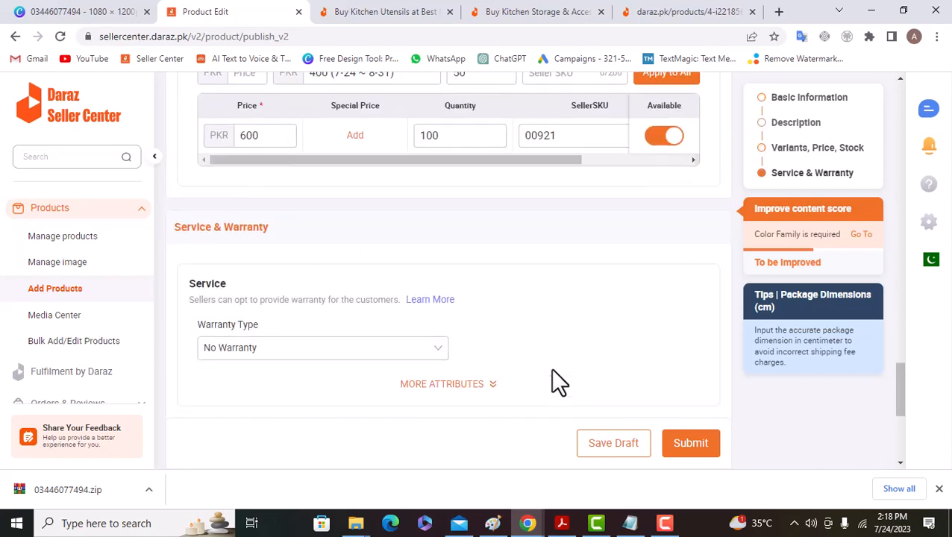
scroll(556, 385, "up", 4)
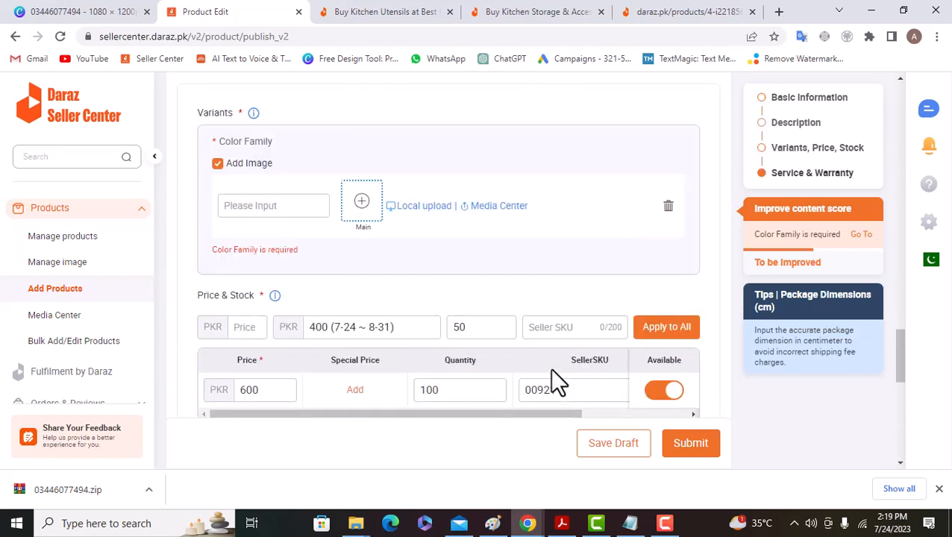
Try to submit the product listing and check the form for required fields that are still empty
scroll(552, 370, "up", 15)
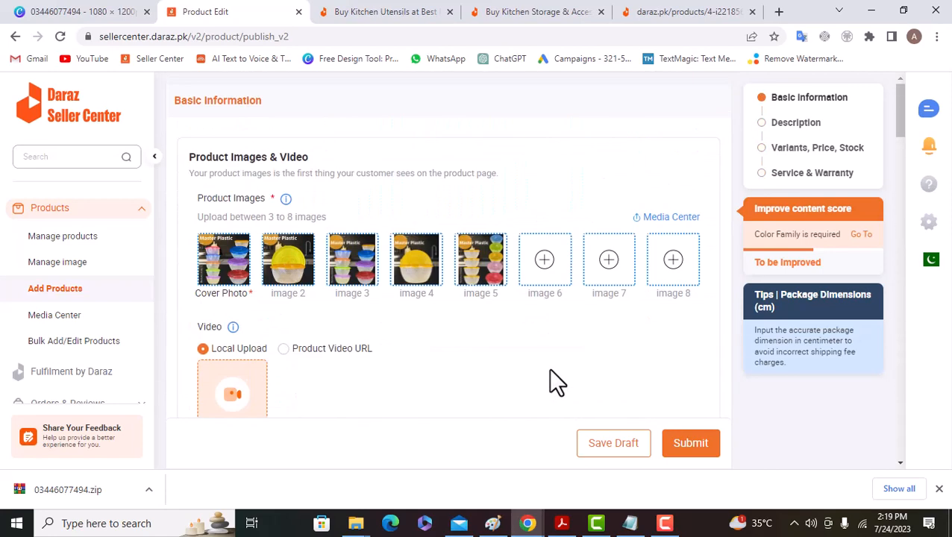
left_click(707, 449)
scroll(603, 431, "down", 4)
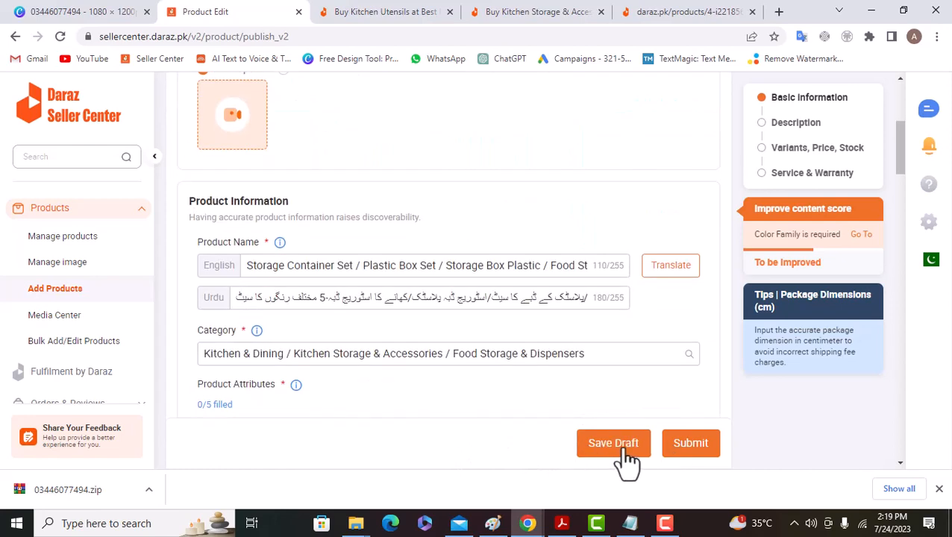
scroll(625, 451, "up", 4)
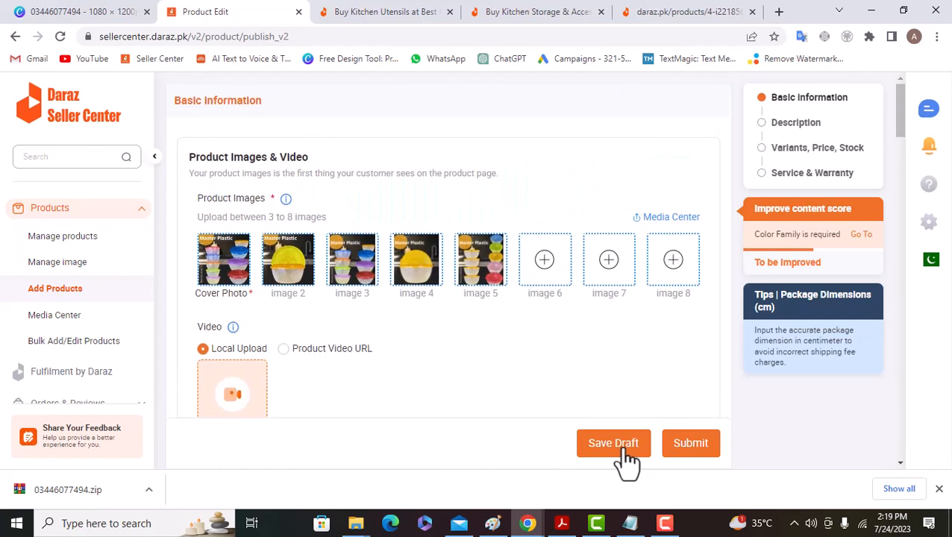
left_click(690, 448)
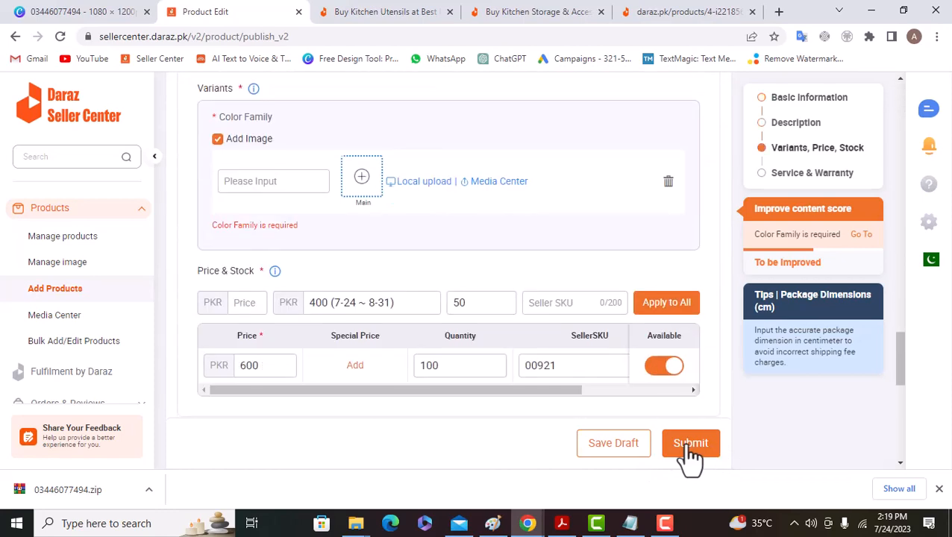
scroll(690, 453, "down", 7)
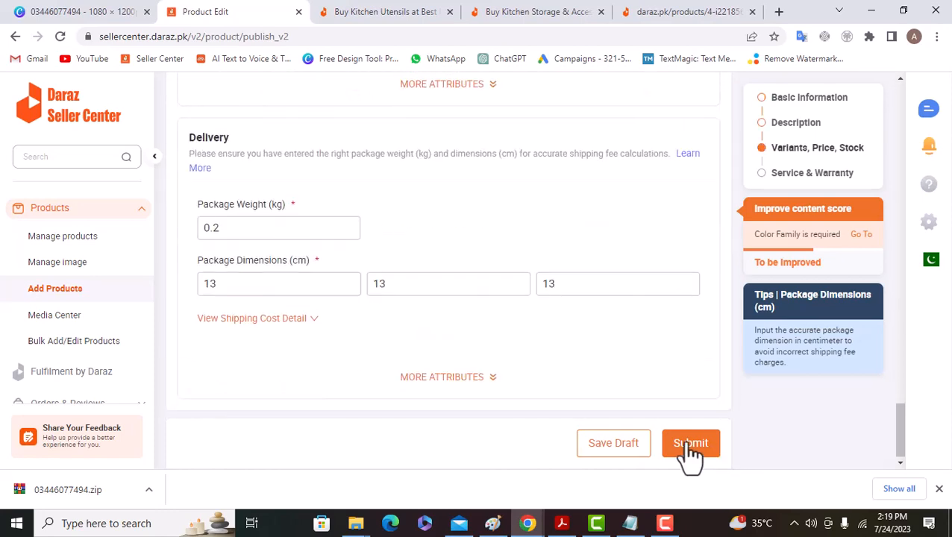
scroll(692, 448, "up", 4)
left_click(690, 444)
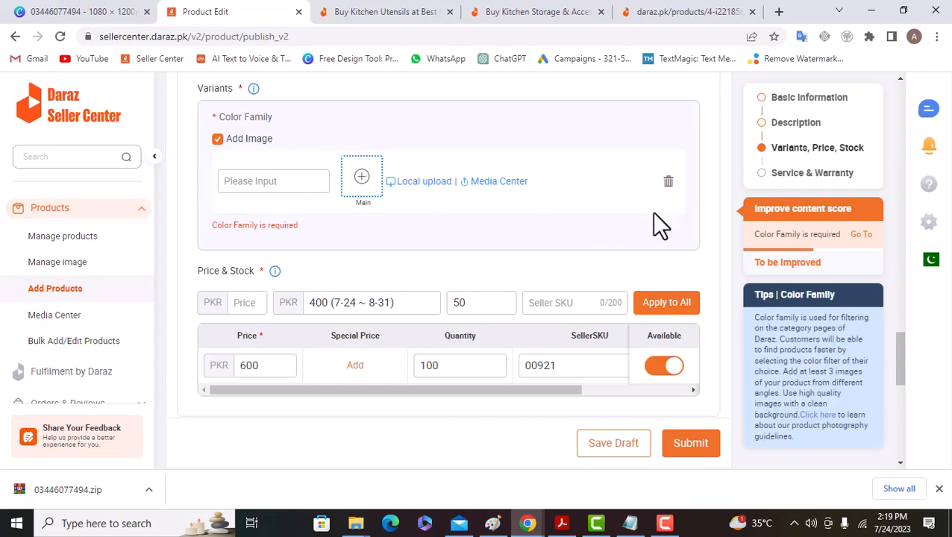
Set the variant's Color Family to Yellow and submit the product listing
left_click(255, 181)
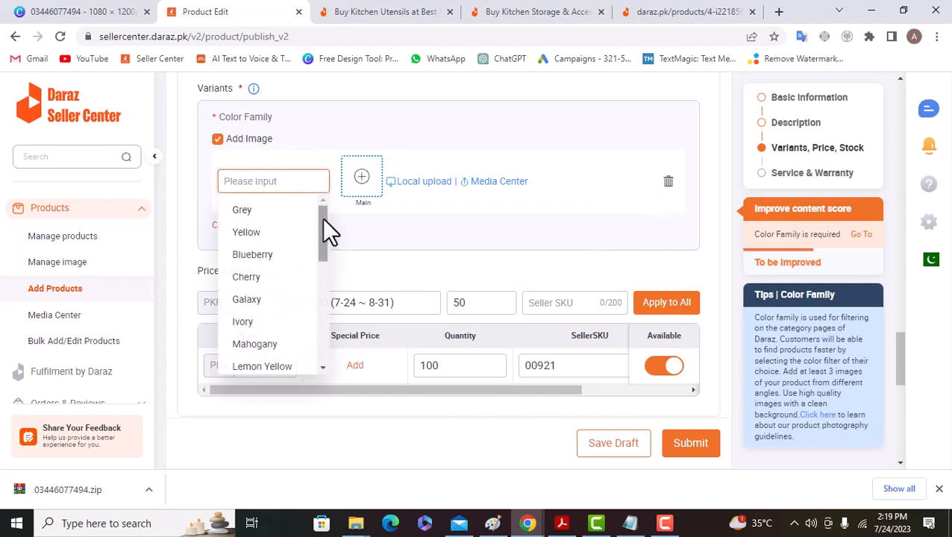
mouse_move(323, 218)
left_mouse_down()
mouse_move(330, 236)
mouse_move(322, 218)
mouse_move(316, 332)
mouse_move(314, 210)
left_mouse_up()
scroll(312, 244, "up", 1)
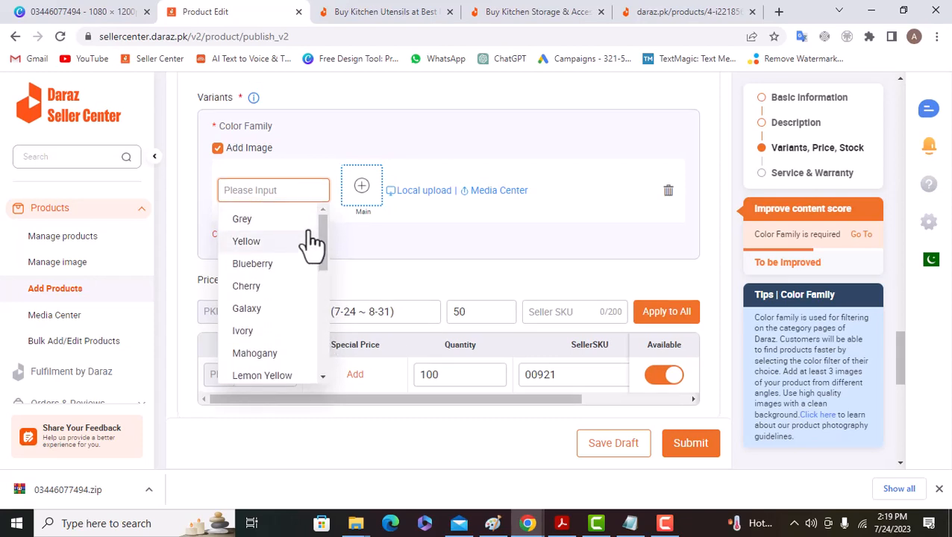
left_click_drag(321, 298, 322, 301)
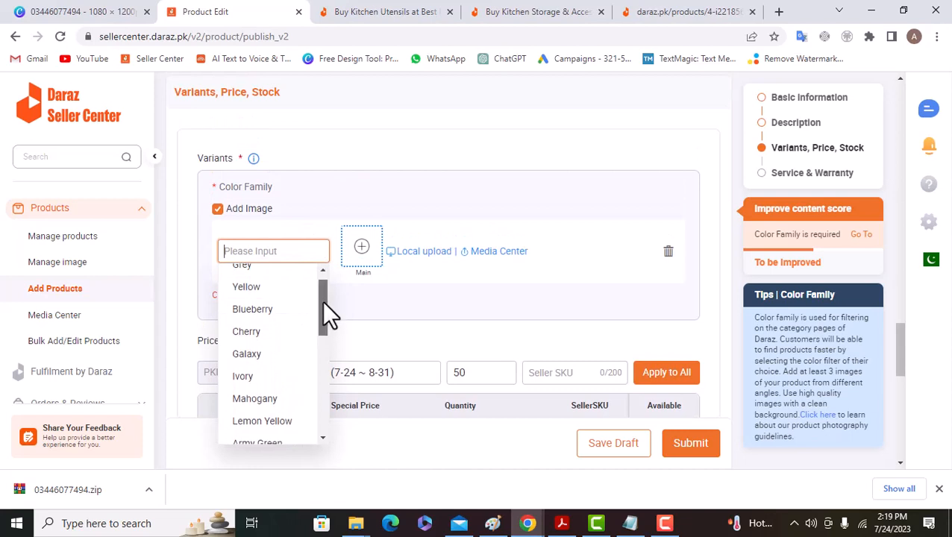
left_click(256, 286)
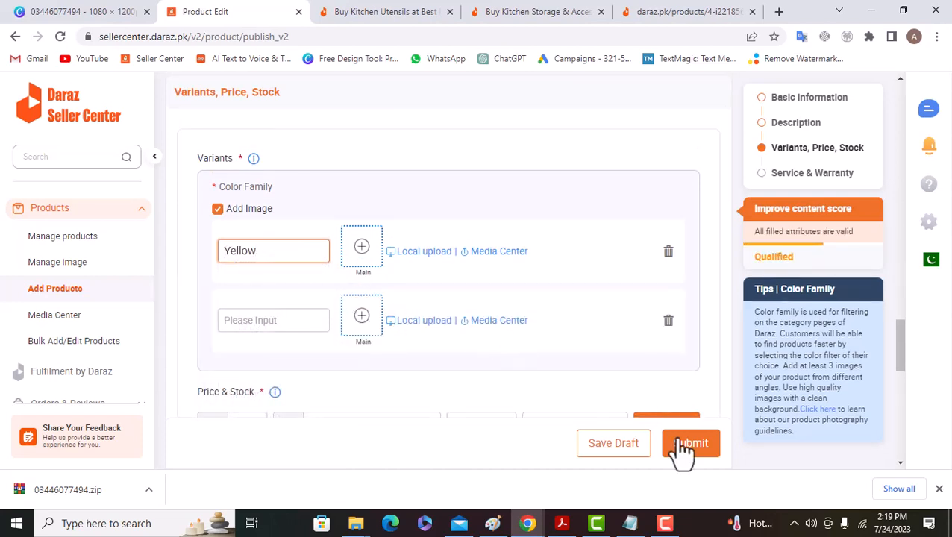
scroll(388, 329, "down", 3)
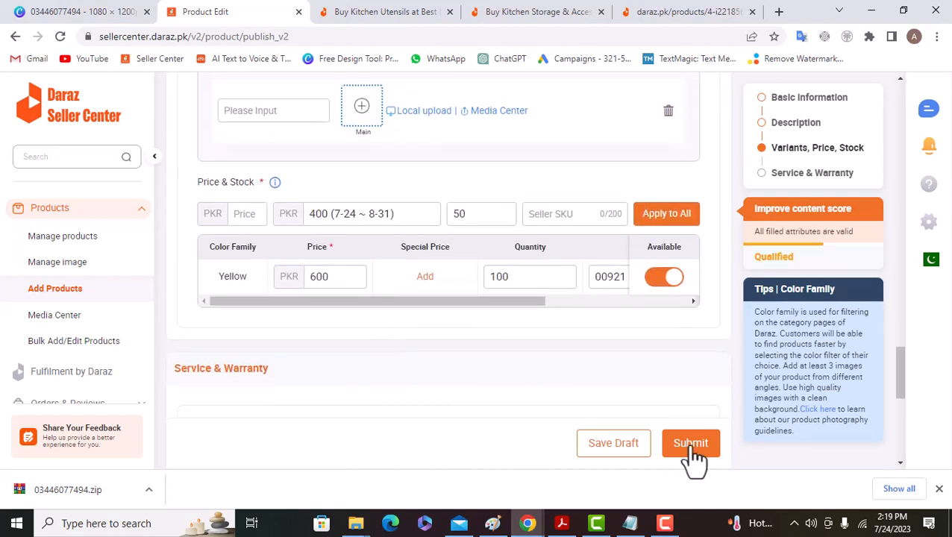
left_click(691, 446)
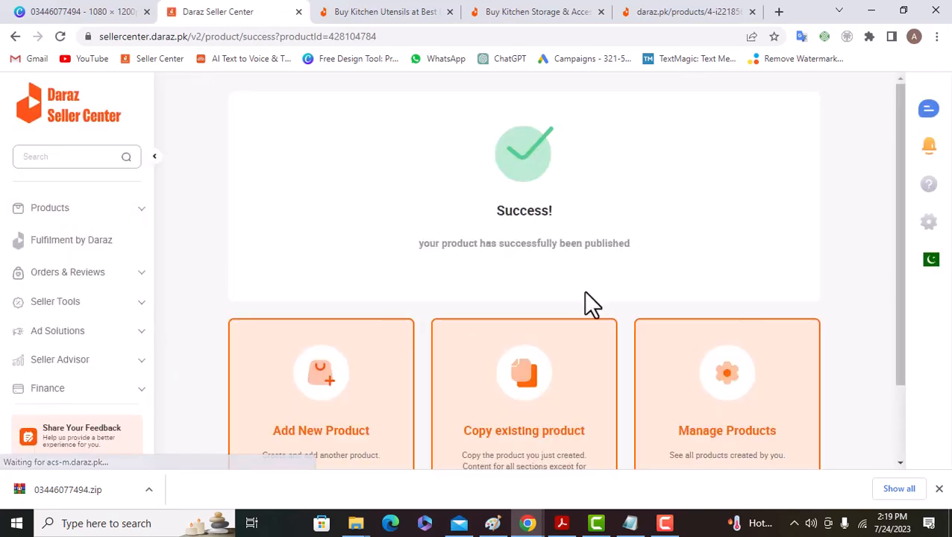
Examine the post-submission page's options for adding, copying and managing products, and the entries under Account & Settings
scroll(585, 293, "down", 2)
scroll(446, 323, "up", 2)
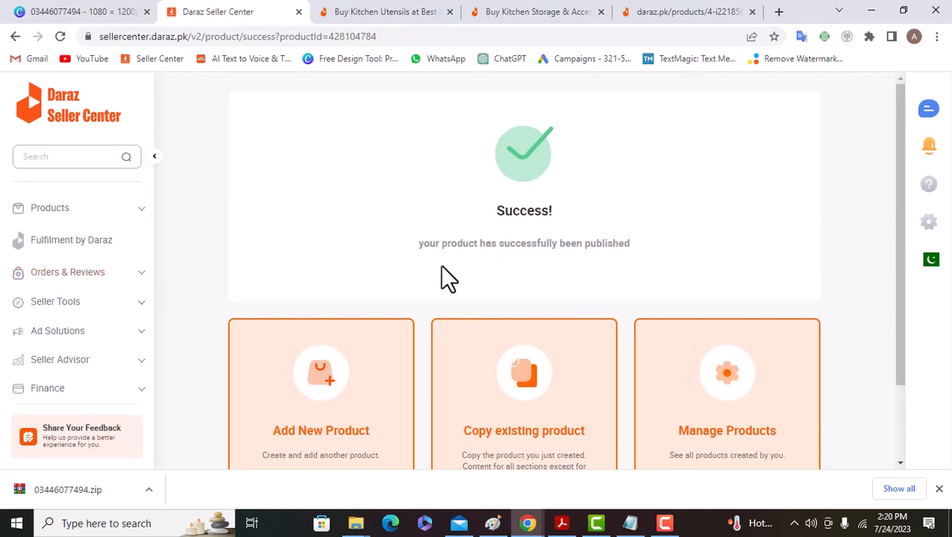
scroll(444, 277, "down", 2)
scroll(446, 277, "up", 2)
scroll(75, 336, "down", 2)
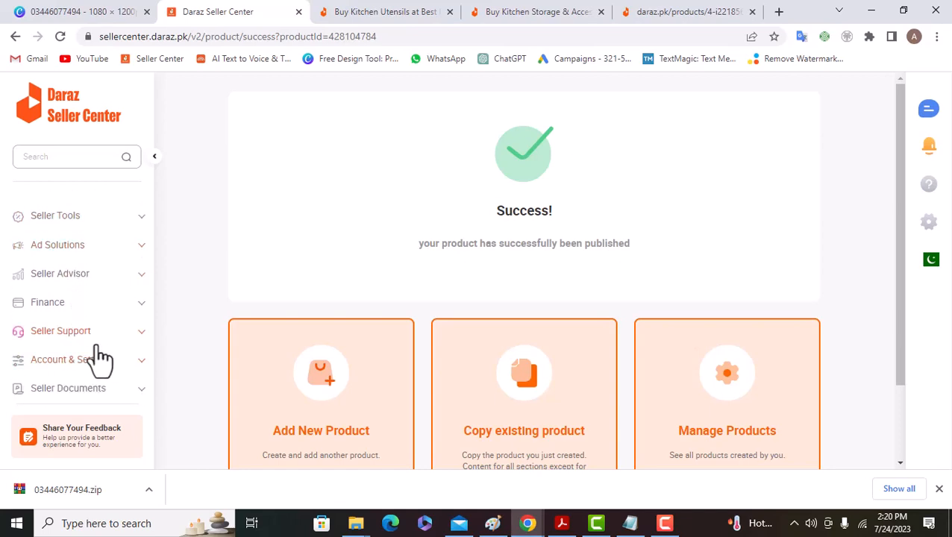
left_click(88, 361)
scroll(88, 373, "down", 2)
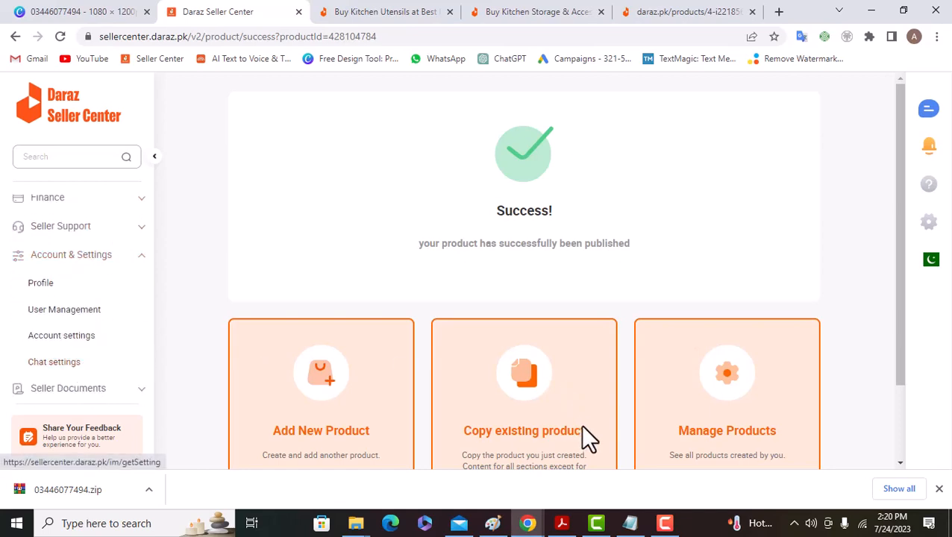
scroll(584, 426, "down", 2)
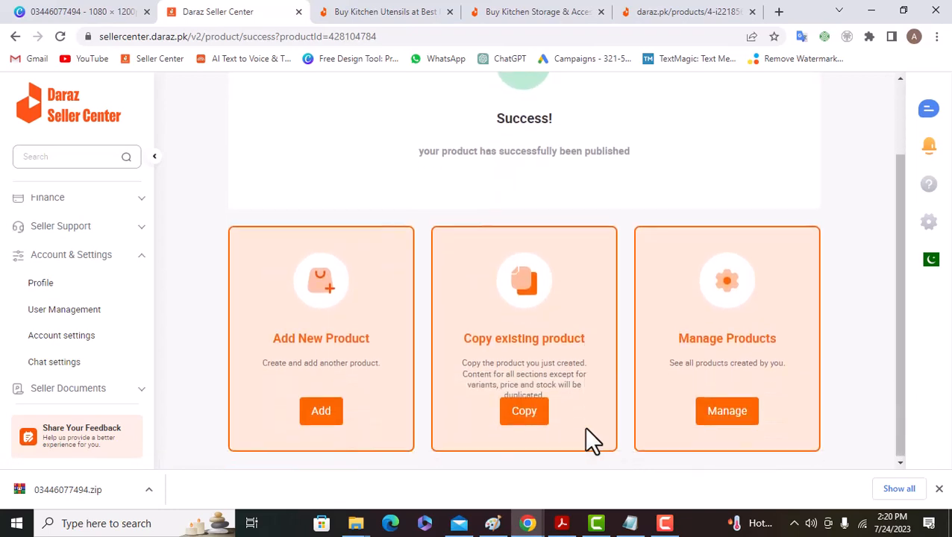
scroll(586, 431, "up", 1)
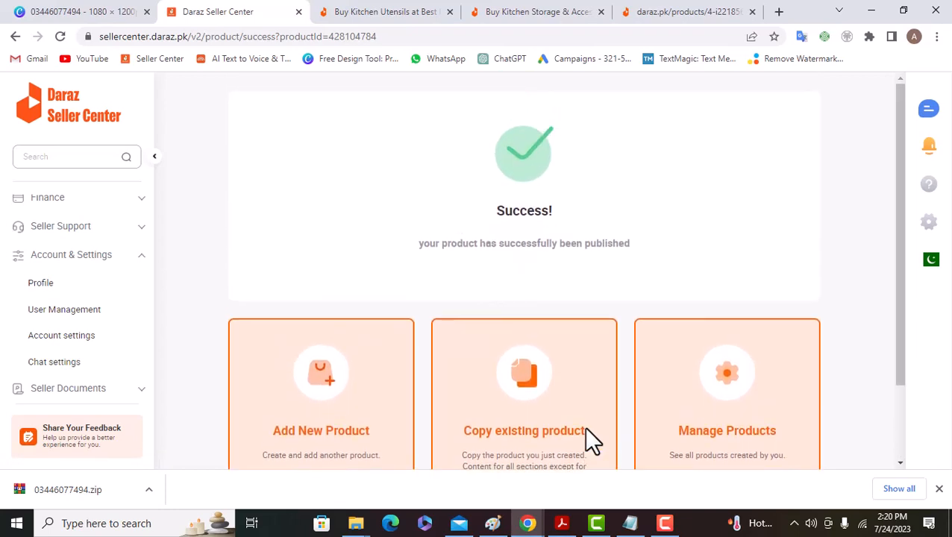